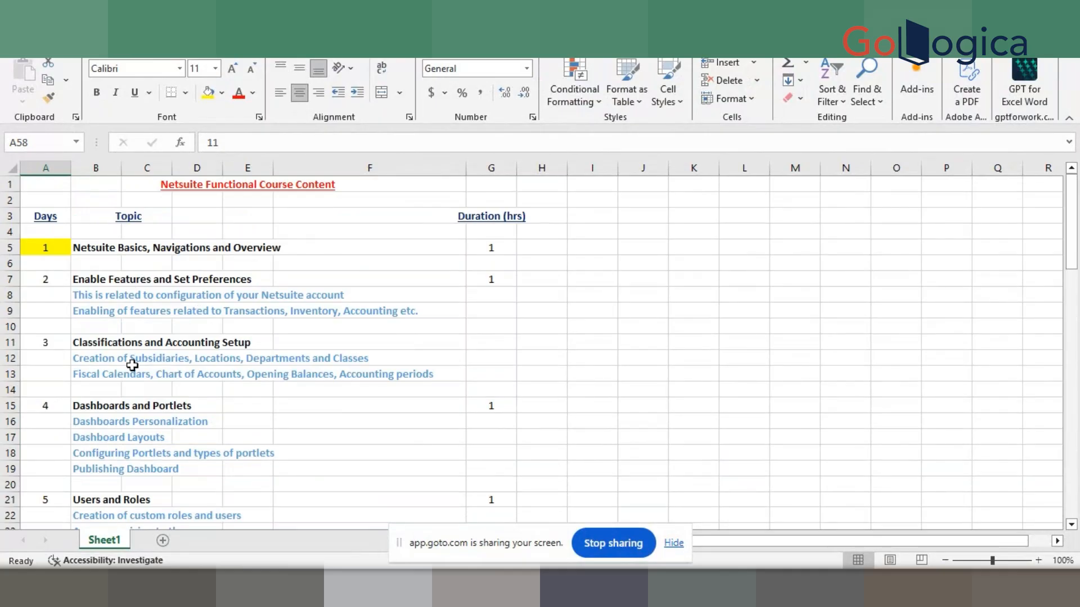
# Review the course outline from the day 2 topic down to the day 11 Item Types entry
pyautogui.click(62, 279)
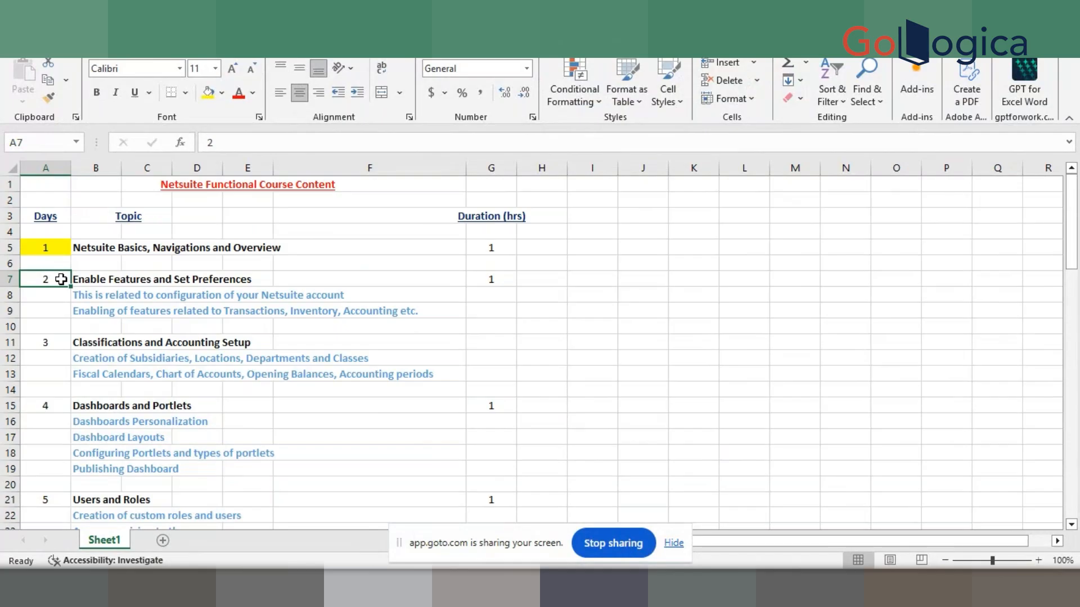
pyautogui.scroll(-11, 63, 280)
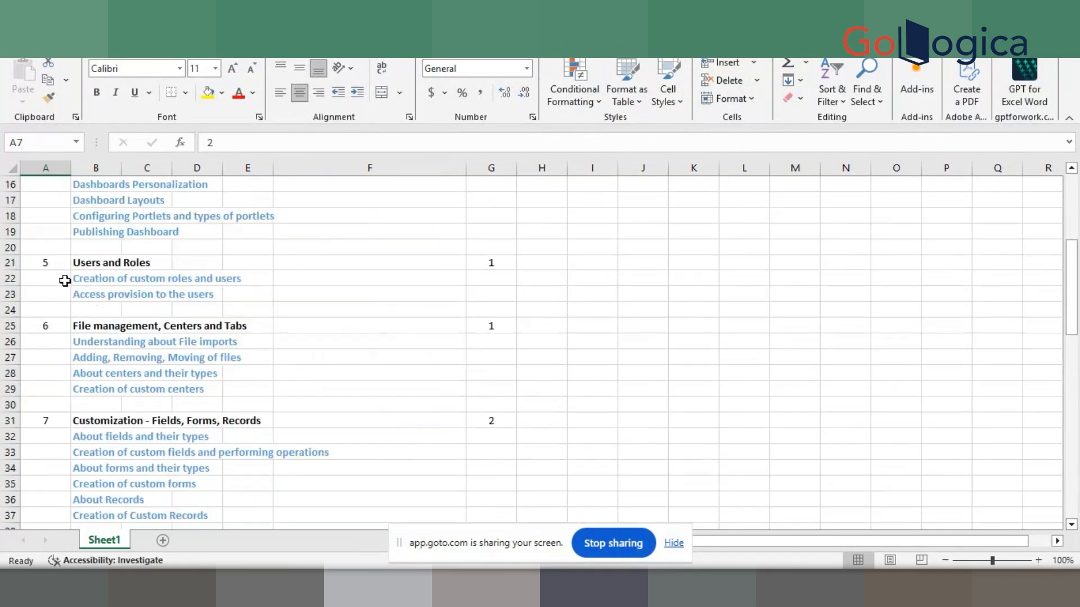
pyautogui.scroll(-5, 65, 281)
pyautogui.click(48, 326)
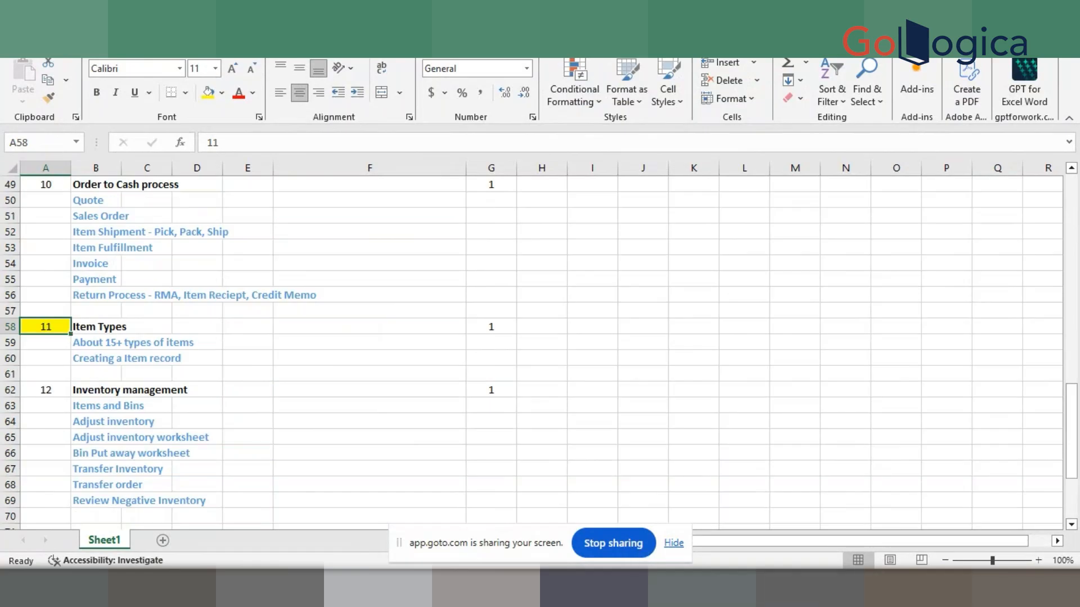
# Switch to the Item Types document in Word and read the six definitions from Assembly Item to Service Item
pyautogui.hotkey('alt', 'Tab')
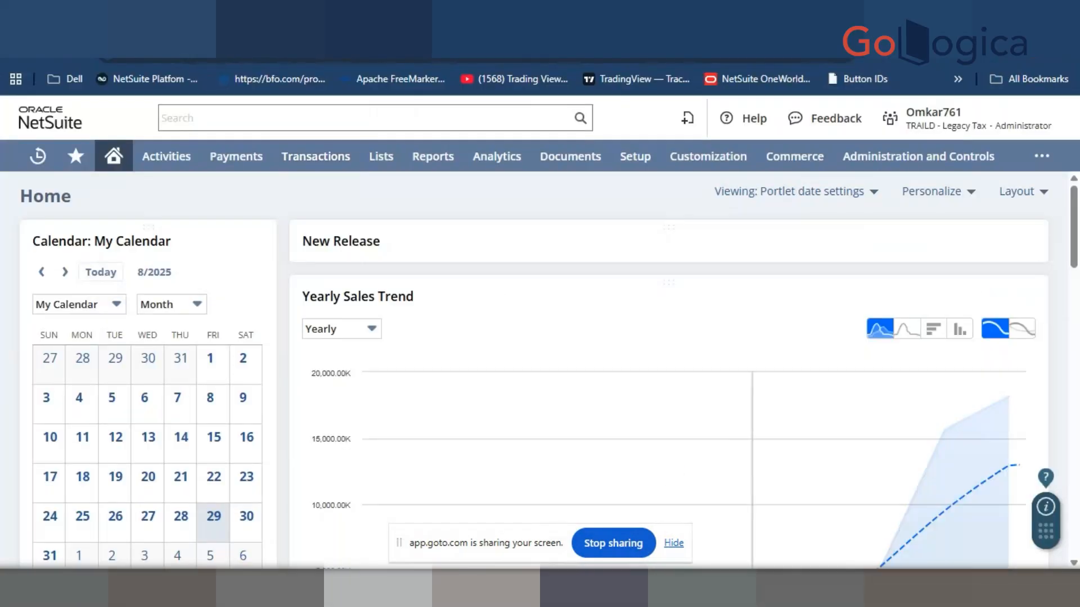
pyautogui.hotkey('alt', 'Tab')
pyautogui.scroll(10, 749, 398)
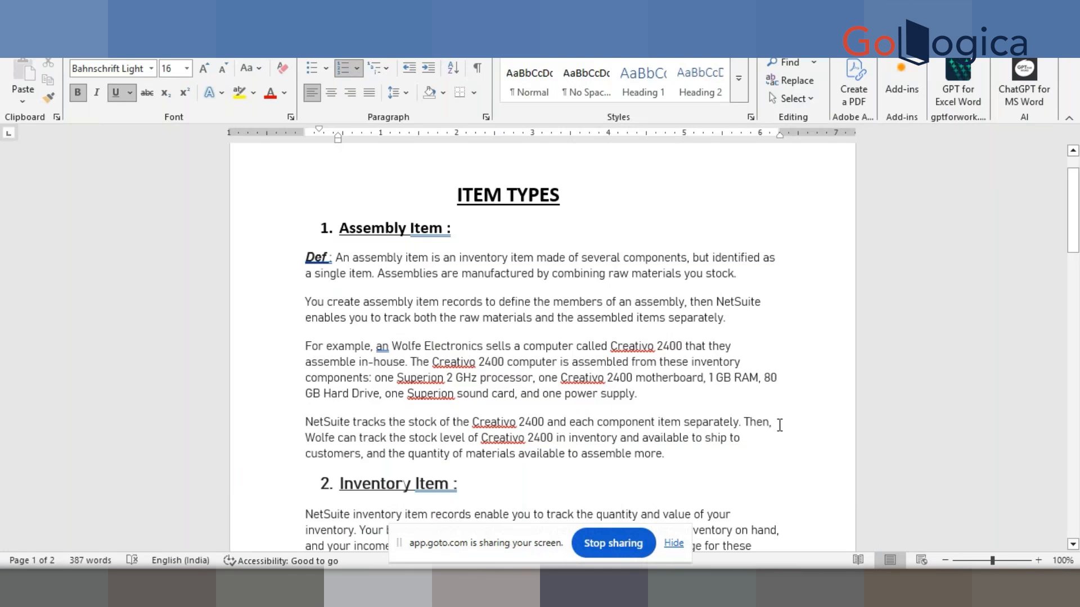
pyautogui.scroll(-5, 748, 398)
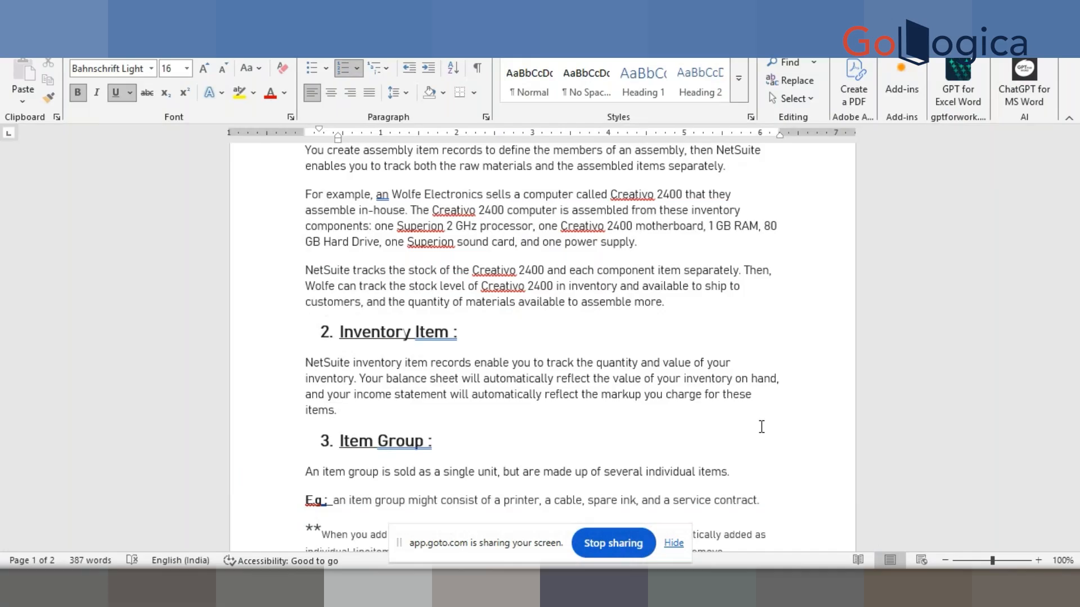
pyautogui.scroll(-6, 770, 433)
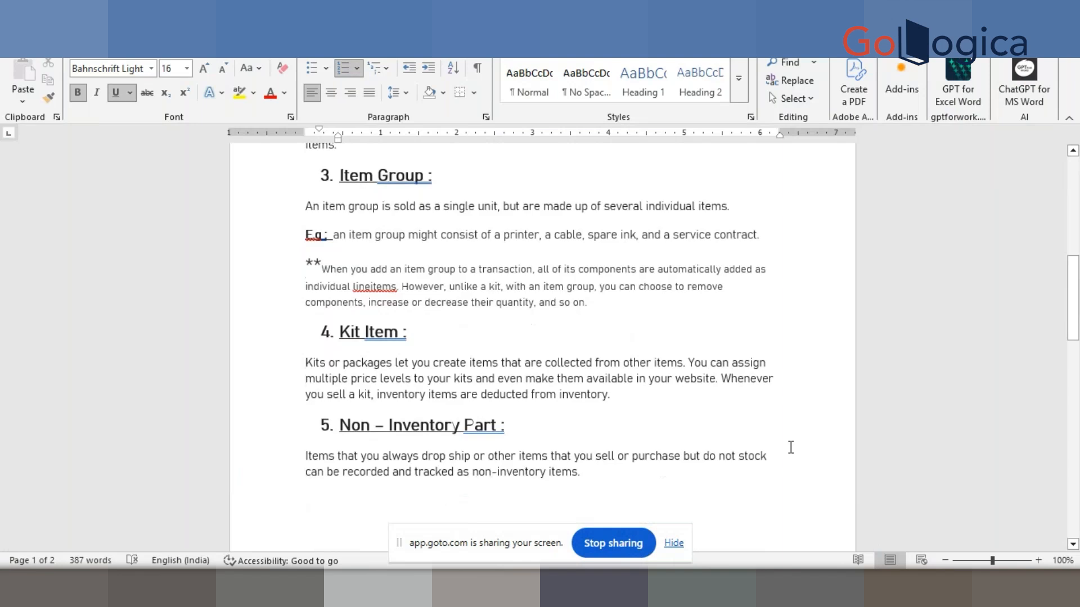
pyautogui.scroll(-2, 790, 447)
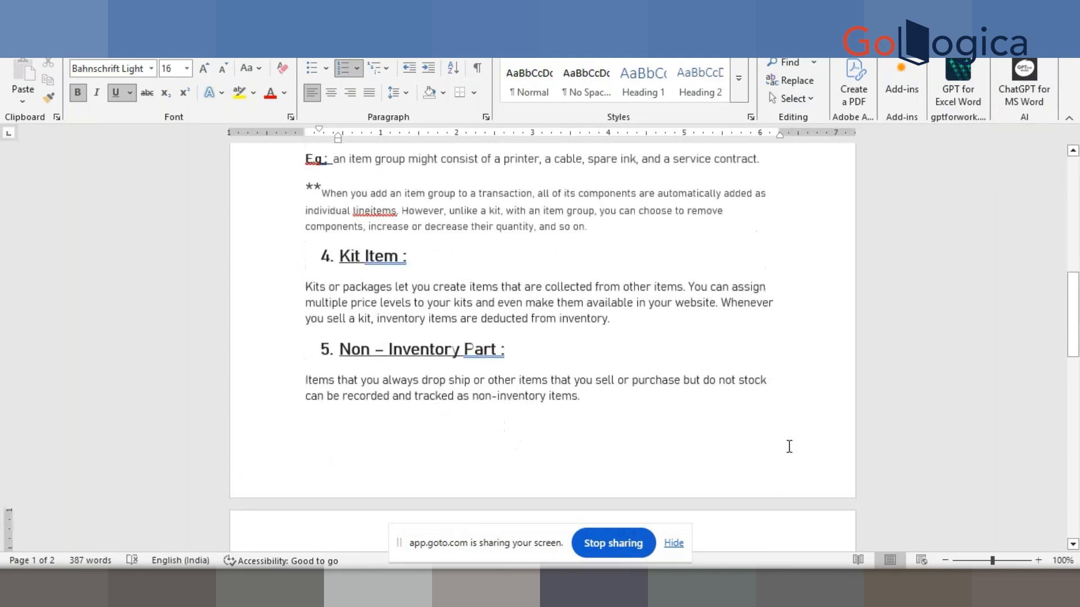
pyautogui.scroll(2, 789, 446)
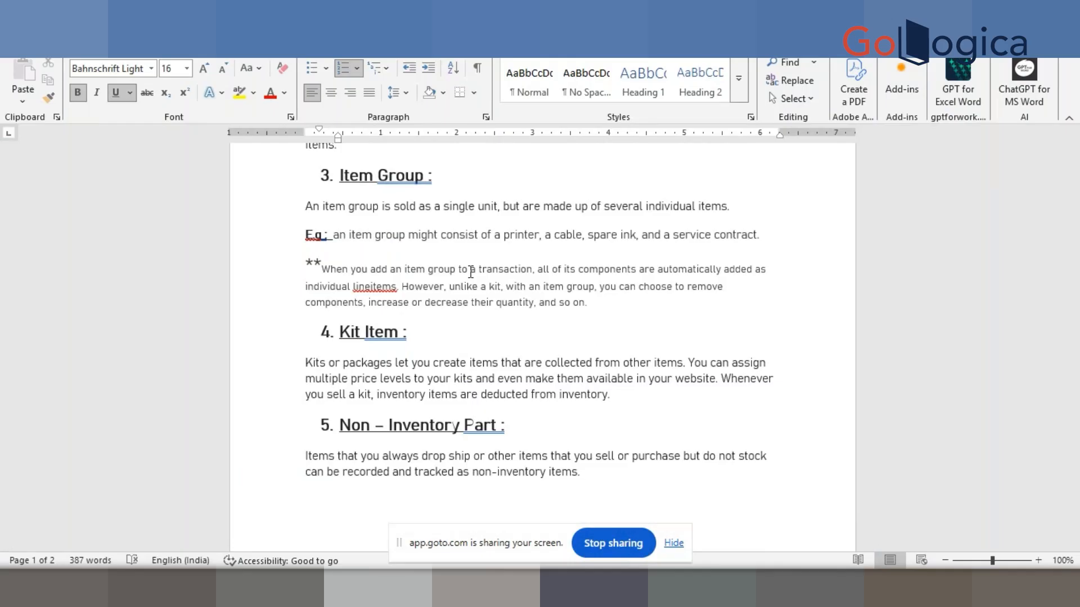
pyautogui.scroll(-5, 470, 273)
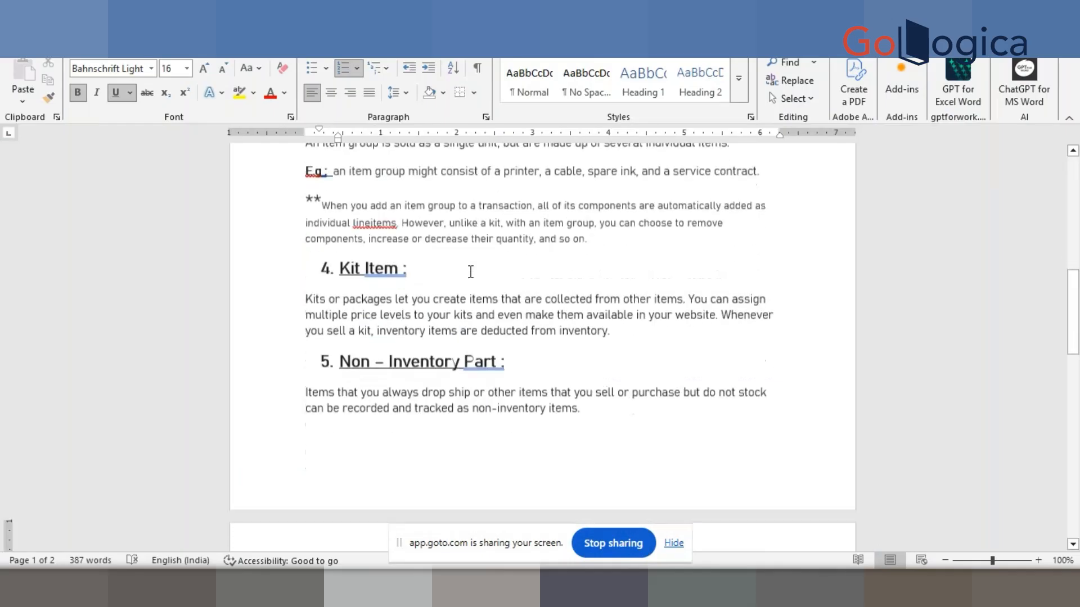
pyautogui.scroll(-1, 470, 273)
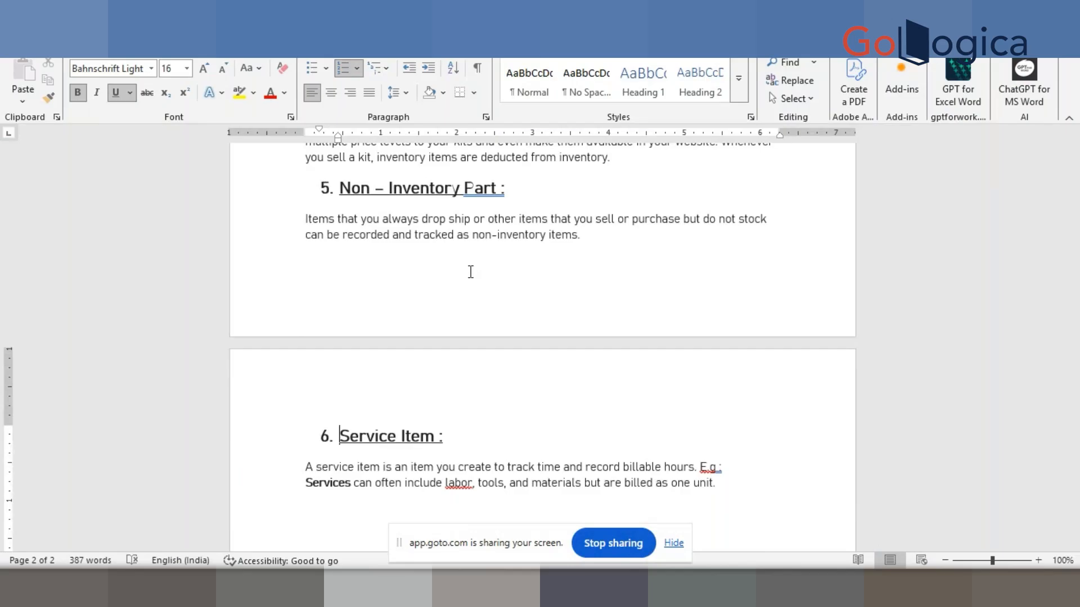
pyautogui.scroll(-2, 471, 272)
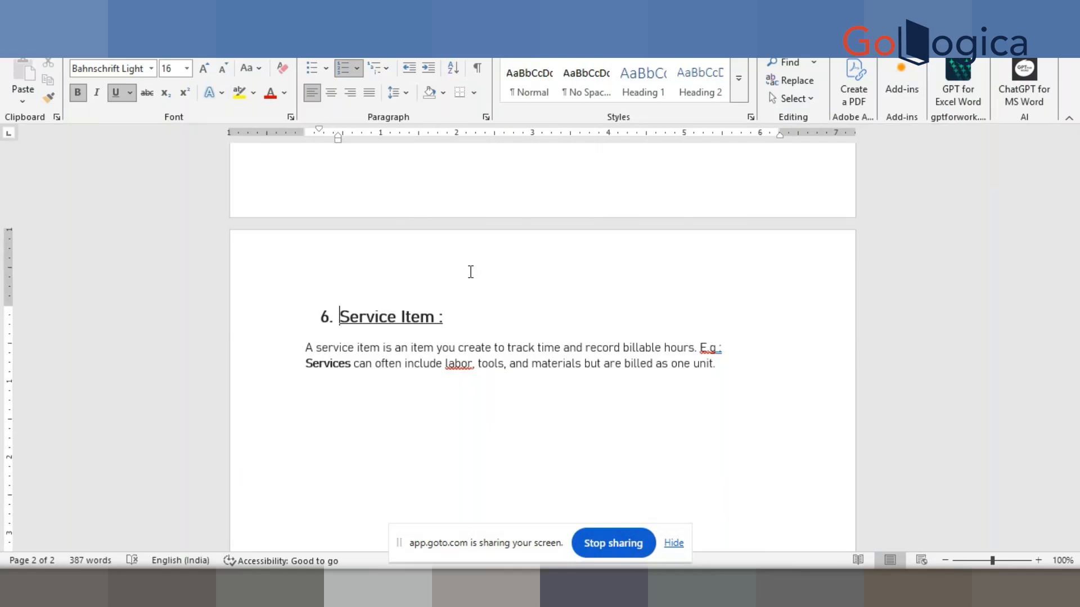
# Switch to NetSuite in the browser and open the New Item page for accounting items in a separate tab
pyautogui.moveTo(716, 588)
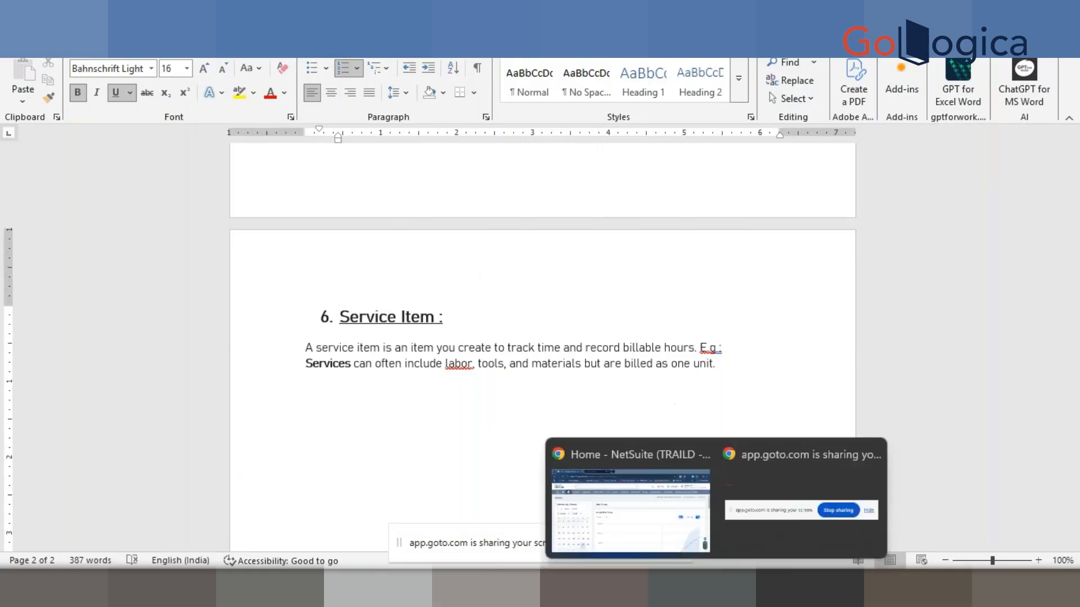
pyautogui.click(659, 537)
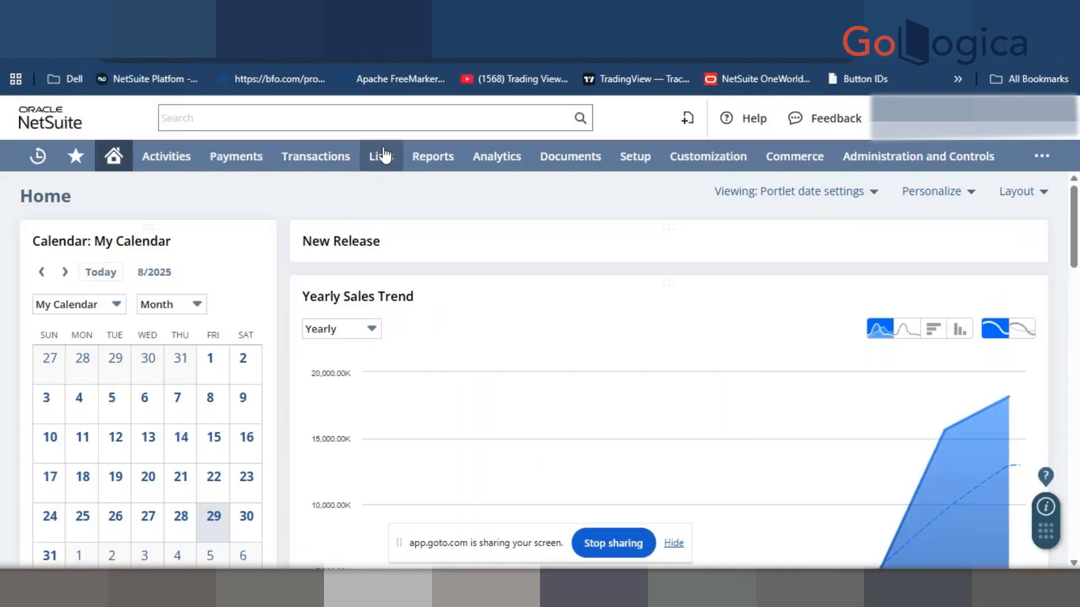
pyautogui.moveTo(382, 156)
pyautogui.moveTo(386, 228)
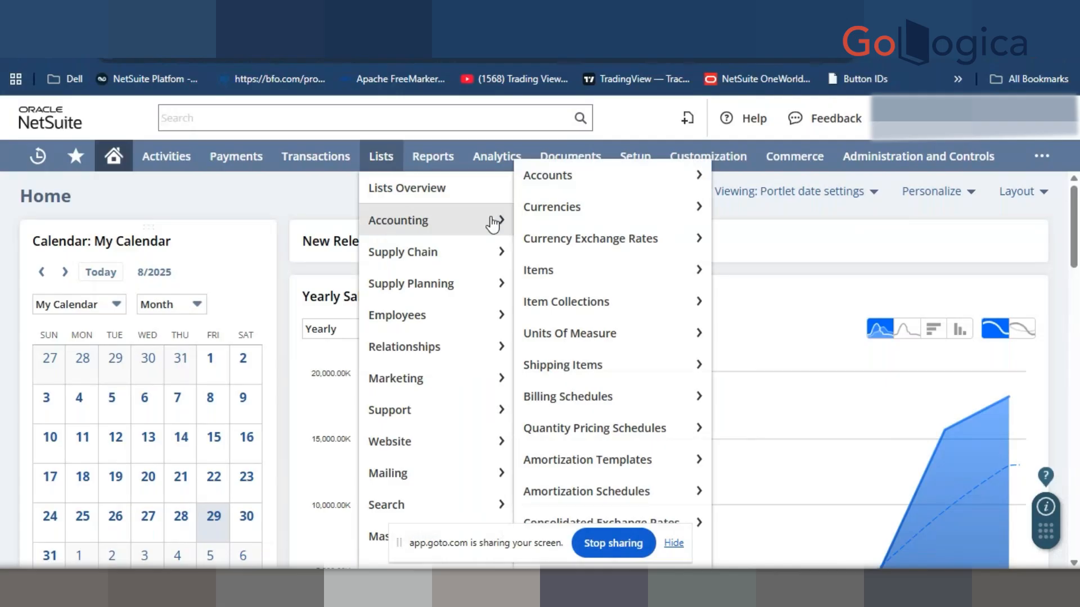
pyautogui.moveTo(560, 275)
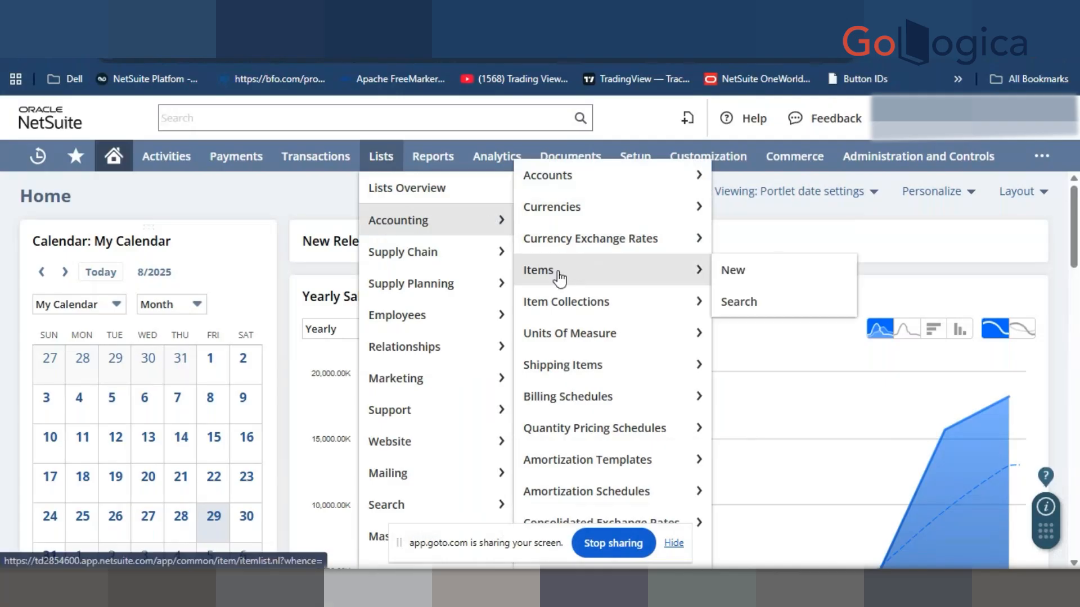
pyautogui.rightClick(758, 270)
pyautogui.click(782, 286)
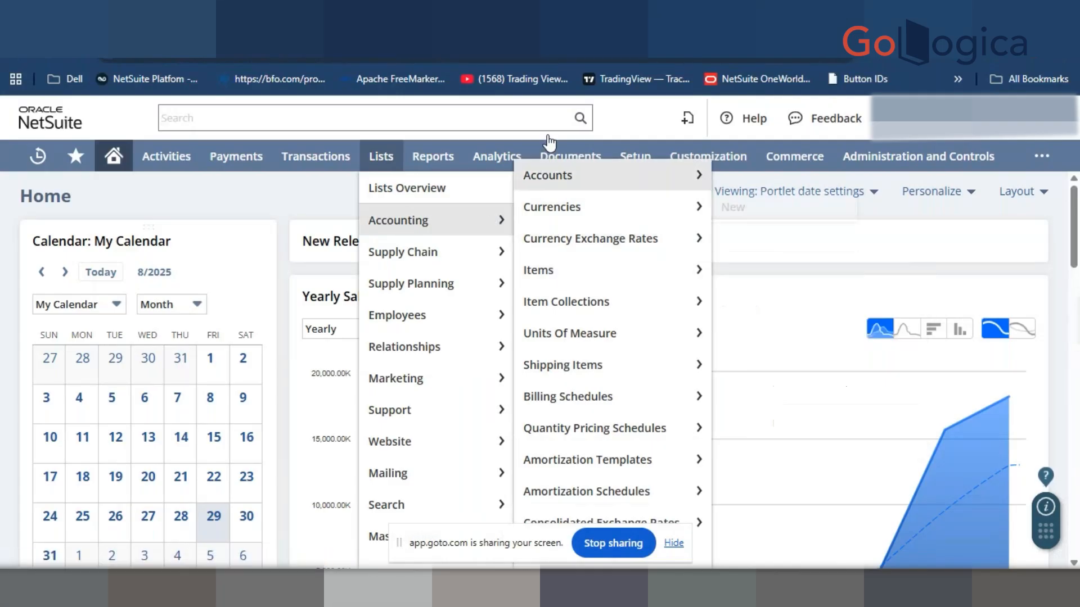
pyautogui.moveTo(571, 157)
pyautogui.click(281, 17)
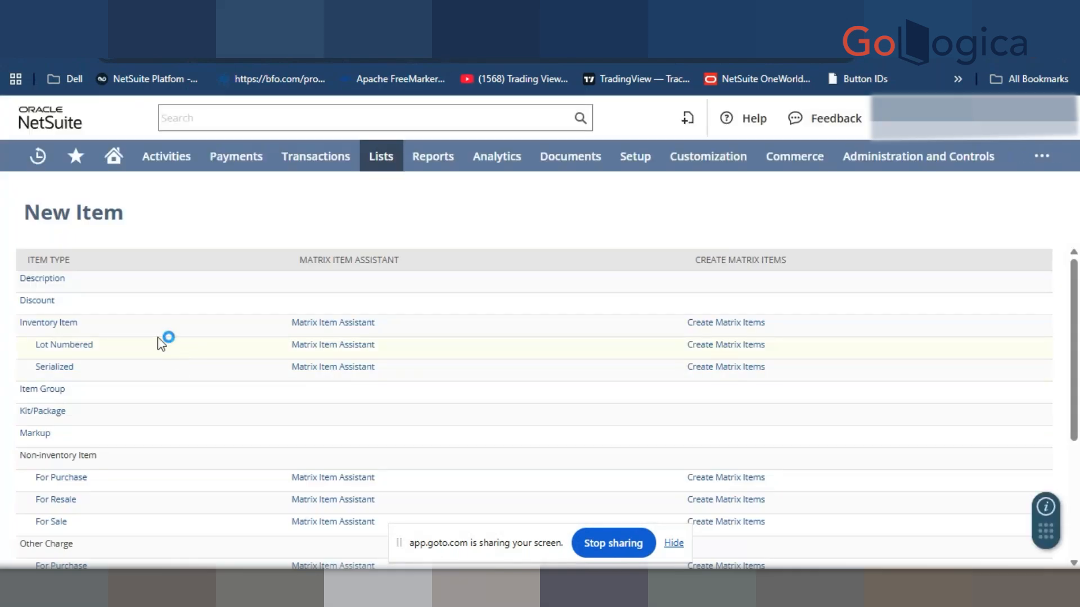
# Start a new inventory item record and set its item name/number to "A-511- iWatch series 10"
pyautogui.click(48, 326)
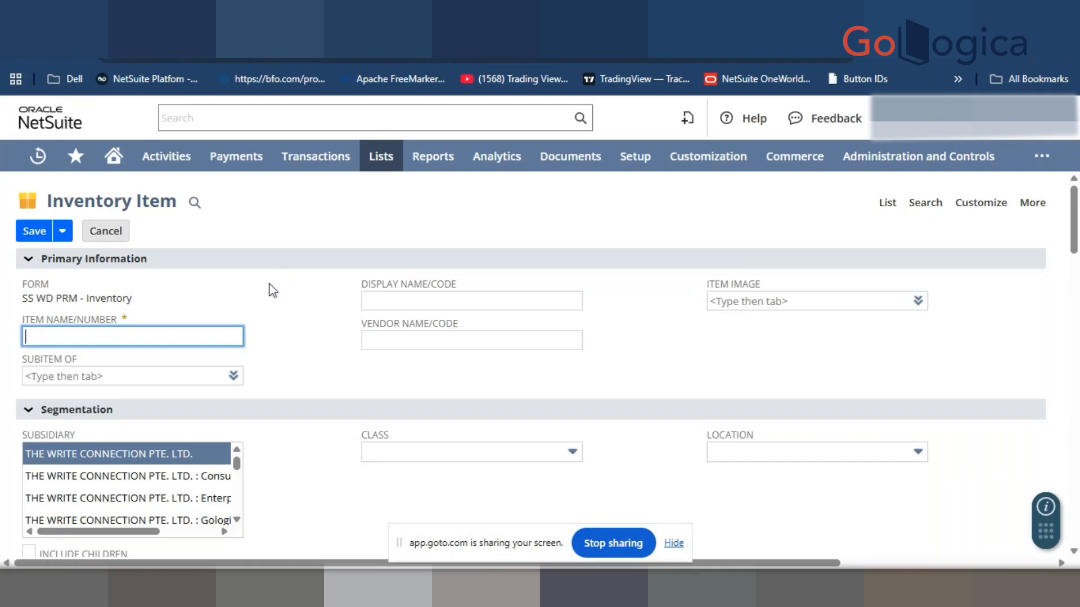
pyautogui.write('iWatch series 10')
pyautogui.click(25, 336)
pyautogui.write('A-511-')
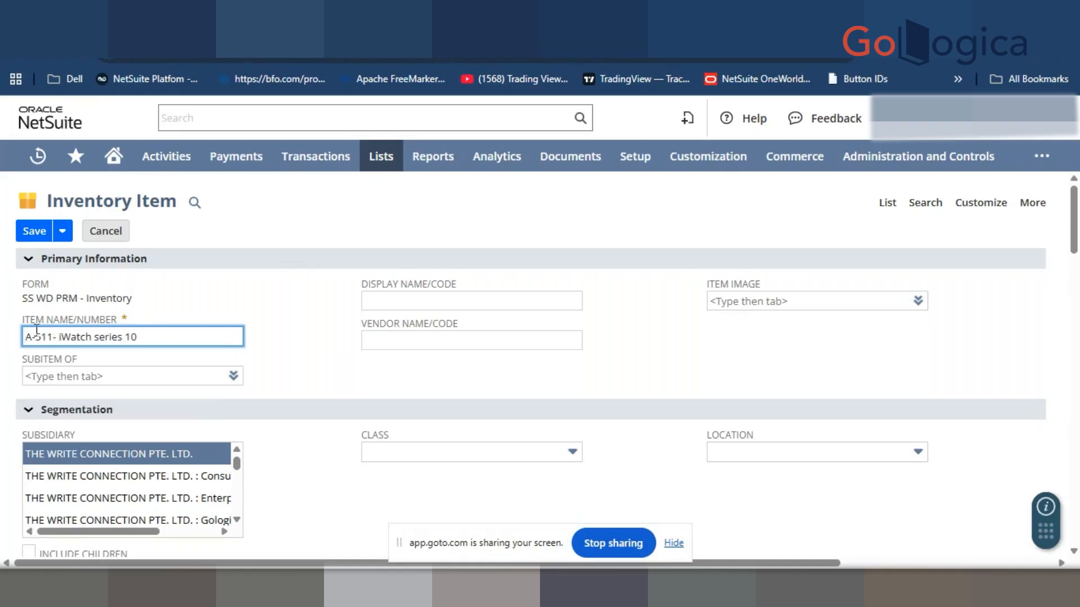
# Set the display name/code to "Apple iWatch series 10", reusing the product text from the item name
pyautogui.moveTo(61, 336); pyautogui.dragTo(160, 341)
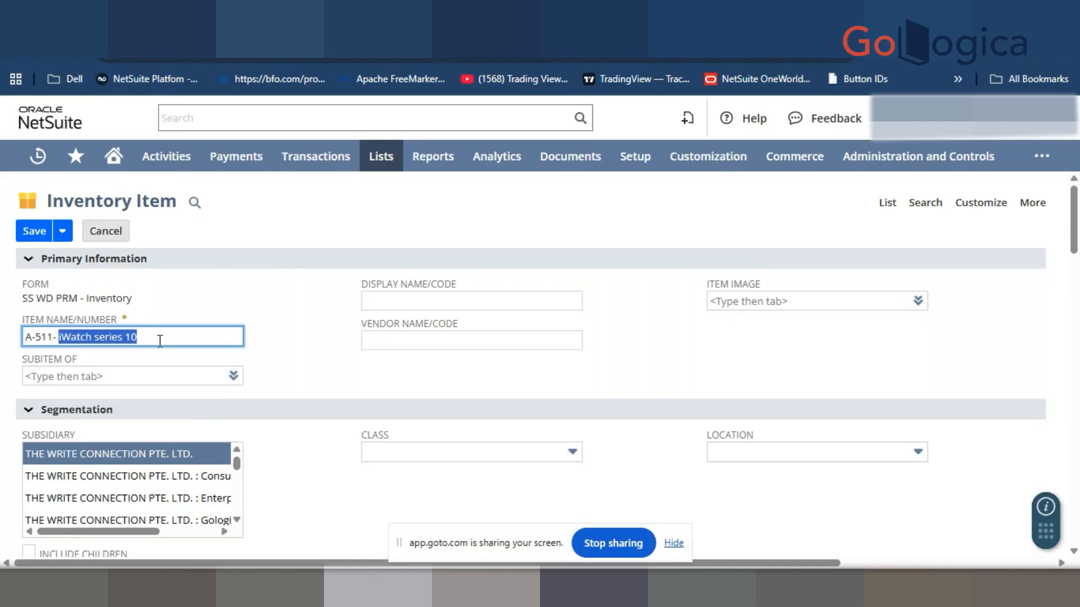
pyautogui.hotkey('ctrl', 'c')
pyautogui.click(374, 302)
pyautogui.hotkey('ctrl', 'v')
pyautogui.click(364, 301)
pyautogui.write('App')
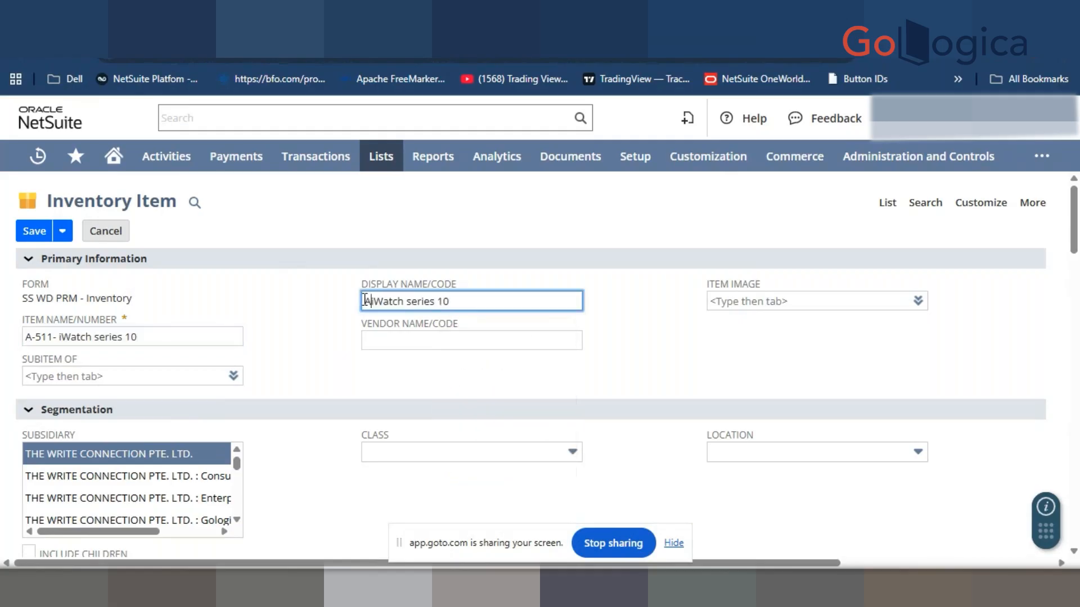
pyautogui.write('le')
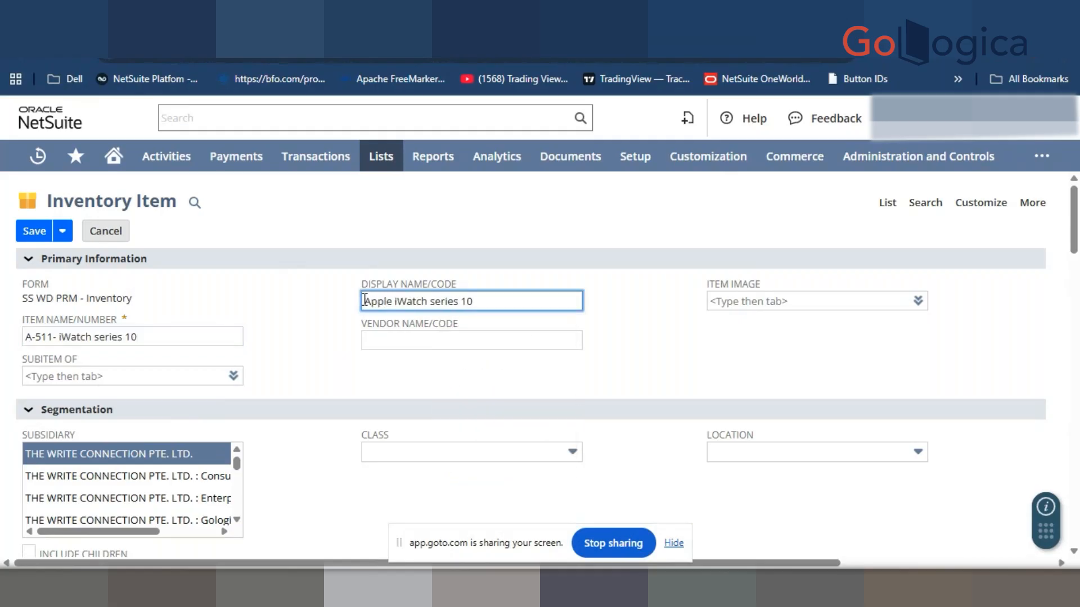
pyautogui.click(304, 379)
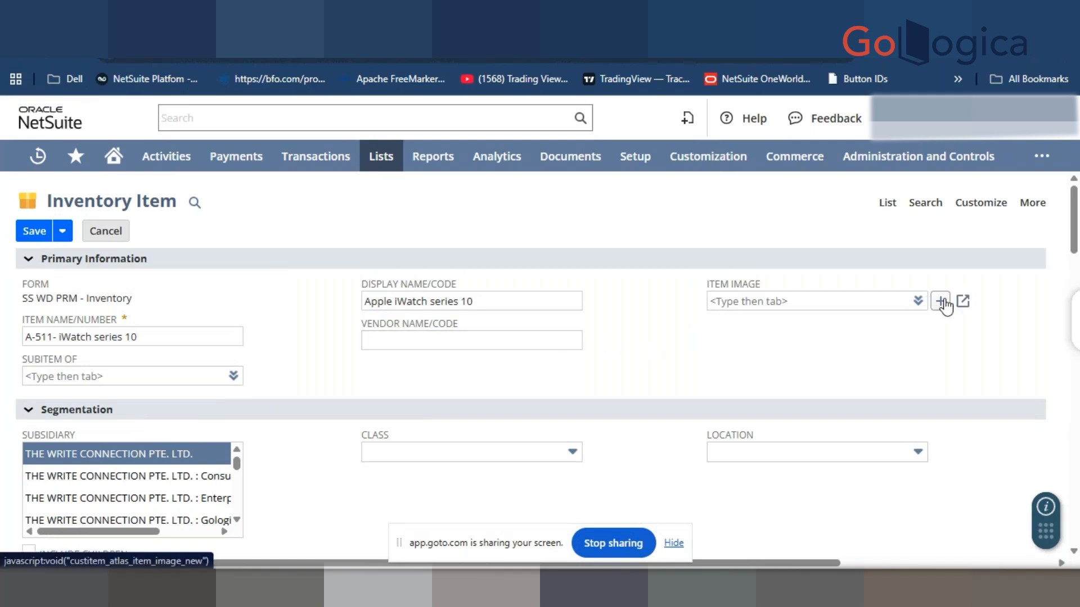
# Examine the file form for adding an item image, close it, and look over the Segmentation and Item Detail fields
pyautogui.click(941, 303)
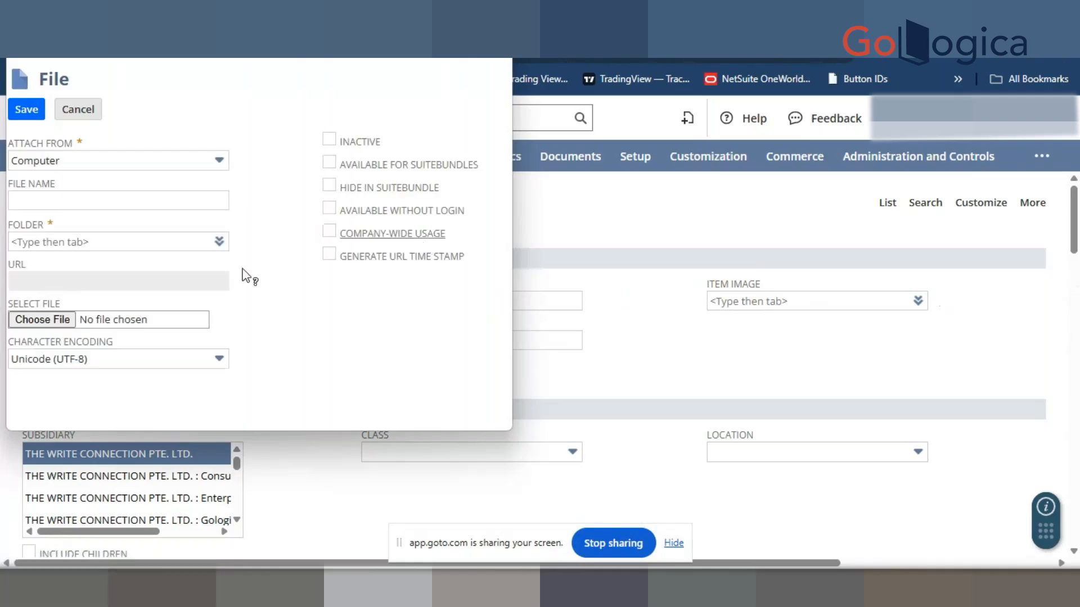
pyautogui.click(497, 25)
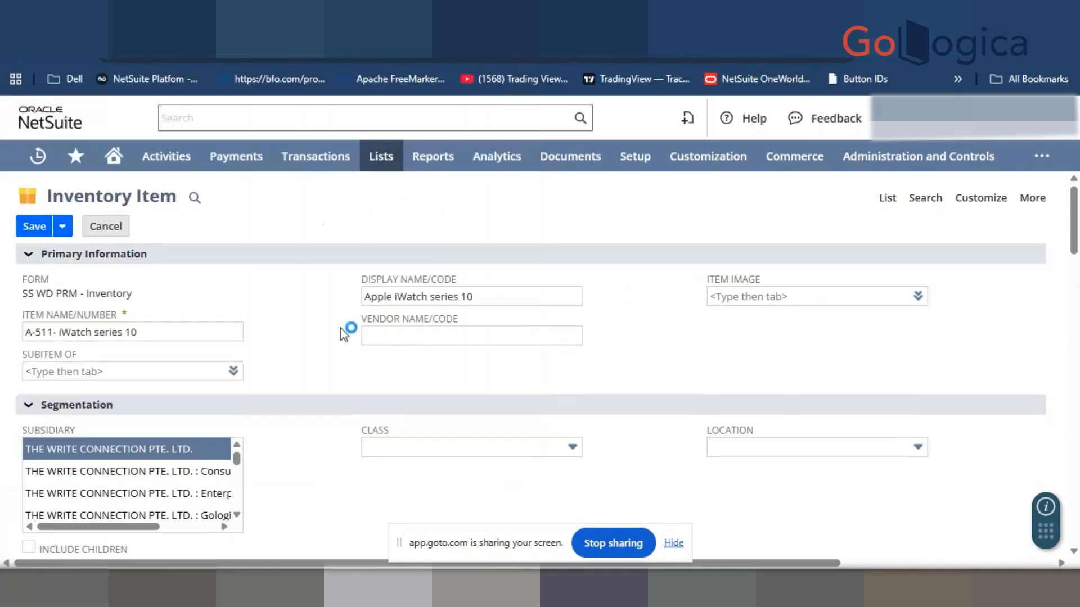
pyautogui.scroll(-3, 339, 328)
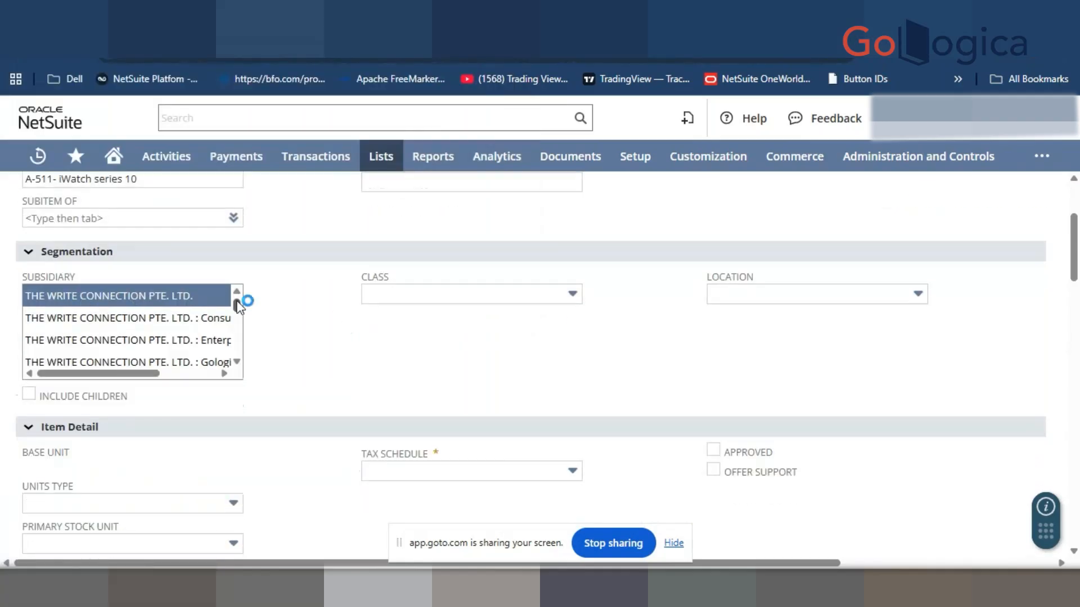
pyautogui.scroll(3, 289, 316)
pyautogui.scroll(-2, 288, 316)
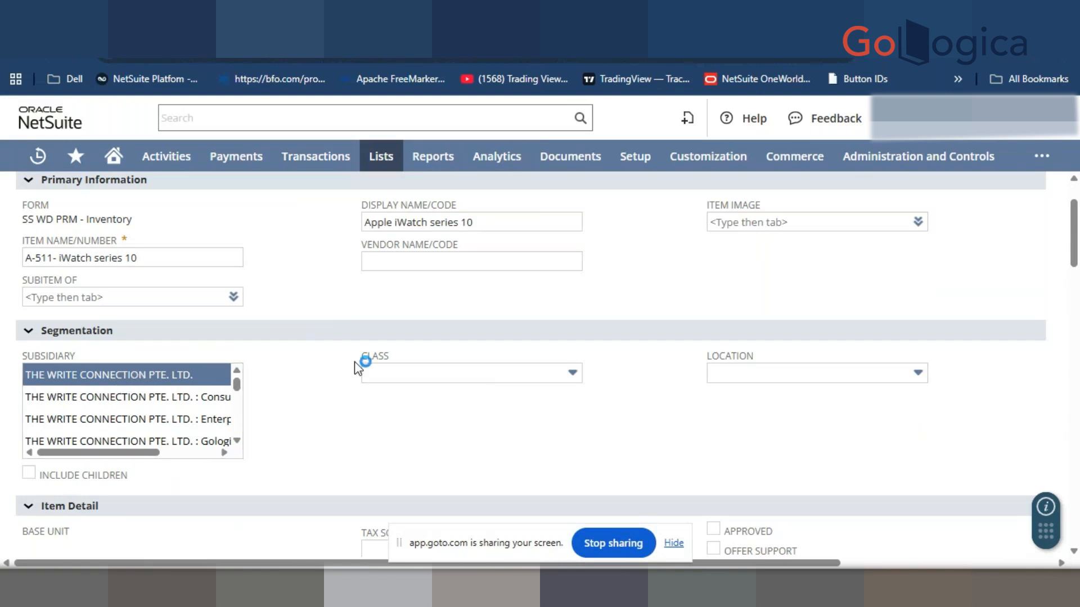
pyautogui.scroll(-4, 357, 363)
pyautogui.scroll(-2, 356, 363)
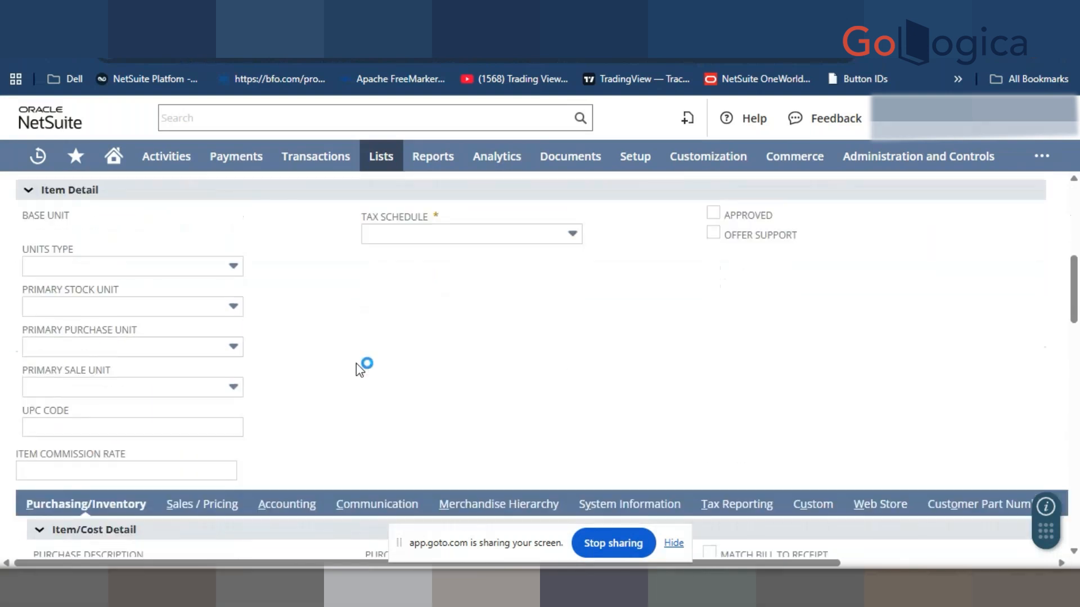
# Add the first three child subsidiaries of THE WRITE CONNECTION PTE. LTD. to the item's subsidiary selection
pyautogui.scroll(4, 356, 363)
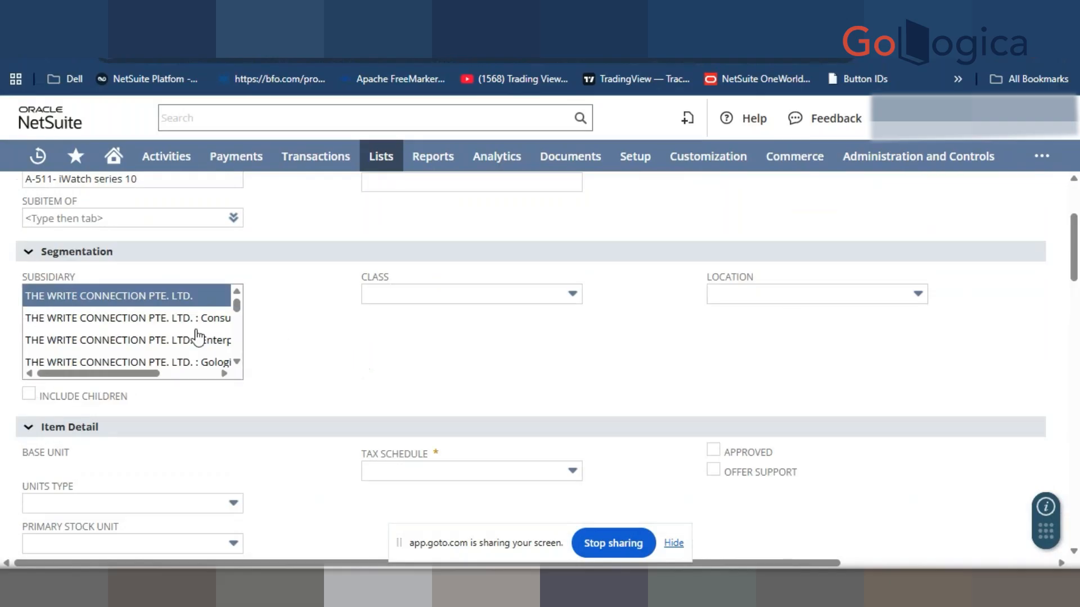
pyautogui.keyDown('ctrl'); pyautogui.click(142, 319); pyautogui.keyUp('ctrl')
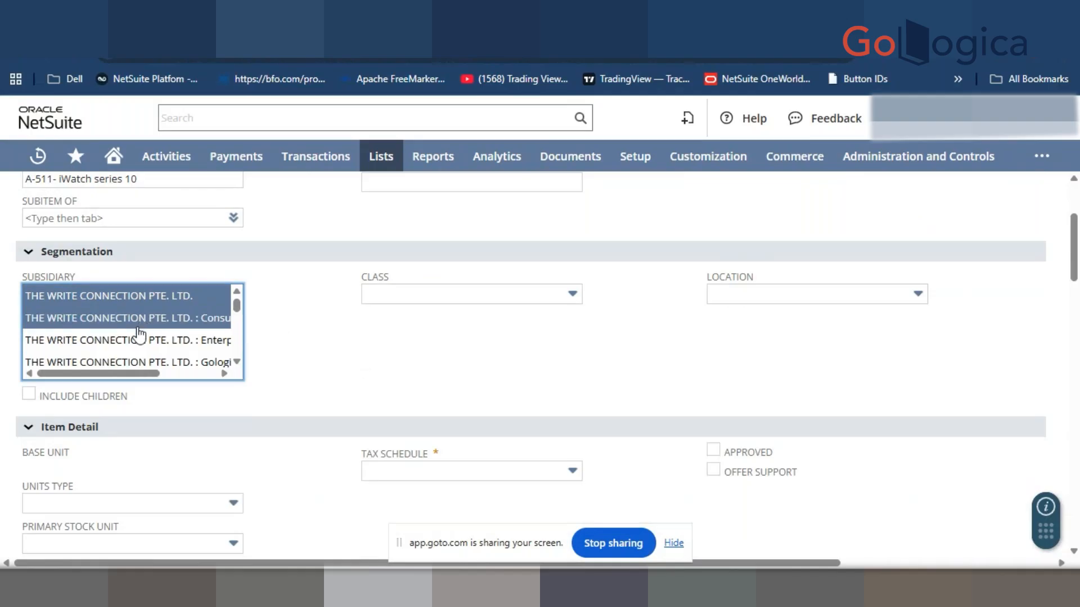
pyautogui.keyDown('ctrl'); pyautogui.click(133, 341); pyautogui.keyUp('ctrl')
pyautogui.keyDown('ctrl'); pyautogui.click(129, 361); pyautogui.keyUp('ctrl')
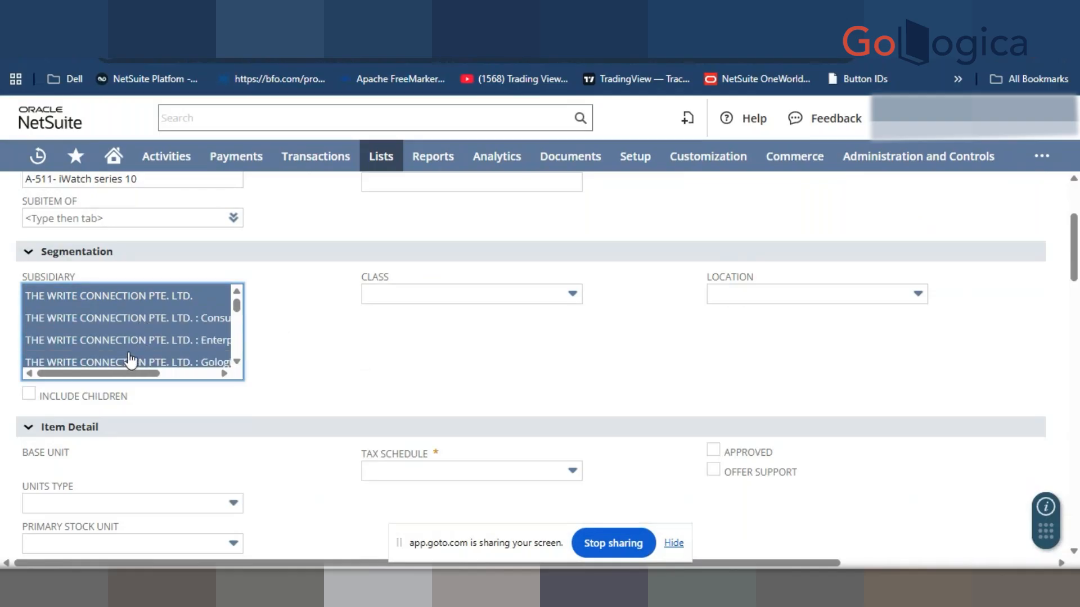
# Look through the available locations for the item without choosing one
pyautogui.click(731, 294)
pyautogui.scroll(-5, 731, 376)
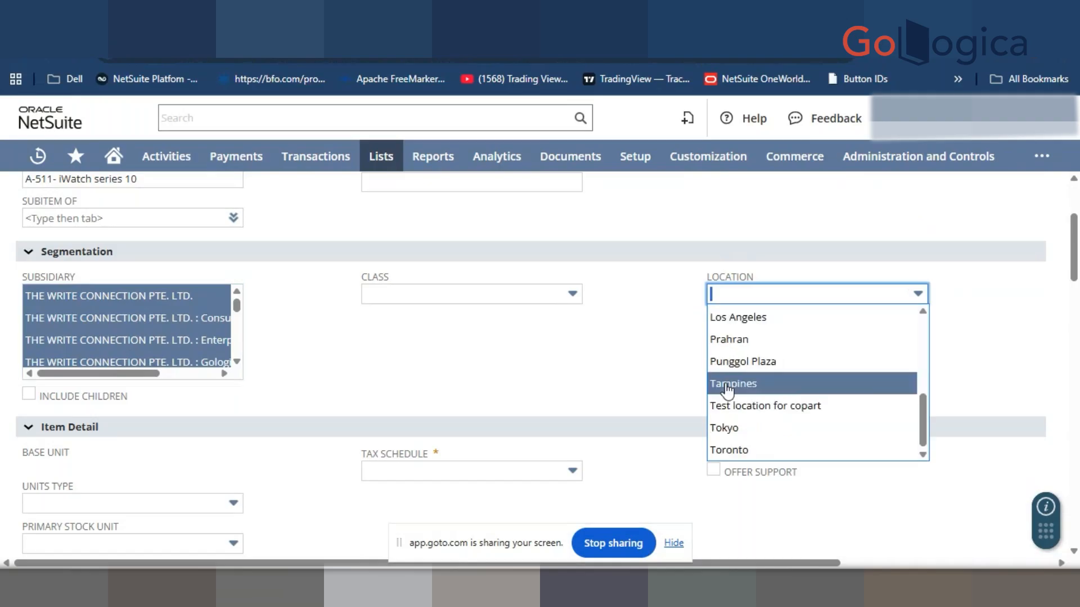
pyautogui.click(658, 344)
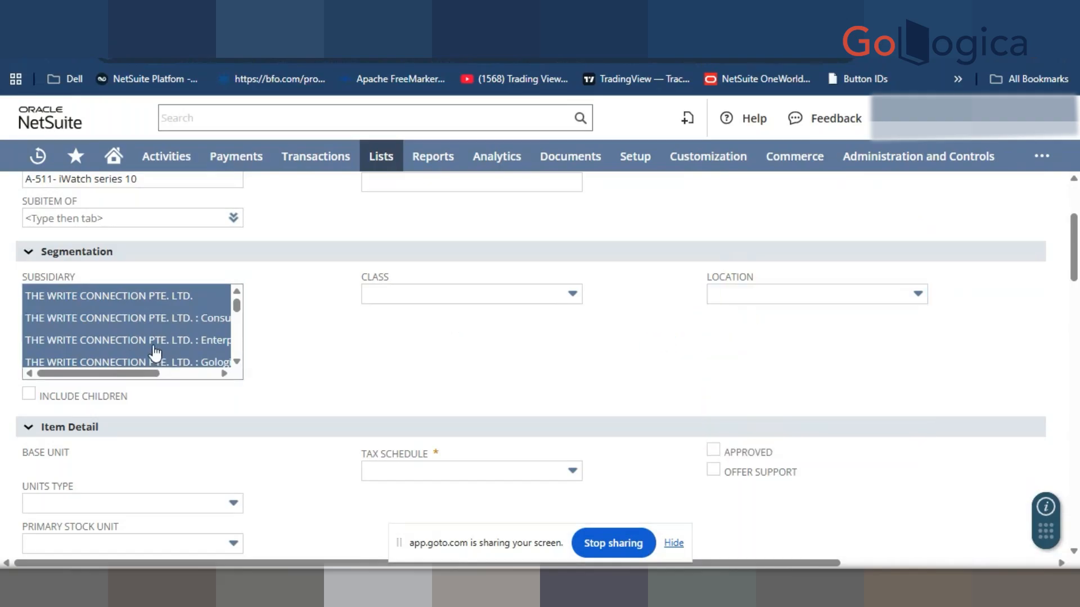
pyautogui.click(812, 295)
pyautogui.click(563, 371)
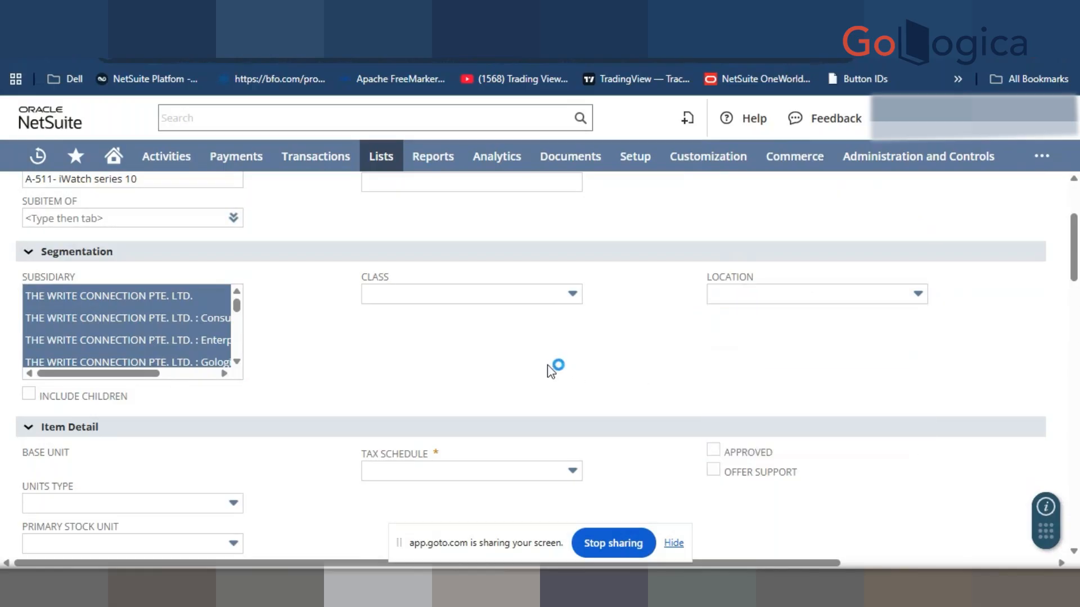
# Remove the child subsidiaries from the item's subsidiary selection, keeping only the parent THE WRITE CONNECTION PTE. LTD
pyautogui.scroll(2, 130, 326)
pyautogui.scroll(-2, 243, 356)
pyautogui.keyDown('ctrl'); pyautogui.click(179, 321); pyautogui.keyUp('ctrl')
pyautogui.keyDown('ctrl'); pyautogui.click(177, 341); pyautogui.keyUp('ctrl')
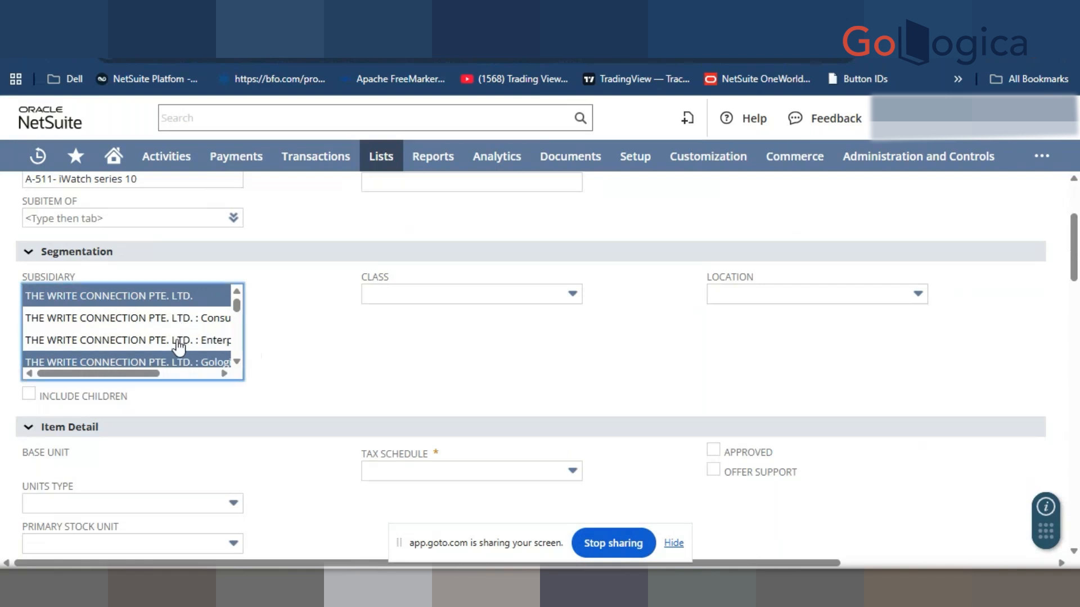
pyautogui.scroll(-1, 178, 354)
pyautogui.click(237, 291)
pyautogui.keyDown('ctrl'); pyautogui.click(195, 319); pyautogui.keyUp('ctrl')
pyautogui.scroll(1, 194, 329)
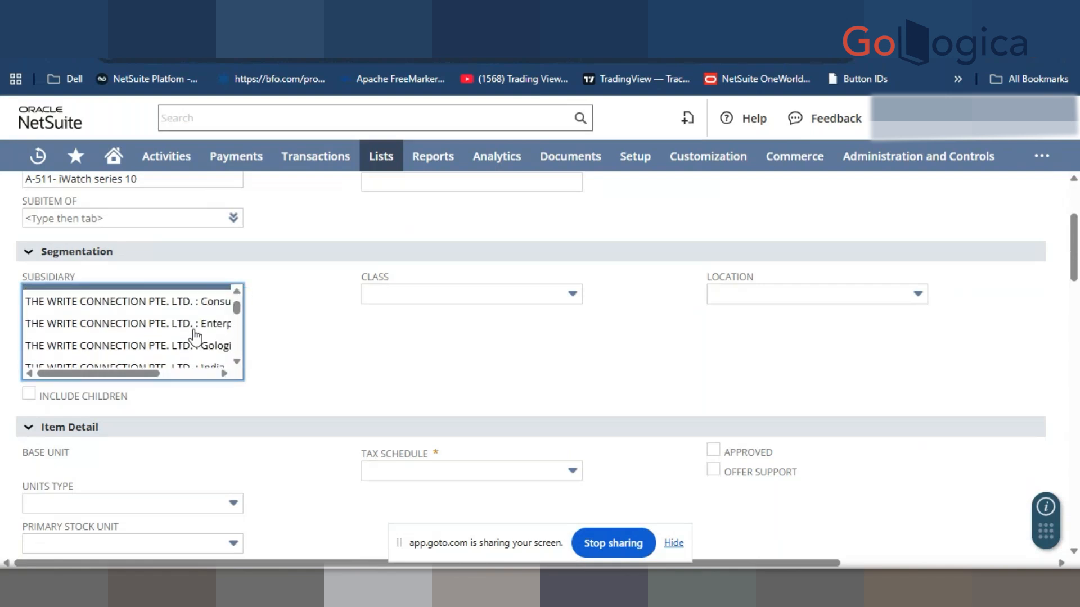
pyautogui.click(318, 353)
# Set the item's units type to Piece in the Item Detail section
pyautogui.scroll(-2, 298, 336)
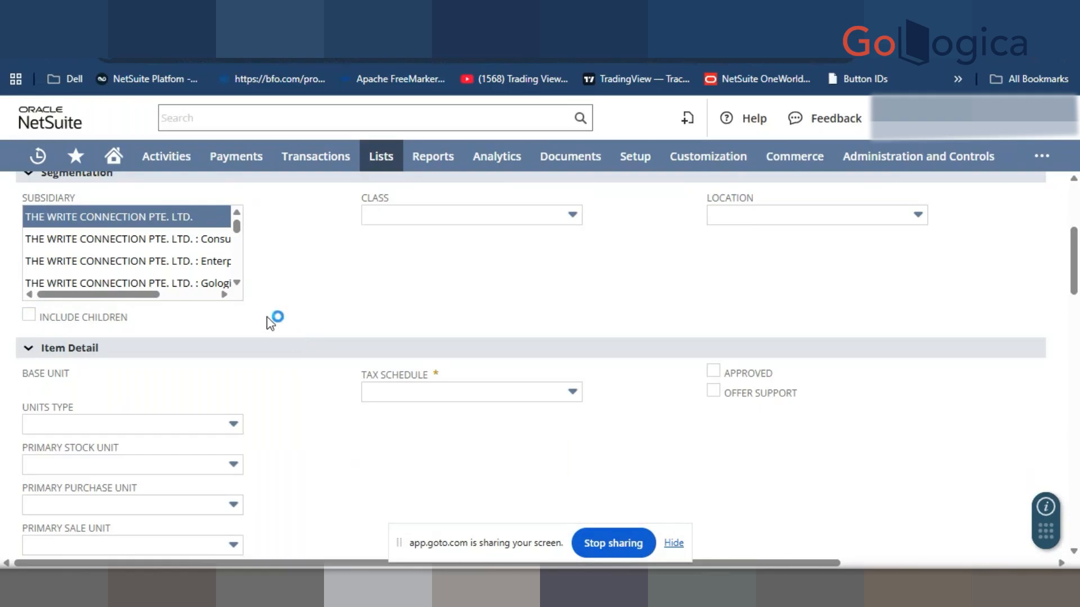
pyautogui.scroll(-3, 275, 315)
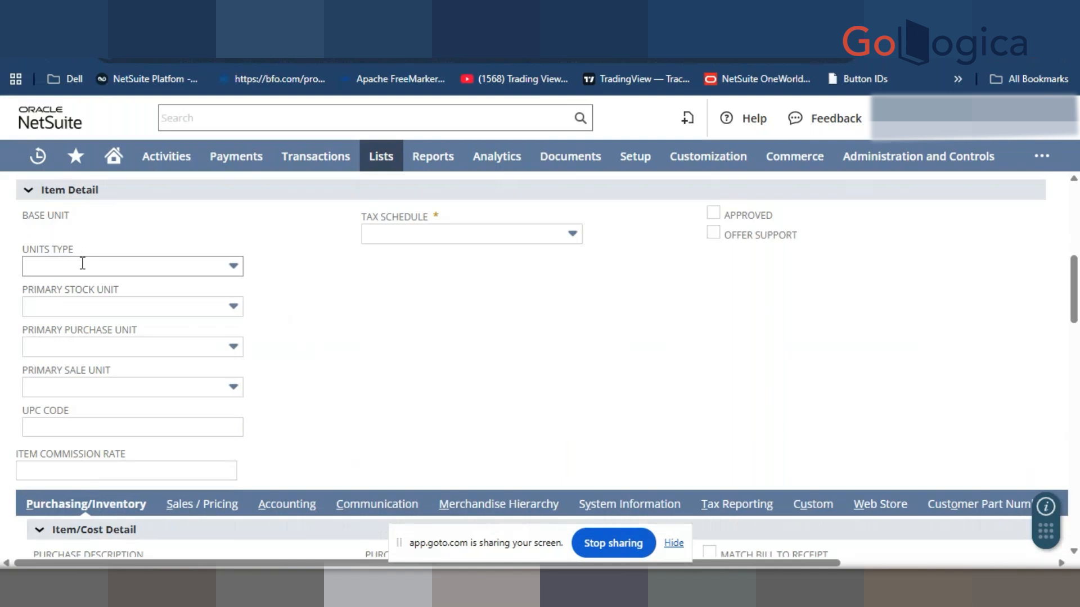
pyautogui.click(82, 263)
pyautogui.click(99, 376)
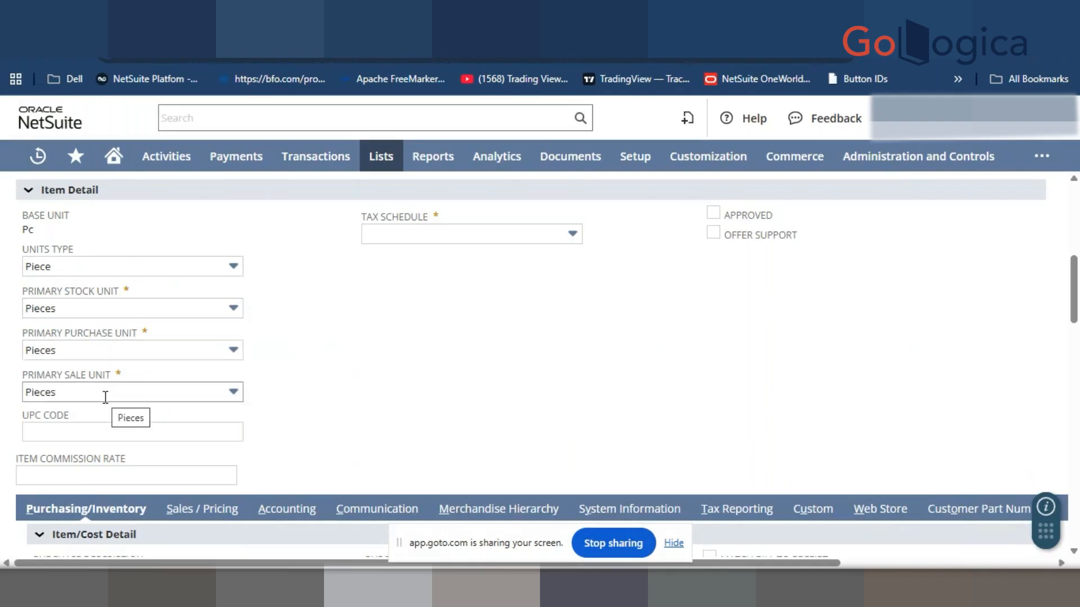
# Examine the UPC code and commission rate fields and the choices for the stock, purchase and sale units and units type
pyautogui.click(61, 431)
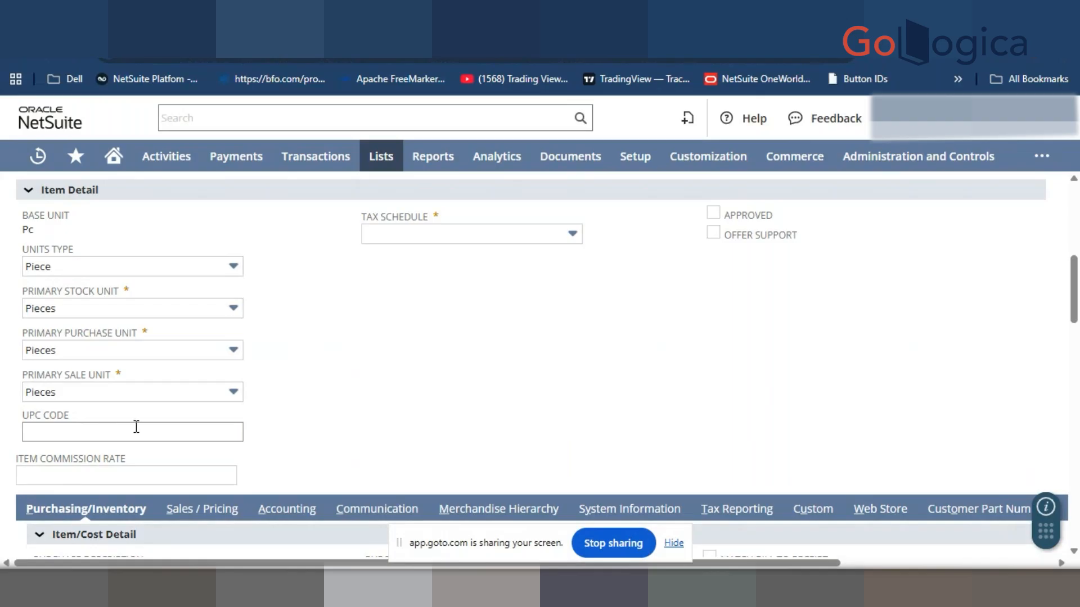
pyautogui.click(96, 476)
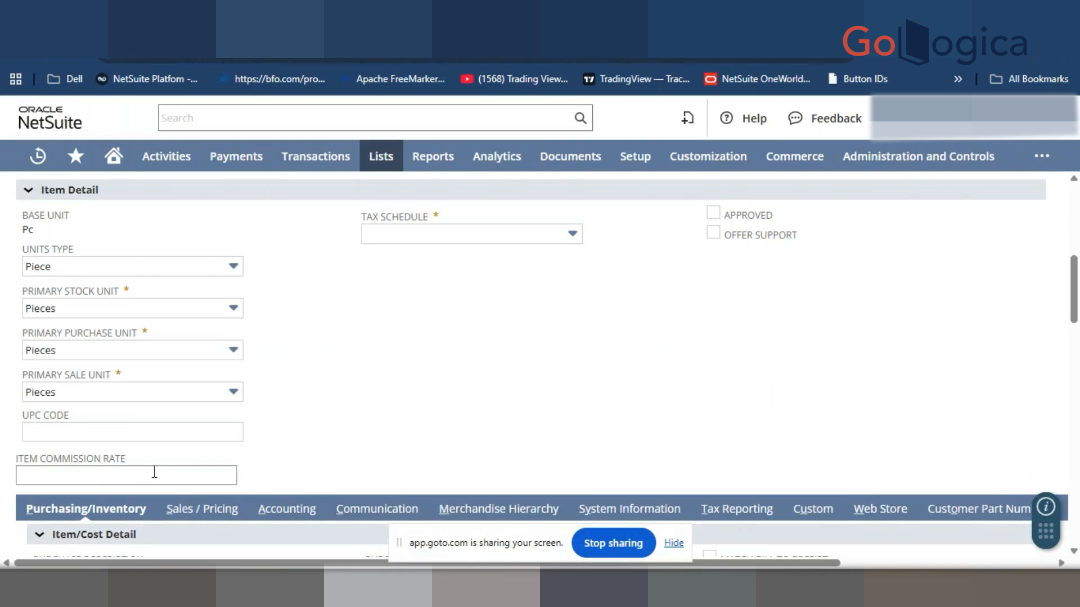
pyautogui.click(151, 308)
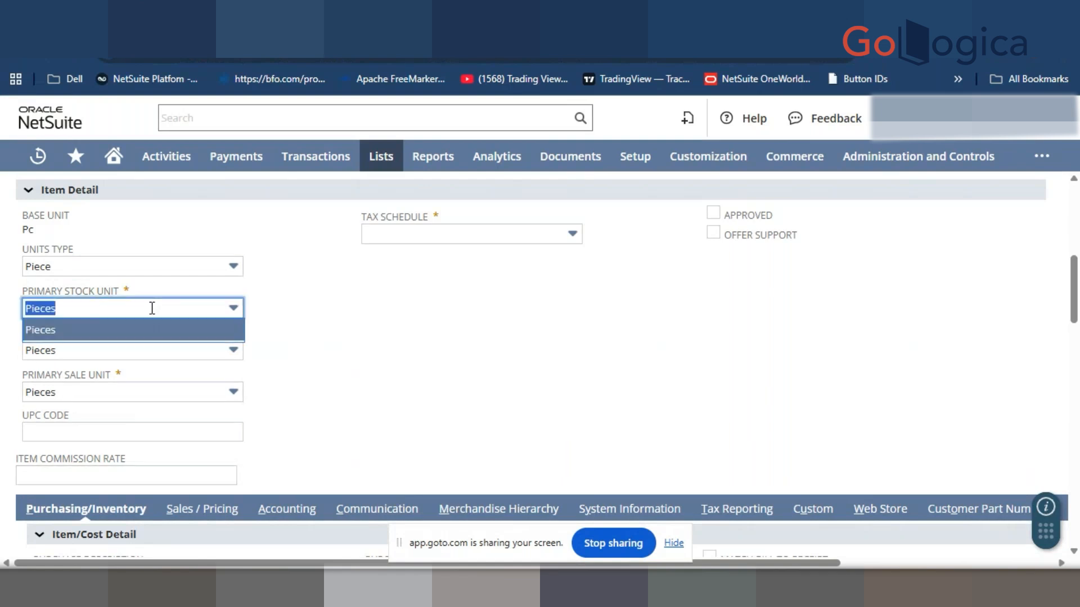
pyautogui.click(152, 308)
pyautogui.click(144, 349)
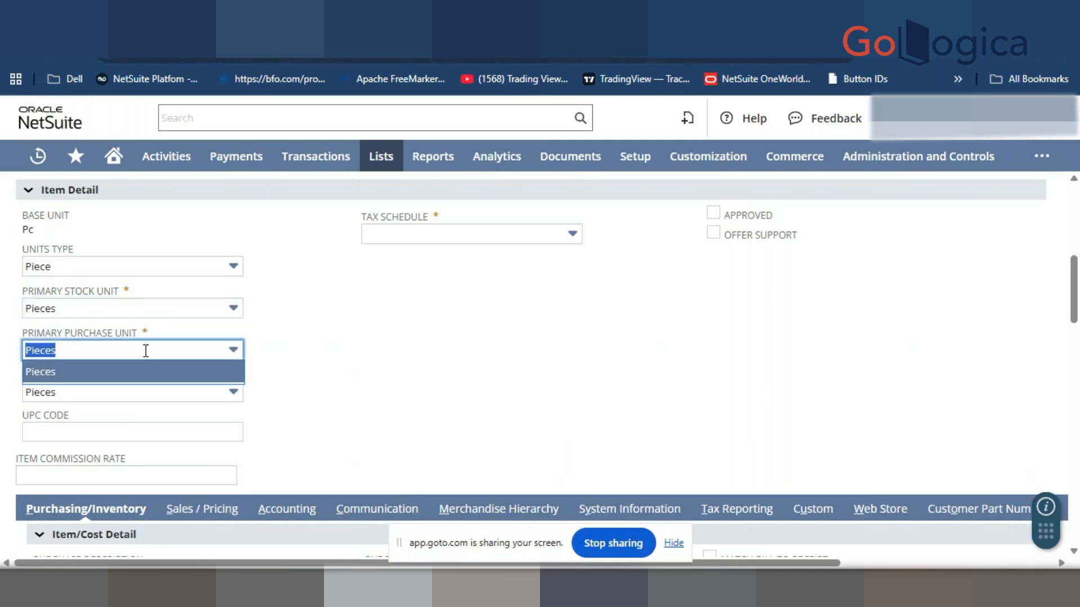
pyautogui.click(136, 394)
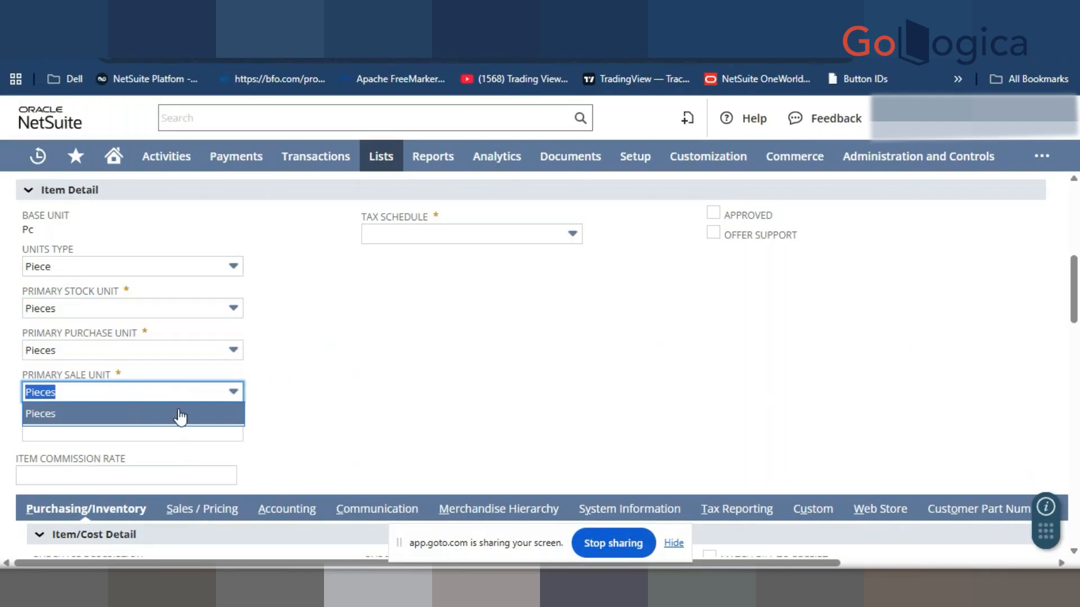
pyautogui.click(298, 352)
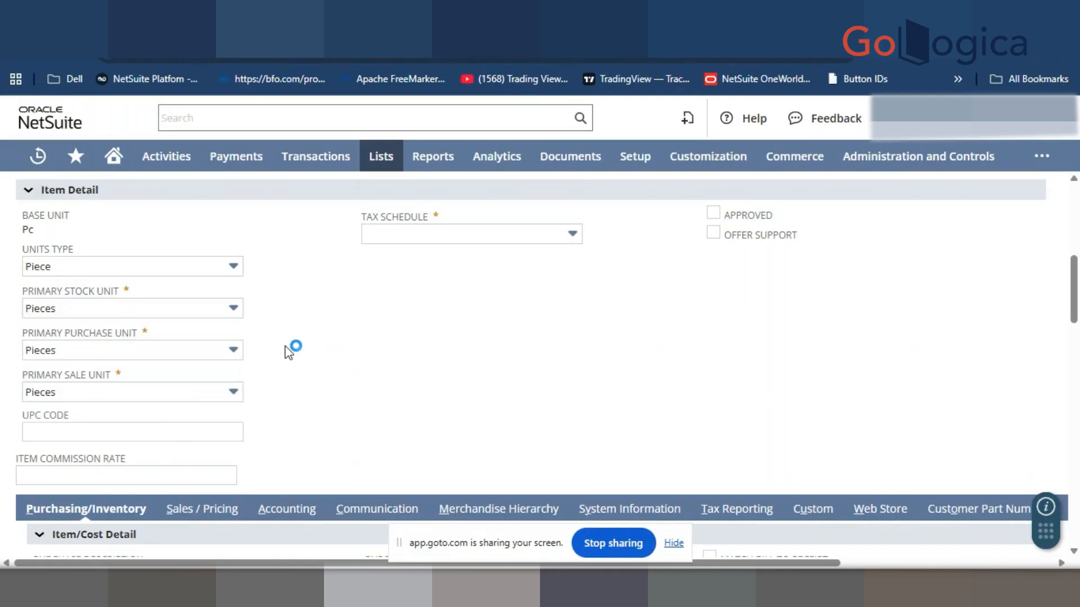
pyautogui.click(170, 260)
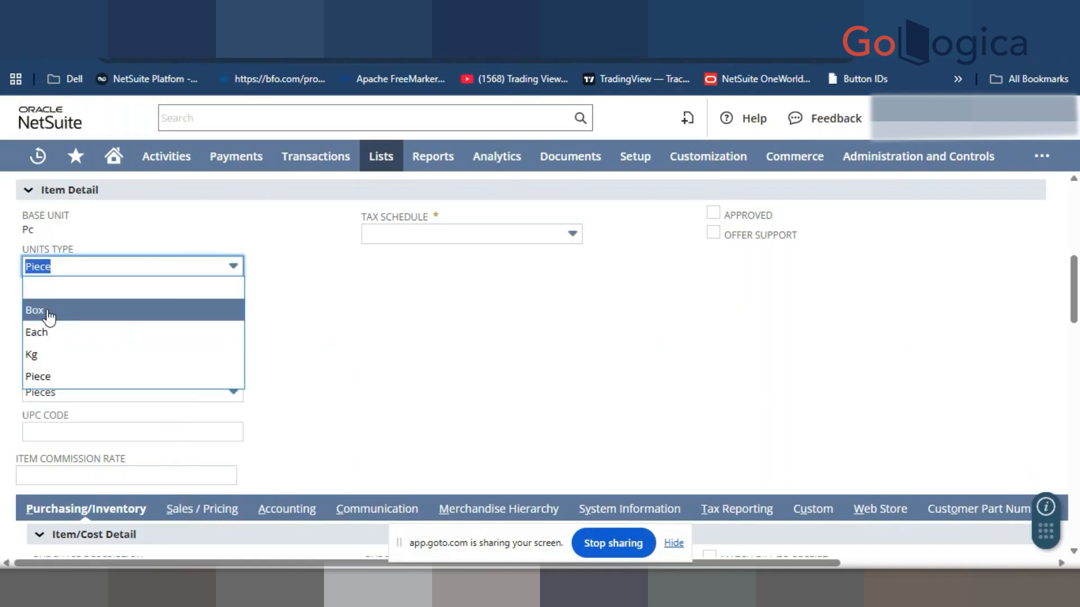
pyautogui.click(341, 336)
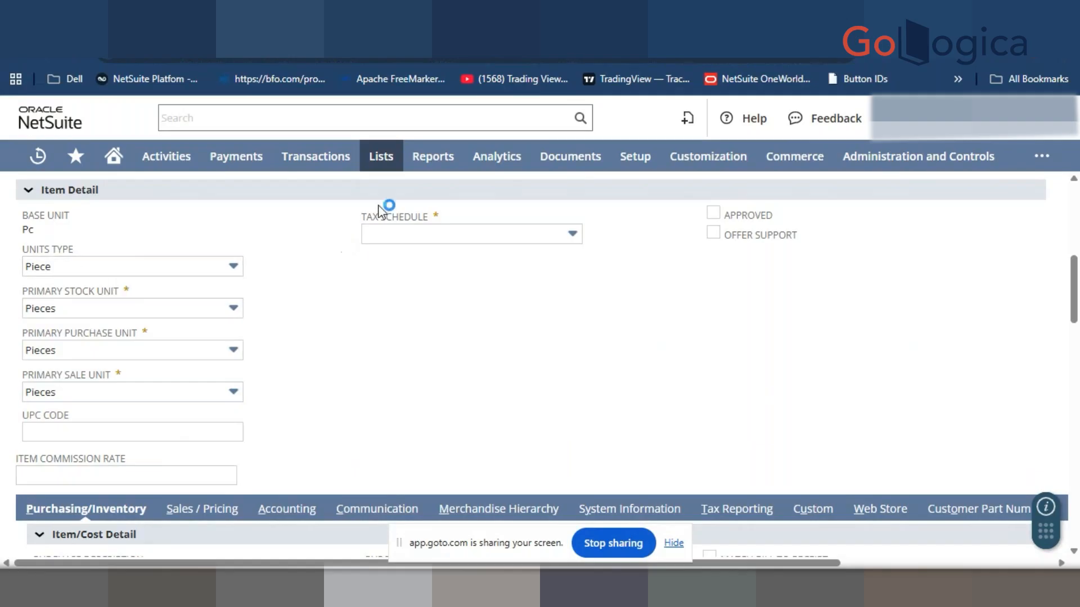
# Open the Units Of Measure list in a new browser tab to examine the existing units types and where a new one is created
pyautogui.moveTo(382, 152)
pyautogui.moveTo(461, 219)
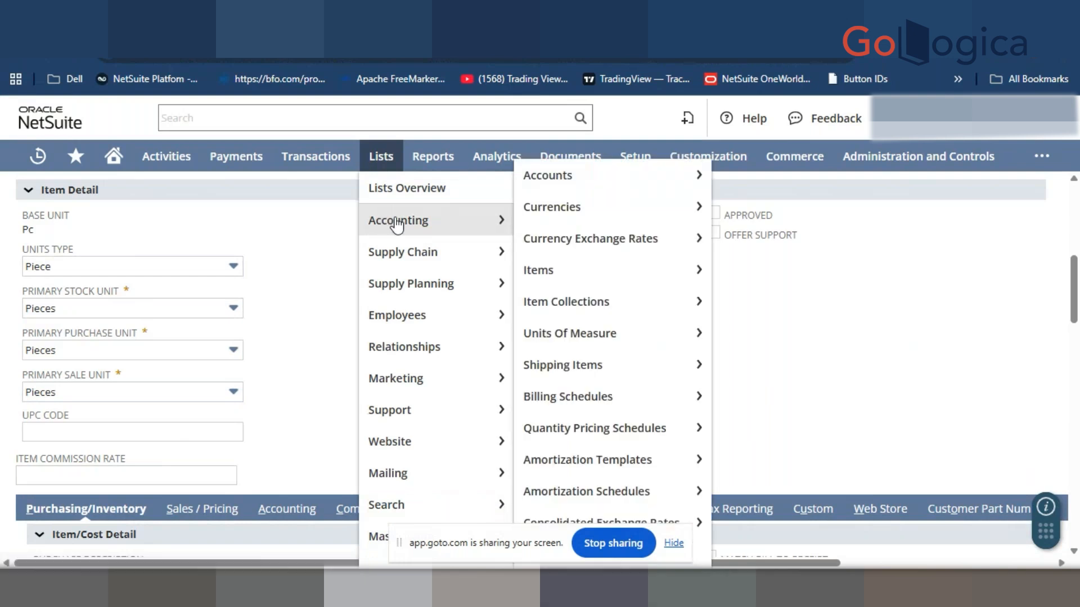
pyautogui.moveTo(551, 333)
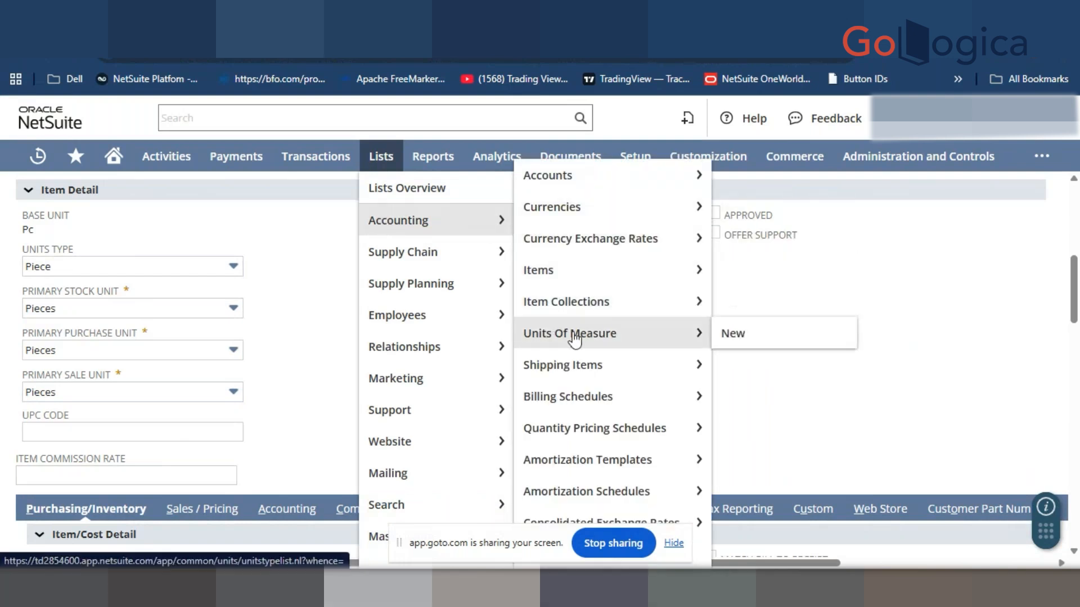
pyautogui.rightClick(651, 331)
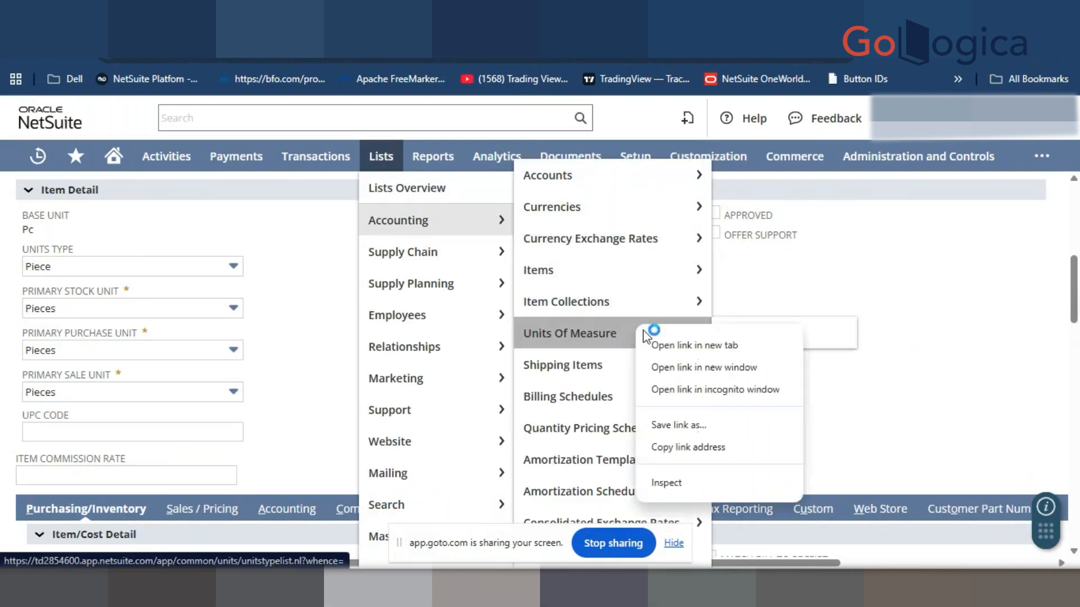
pyautogui.click(656, 343)
pyautogui.click(495, 20)
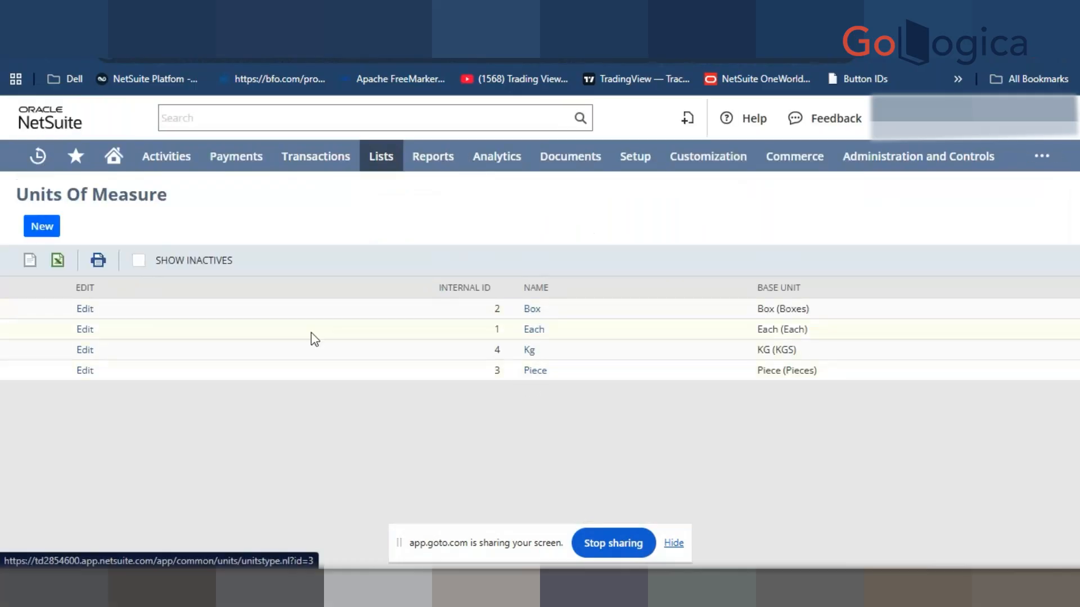
pyautogui.click(29, 230)
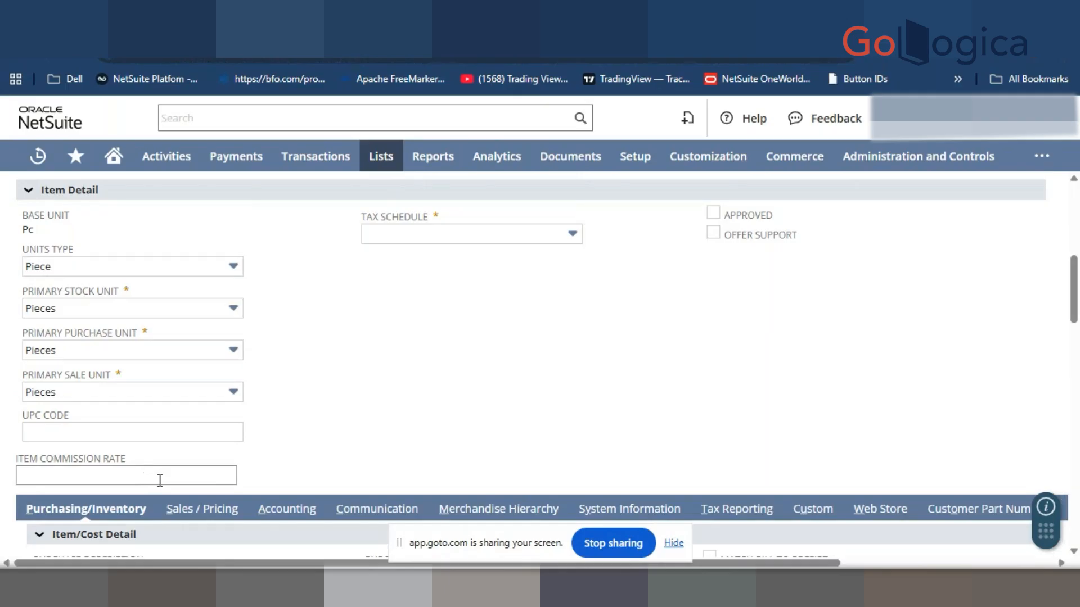
# Set the item's tax schedule to S1 - Taxable
pyautogui.click(437, 236)
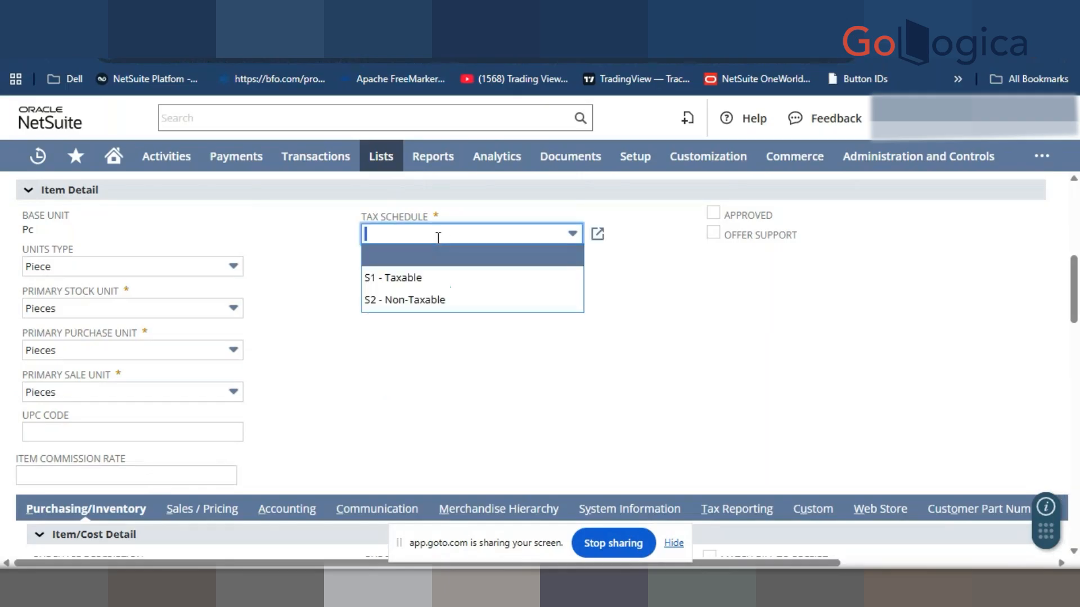
pyautogui.click(437, 278)
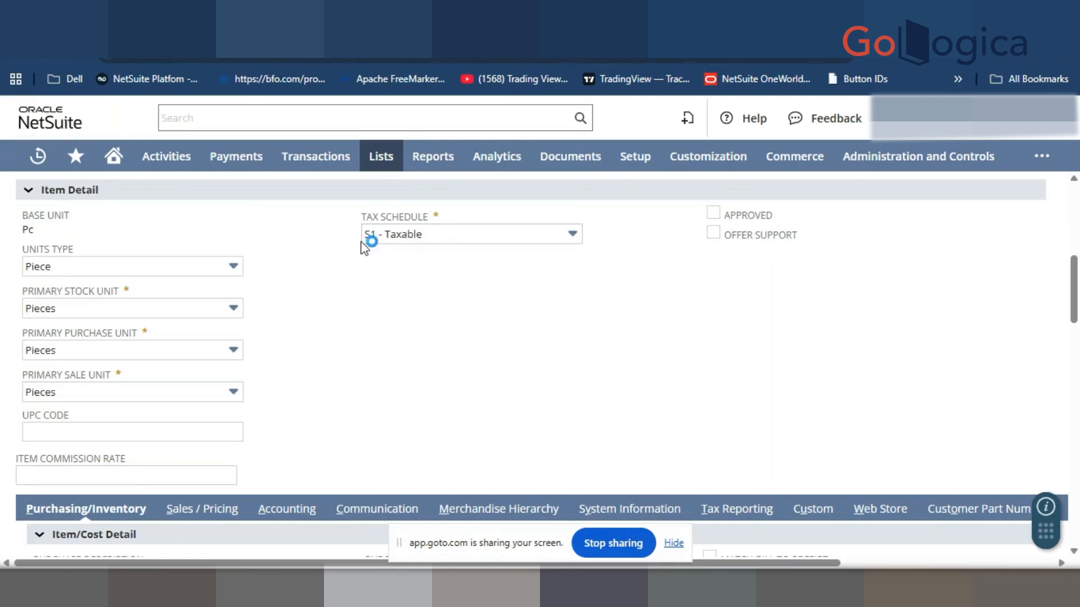
pyautogui.click(452, 239)
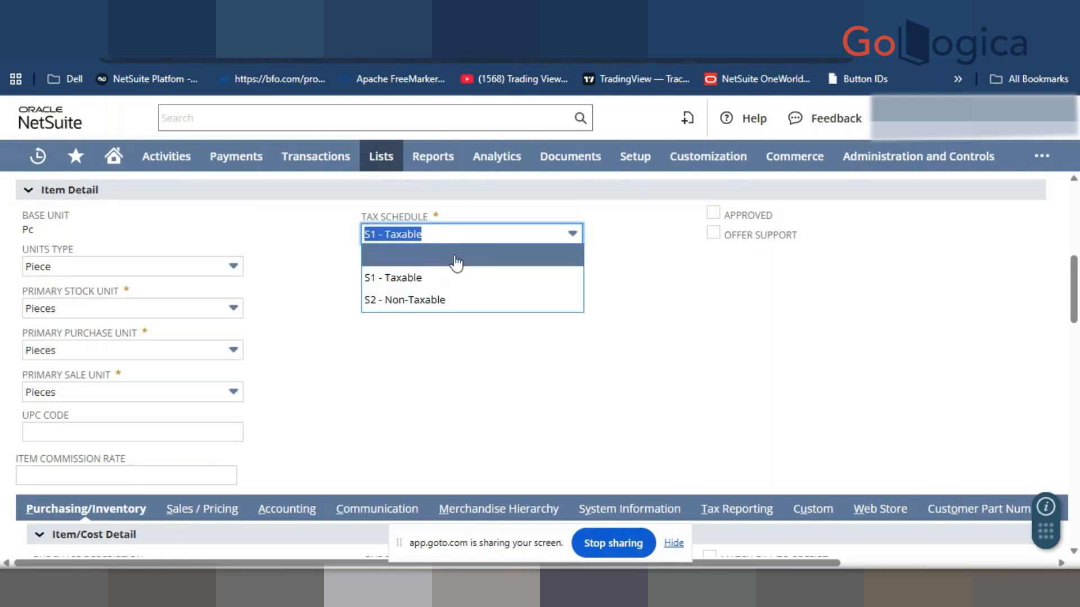
pyautogui.click(326, 271)
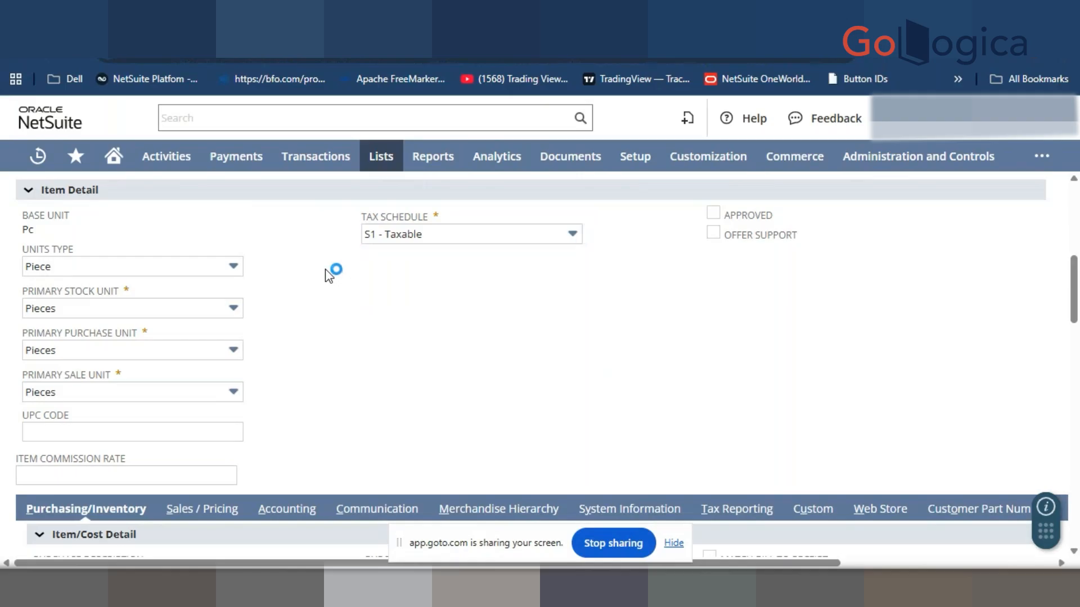
# Set the purchase price to 250 per Pc in the Item/Cost Detail section, leaving the purchase and stock descriptions empty
pyautogui.scroll(-3, 323, 268)
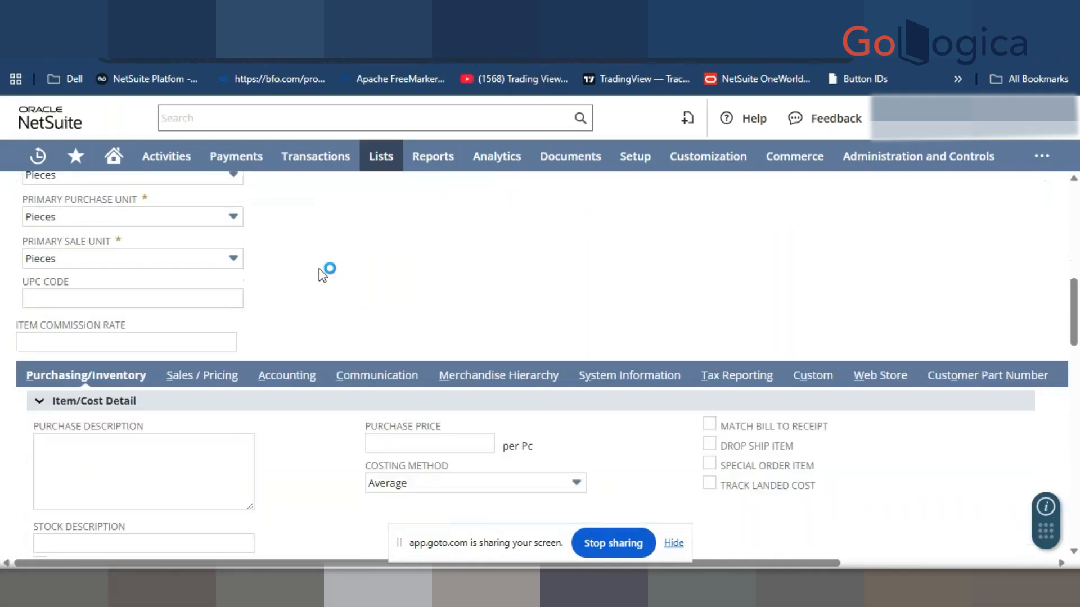
pyautogui.scroll(4, 699, 283)
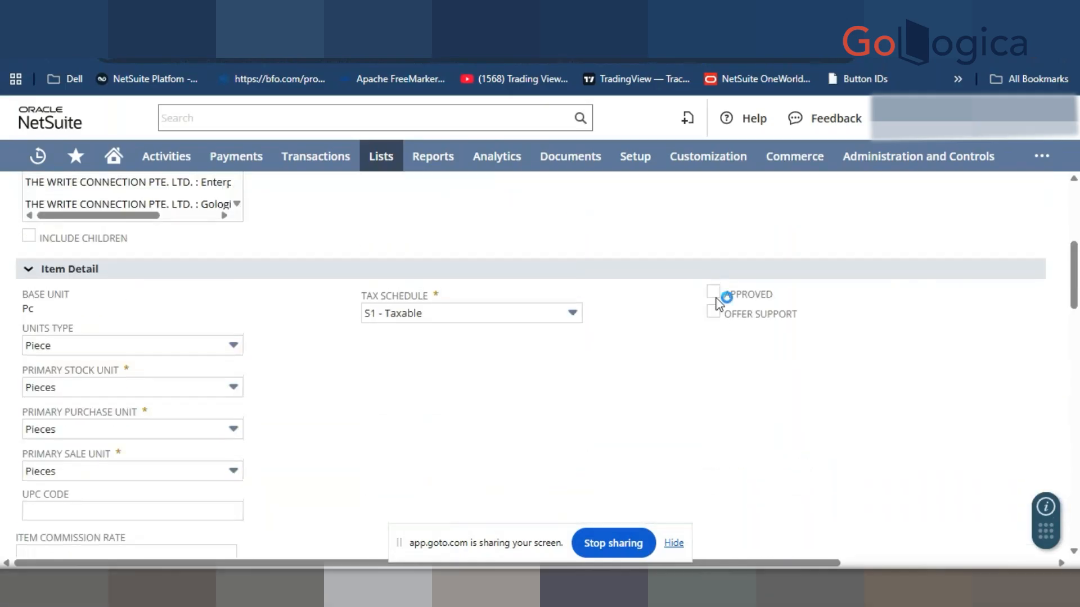
pyautogui.scroll(-7, 510, 403)
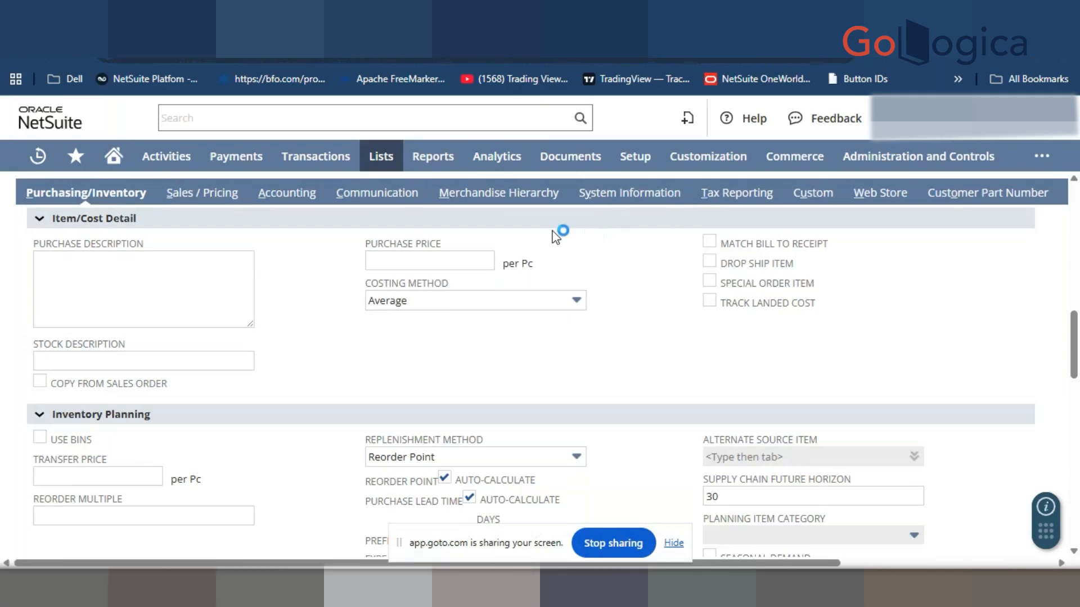
pyautogui.click(169, 269)
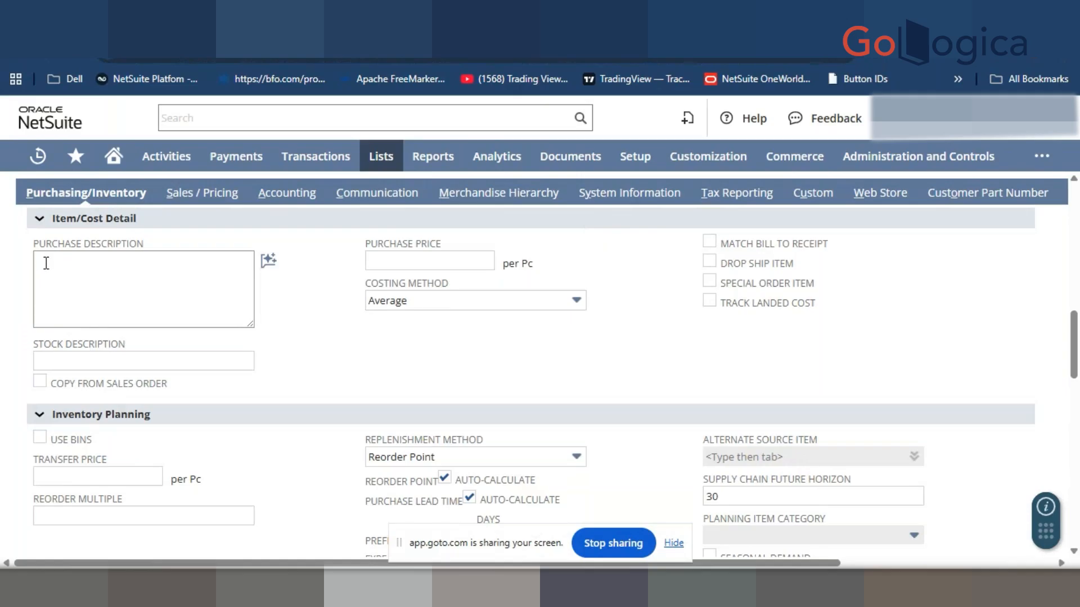
pyautogui.click(141, 366)
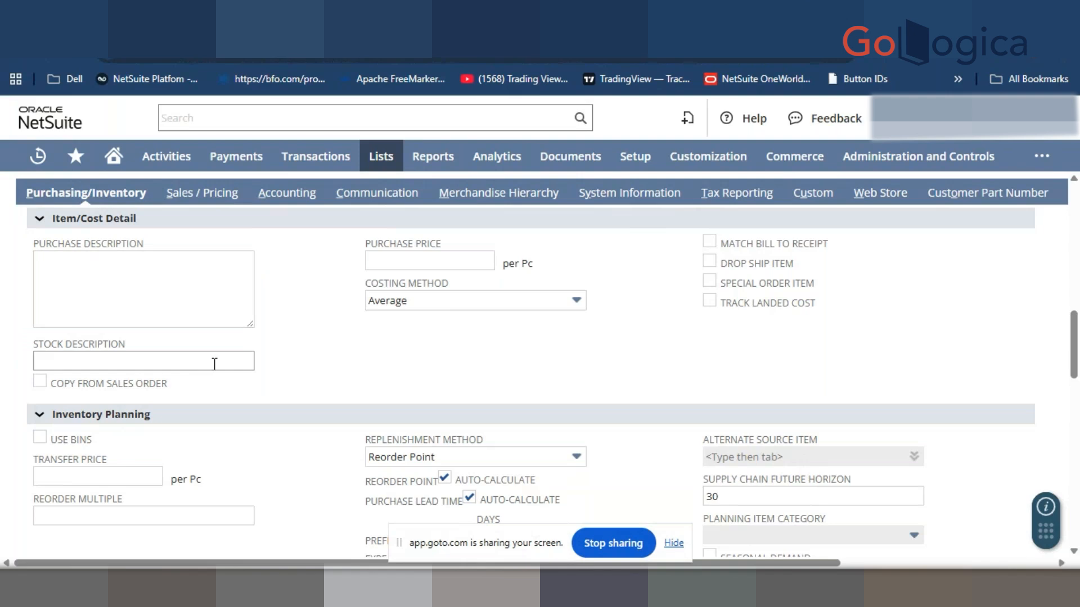
pyautogui.click(402, 261)
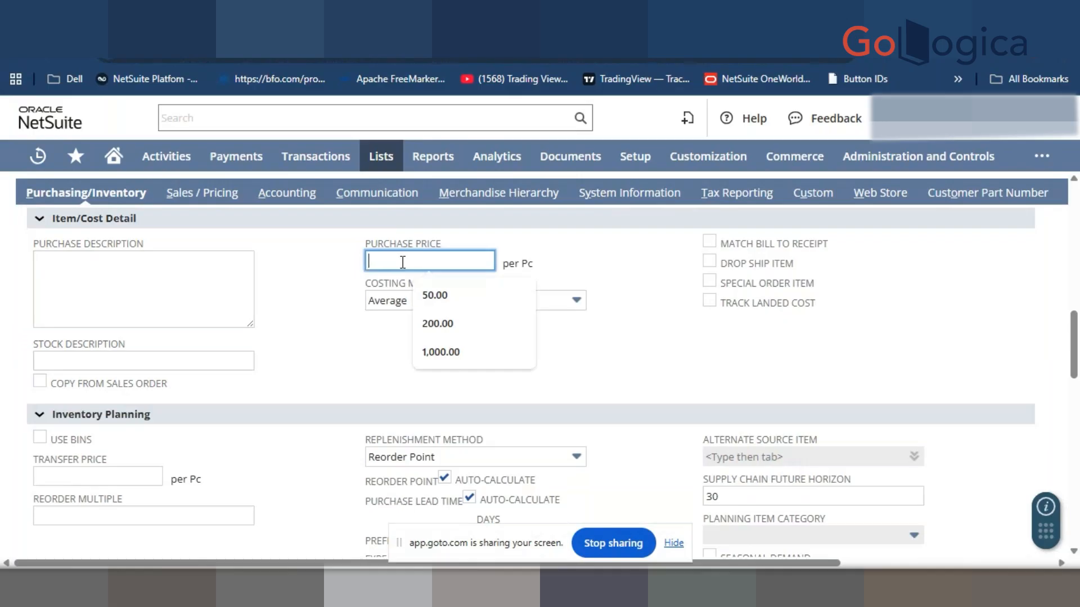
pyautogui.write('250')
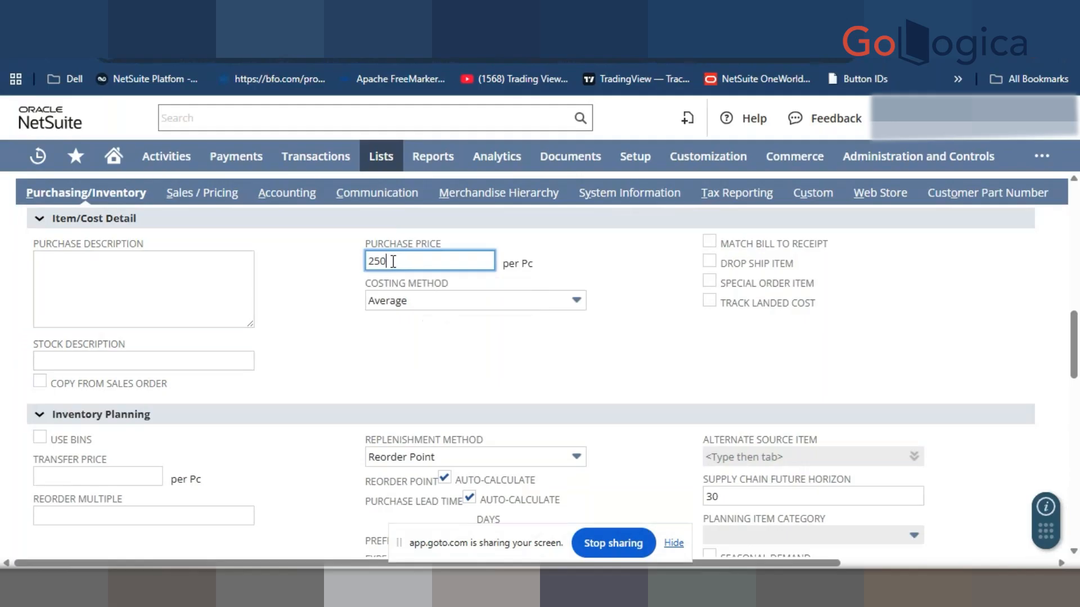
pyautogui.click(311, 279)
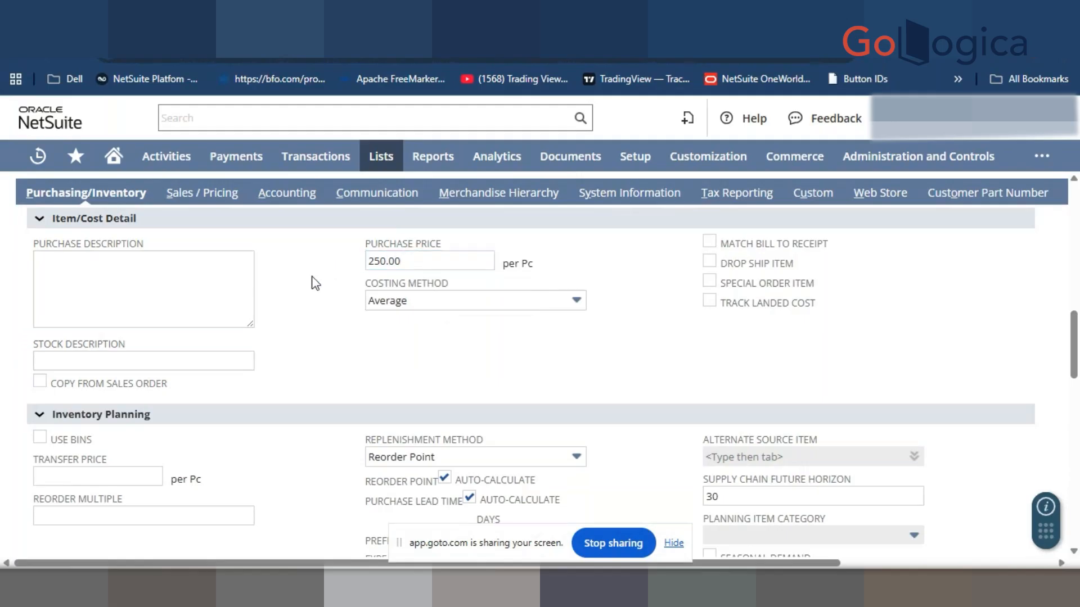
# Examine the costing method choices Average, FIFO and LIFO and compare them with the cost estimate type in the sales settings
pyautogui.click(414, 302)
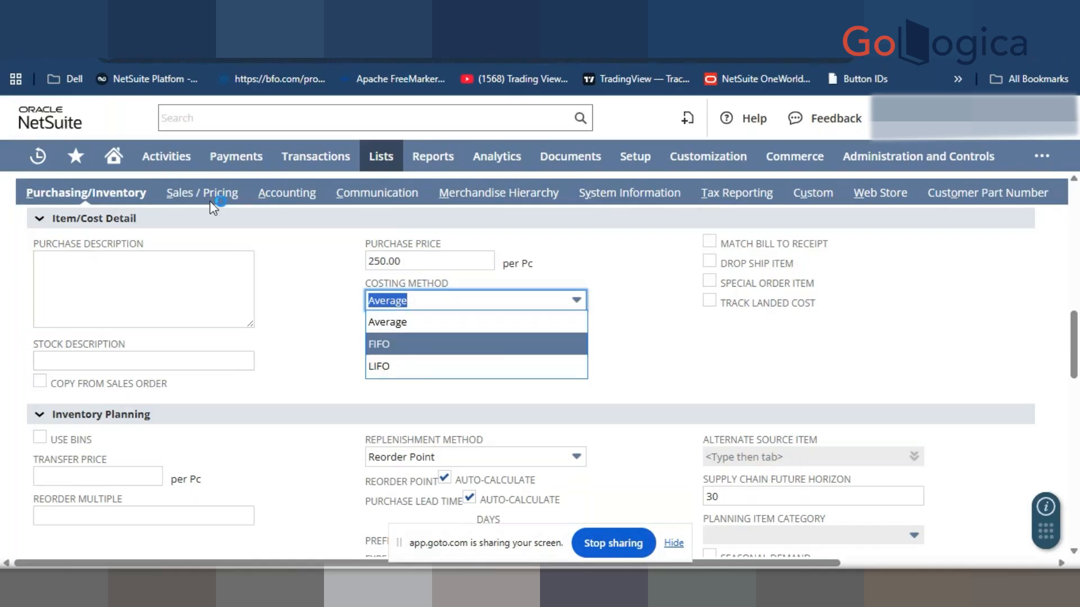
pyautogui.click(190, 197)
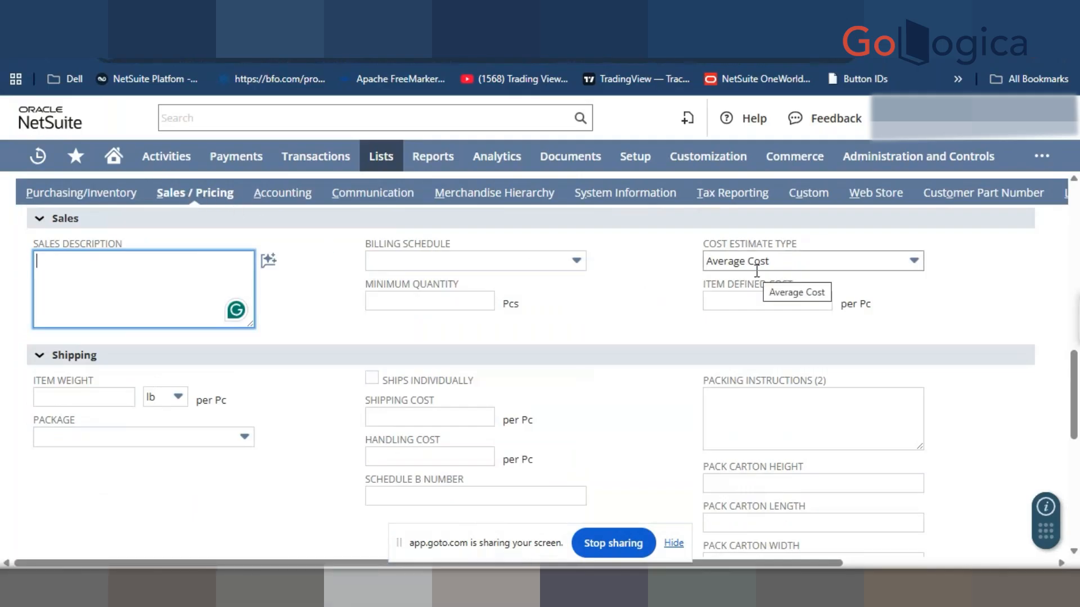
pyautogui.click(84, 196)
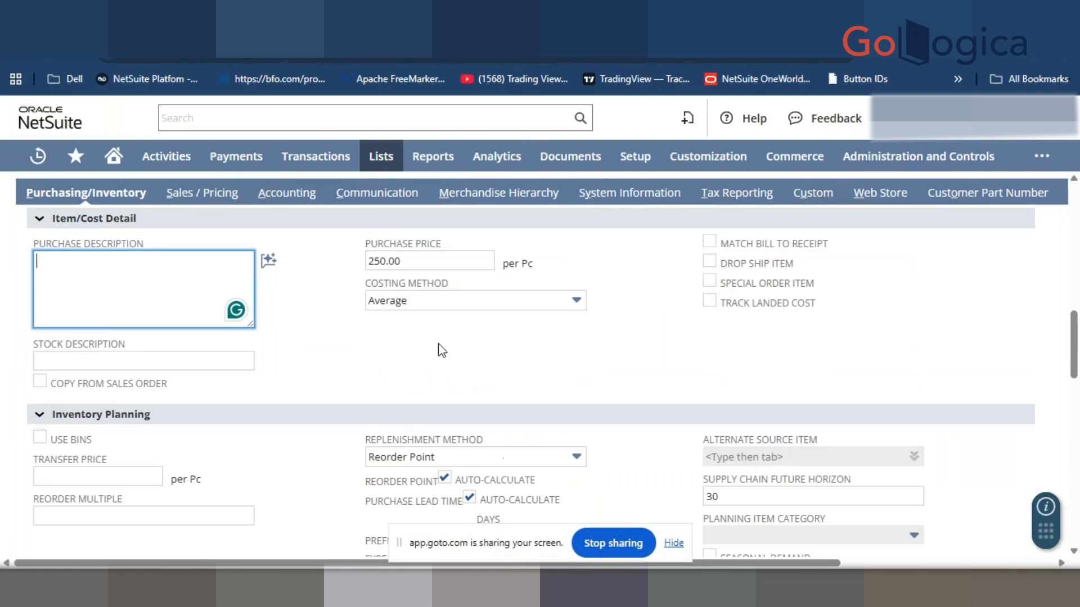
pyautogui.click(441, 350)
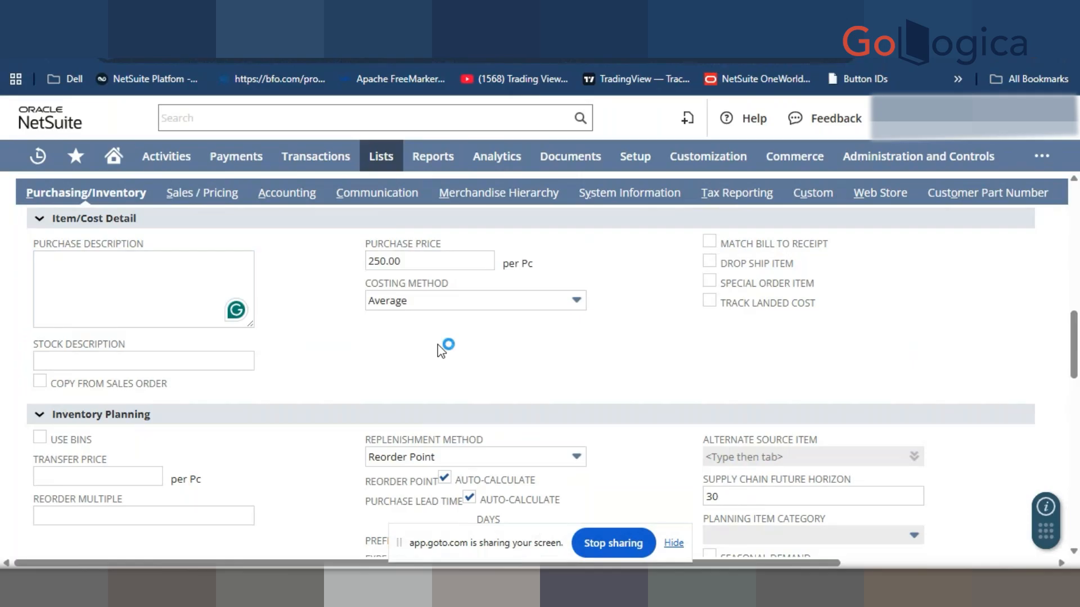
pyautogui.click(448, 297)
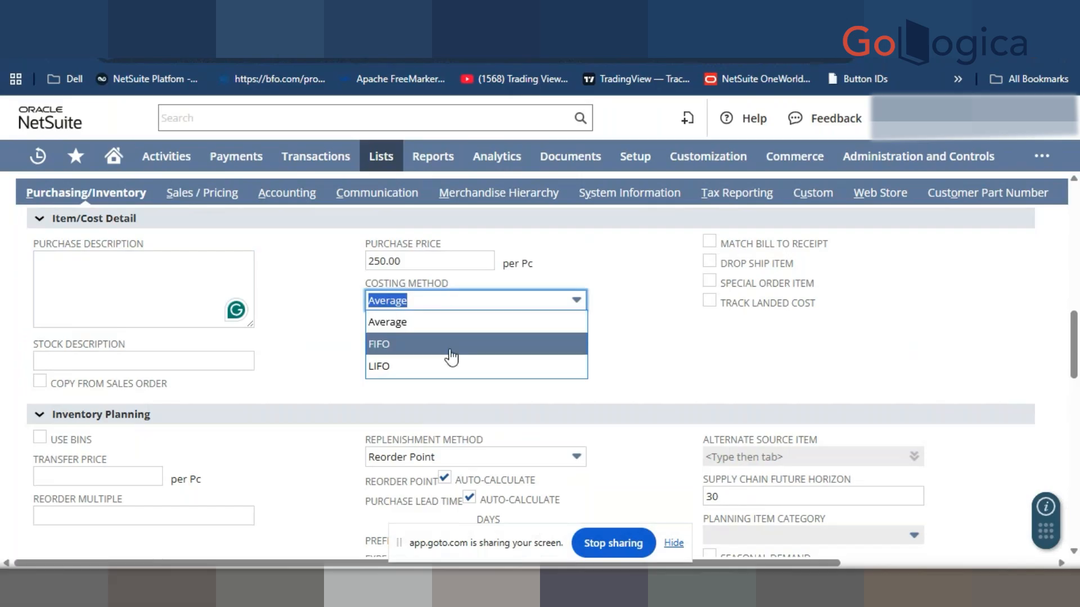
pyautogui.click(627, 321)
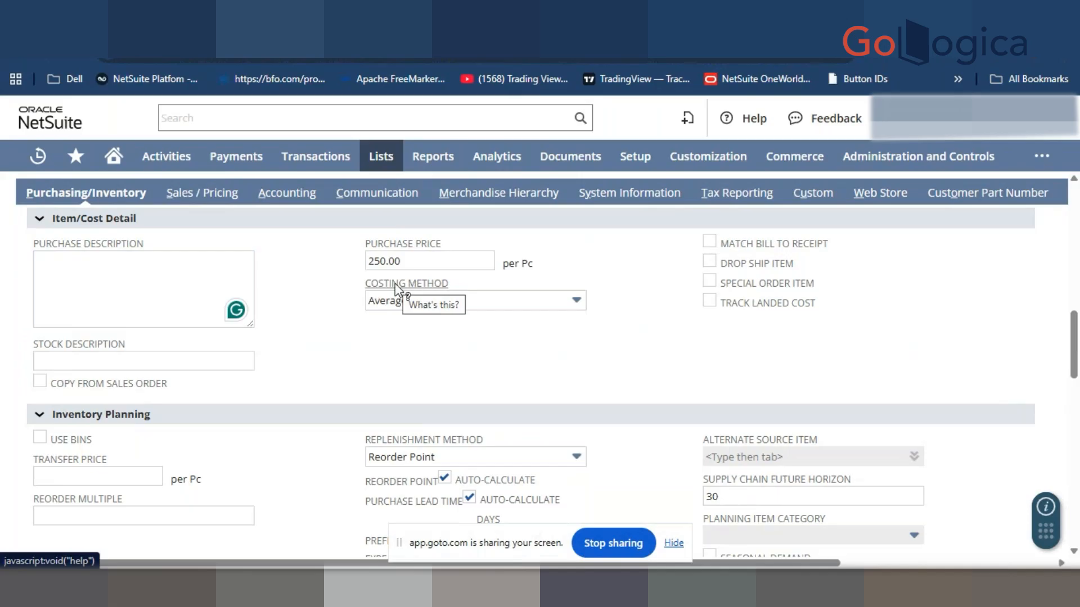
# Read the field help and field ID for the costing method and review its choices again, leaving it on Average
pyautogui.click(395, 284)
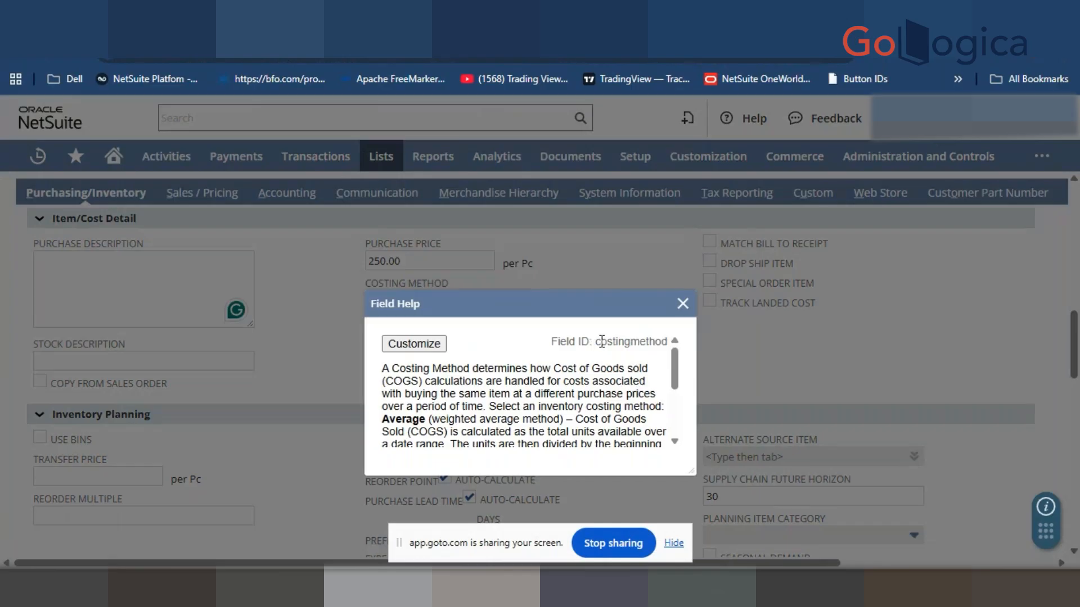
pyautogui.moveTo(596, 341); pyautogui.dragTo(678, 338)
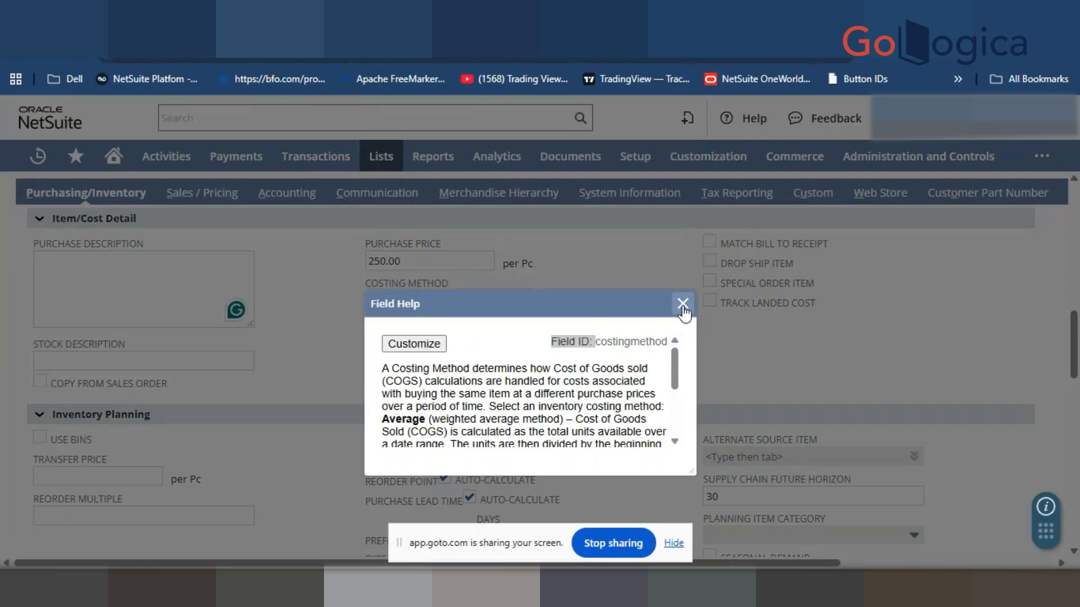
pyautogui.click(683, 304)
pyautogui.click(445, 300)
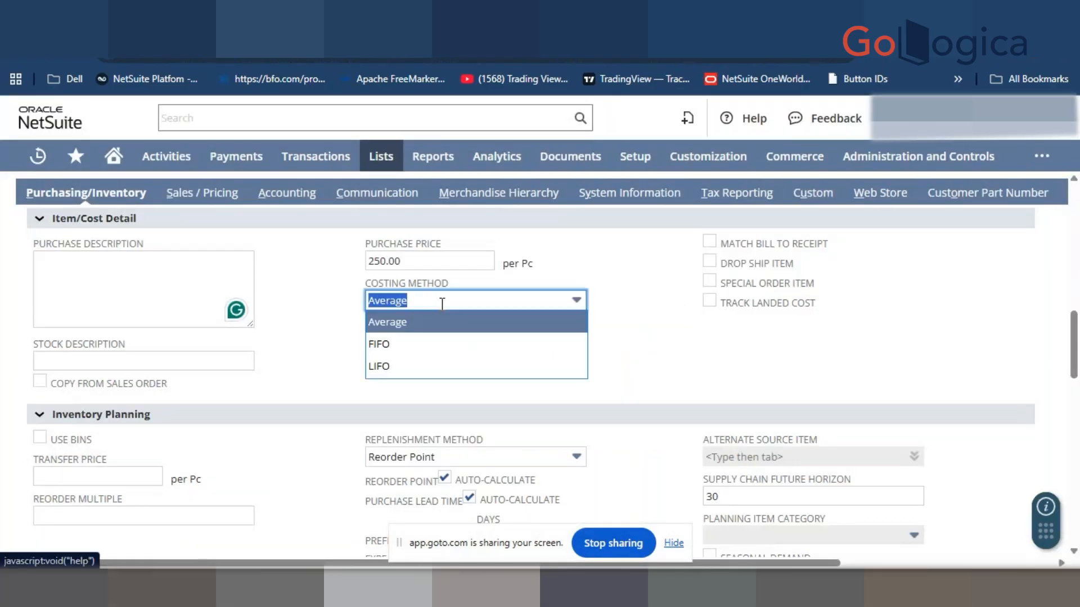
pyautogui.click(617, 346)
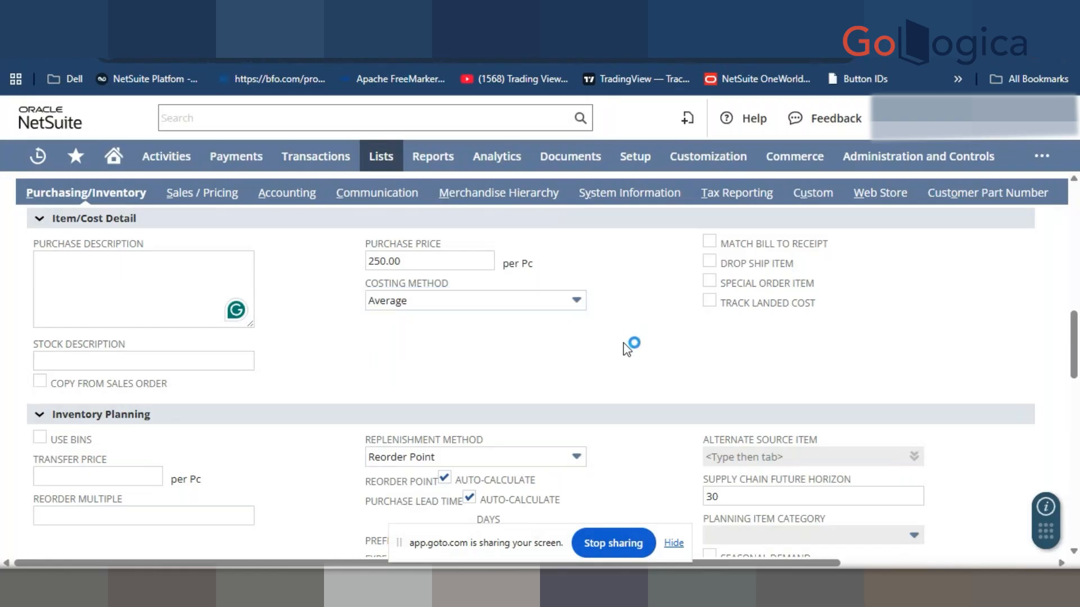
# Examine the Inventory Planning, Manufacturer and Vendor Bill Matching sections and the stock settings listed for each location
pyautogui.click(701, 276)
pyautogui.scroll(-4, 709, 319)
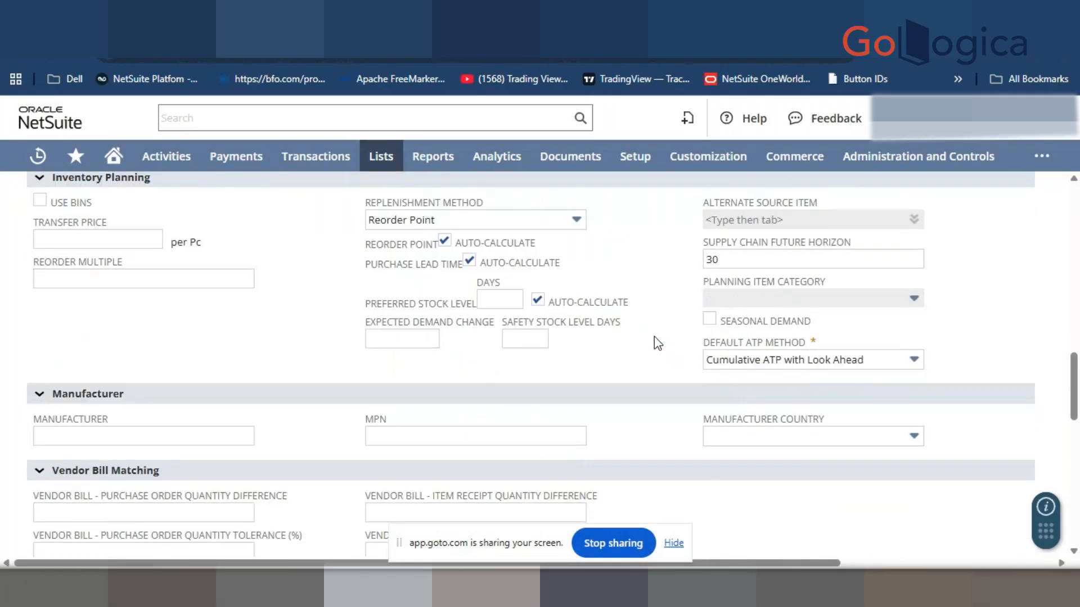
pyautogui.scroll(-1, 654, 337)
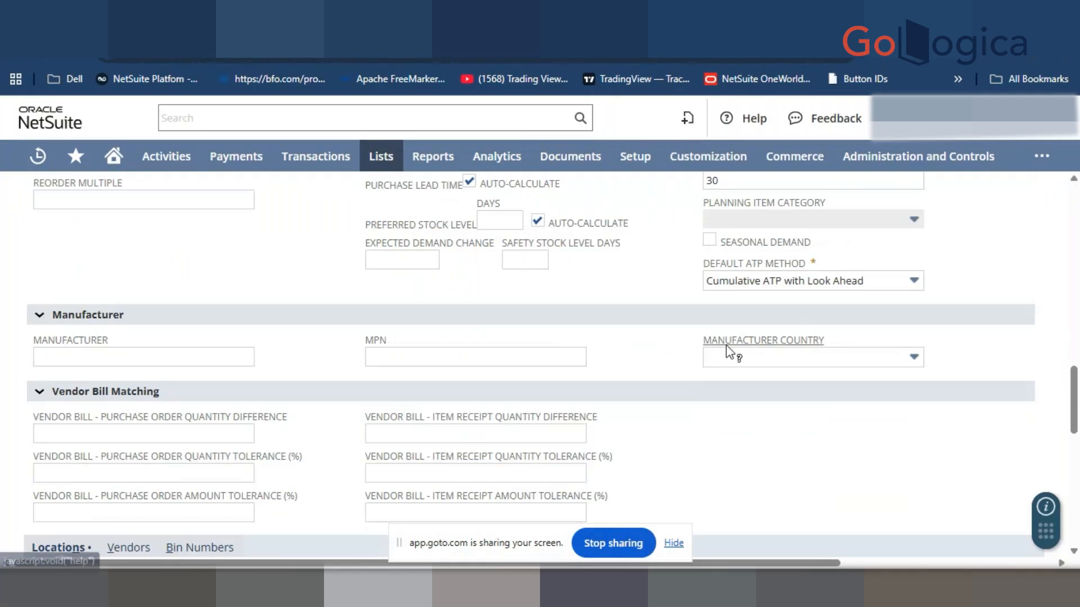
pyautogui.scroll(-2, 729, 352)
pyautogui.scroll(-1, 723, 340)
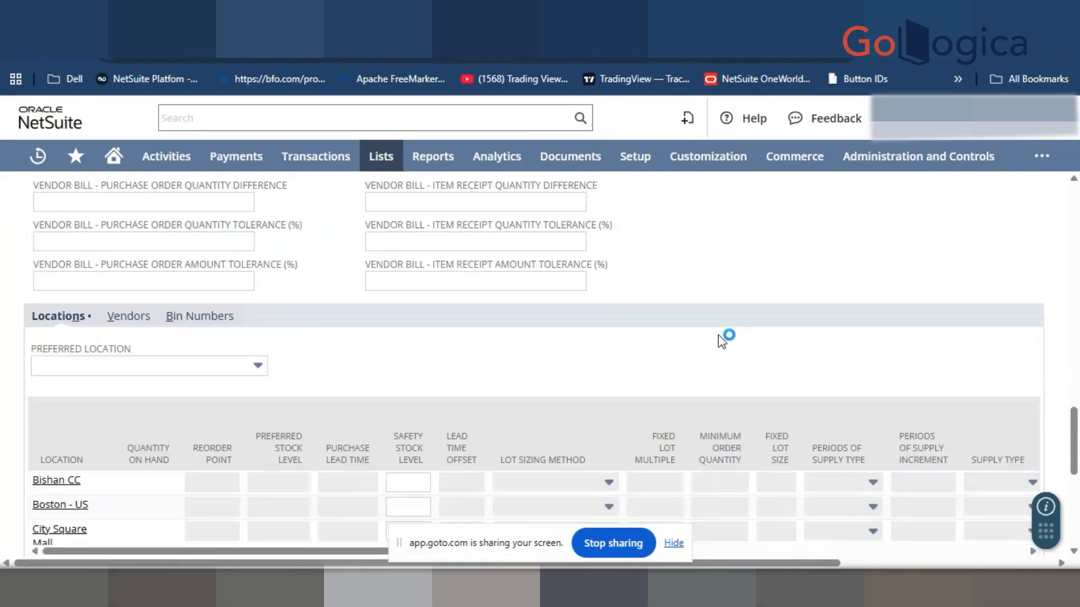
pyautogui.scroll(-1, 284, 339)
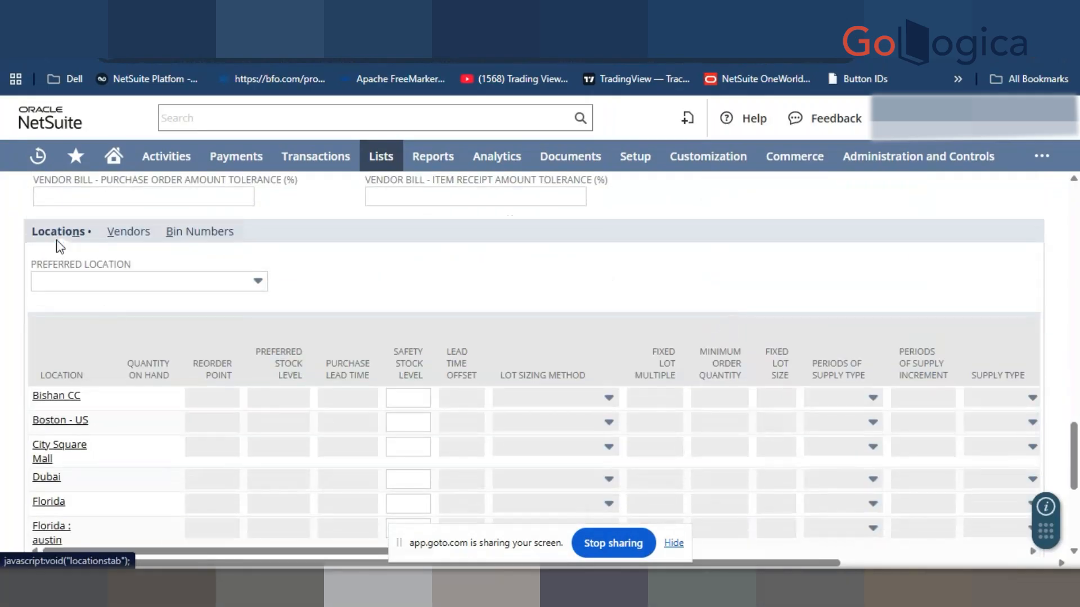
pyautogui.scroll(-2, 100, 373)
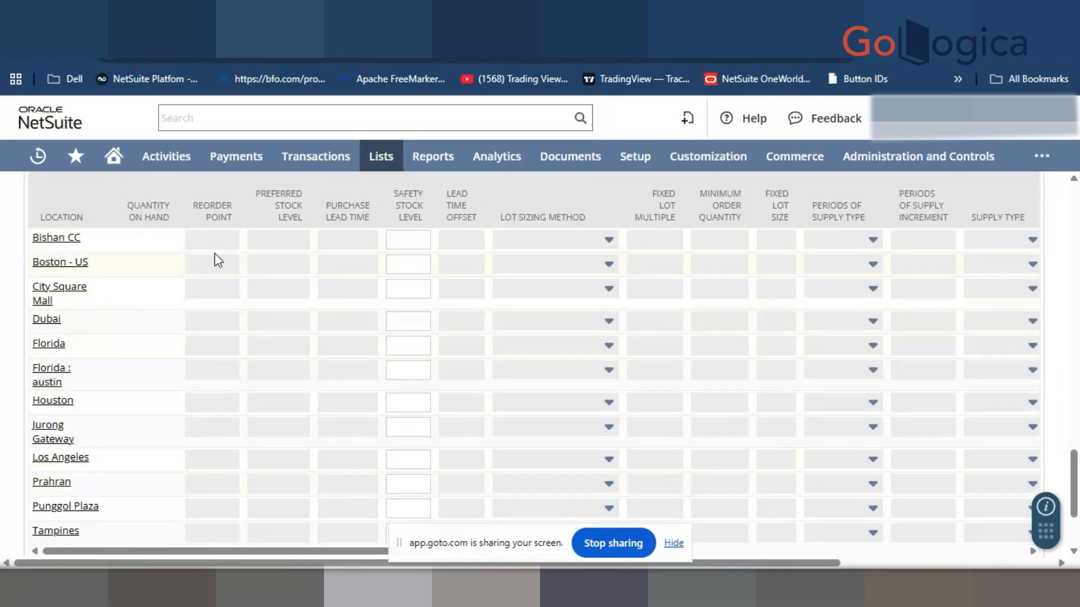
pyautogui.scroll(2, 393, 321)
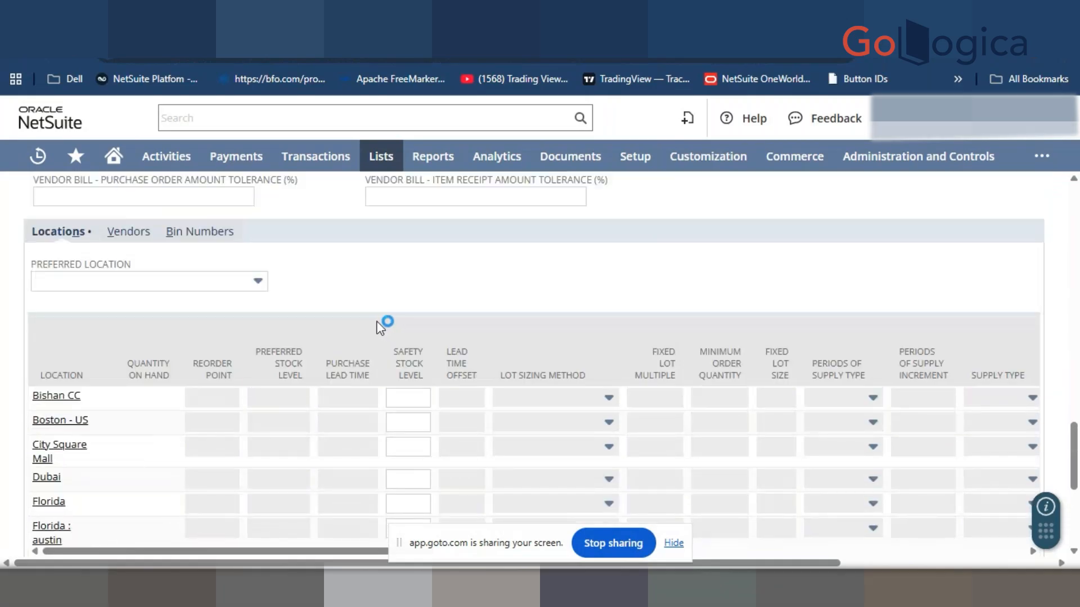
# Examine the preferred location field and the Vendors and Bin Numbers sublists, then return to the Locations sublist
pyautogui.click(125, 279)
pyautogui.click(197, 258)
pyautogui.click(128, 231)
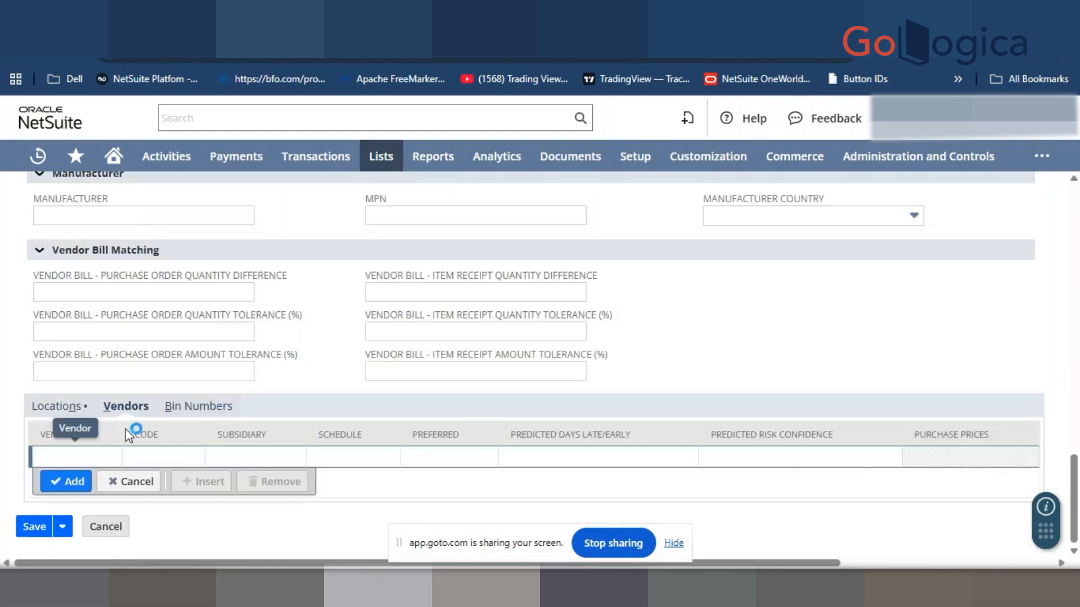
pyautogui.click(188, 407)
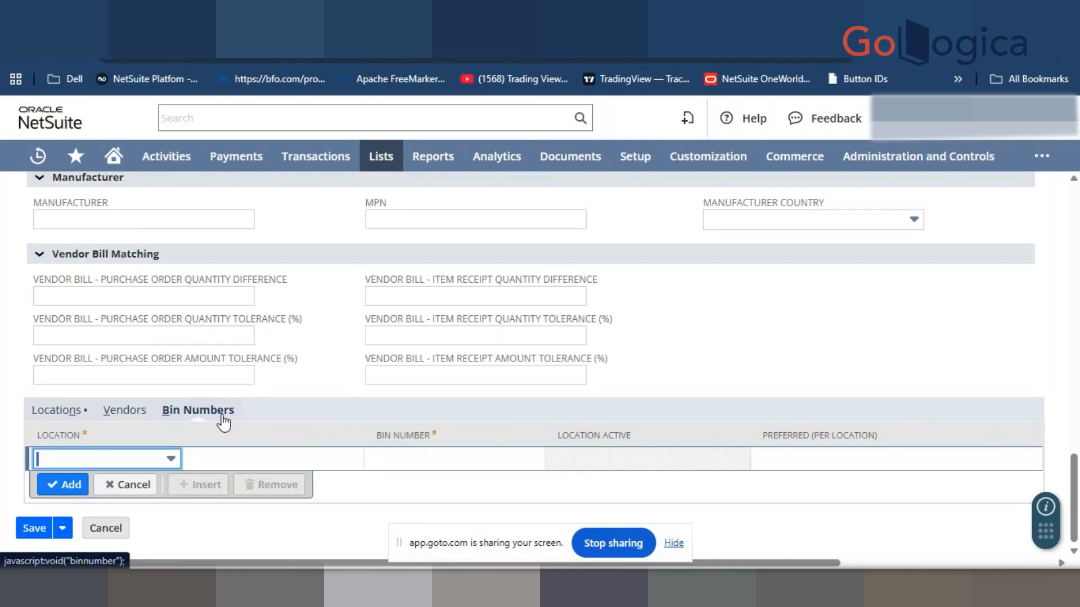
pyautogui.click(53, 414)
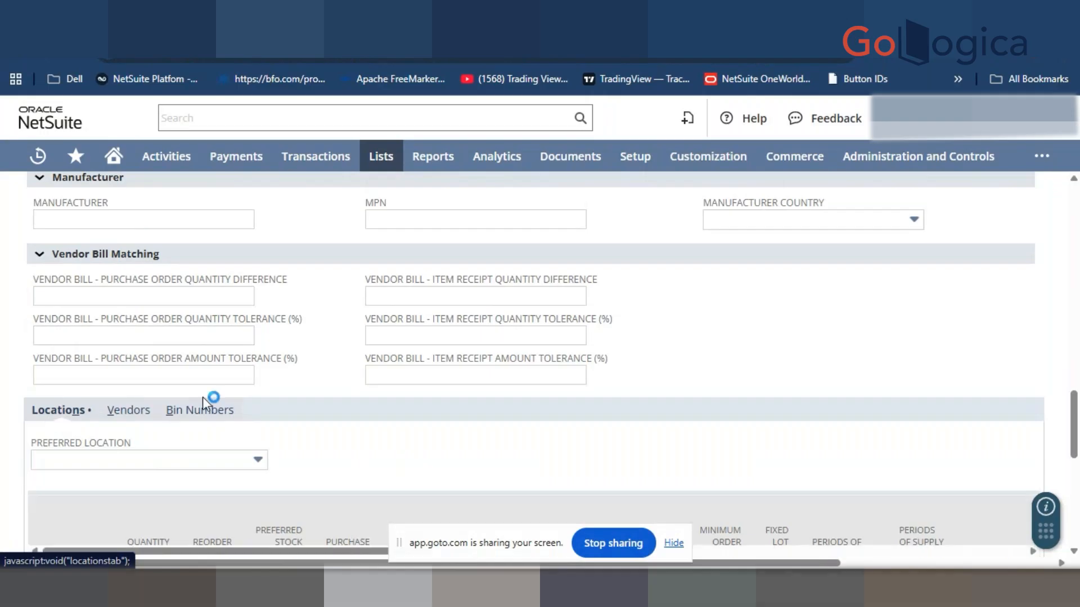
# Examine the item's sales settings, including the sales description, billing schedule choices, cost estimate type and item defined cost
pyautogui.scroll(12, 355, 400)
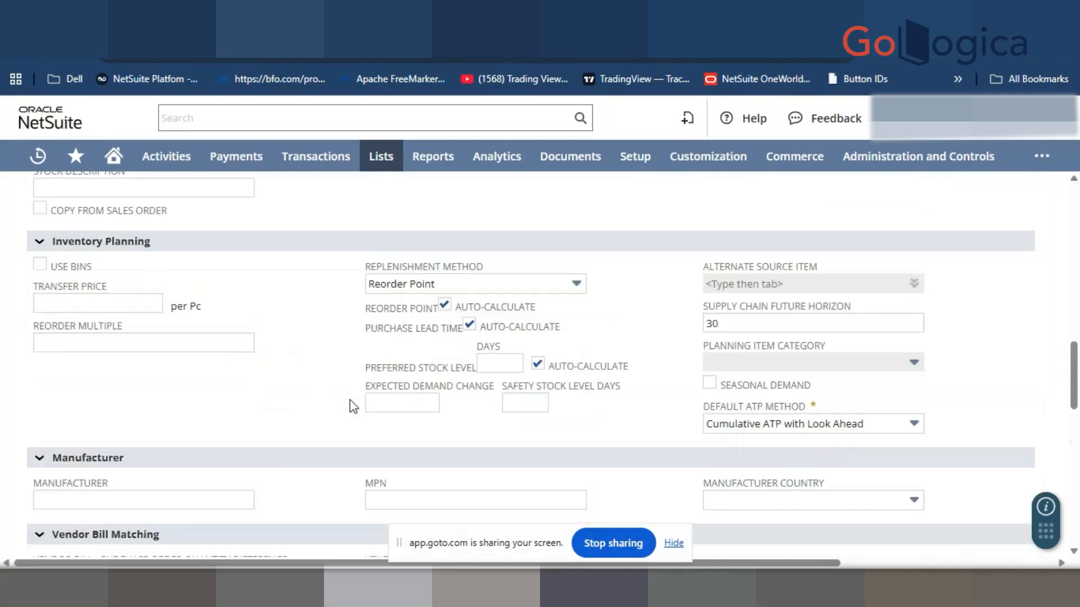
pyautogui.scroll(1, 293, 395)
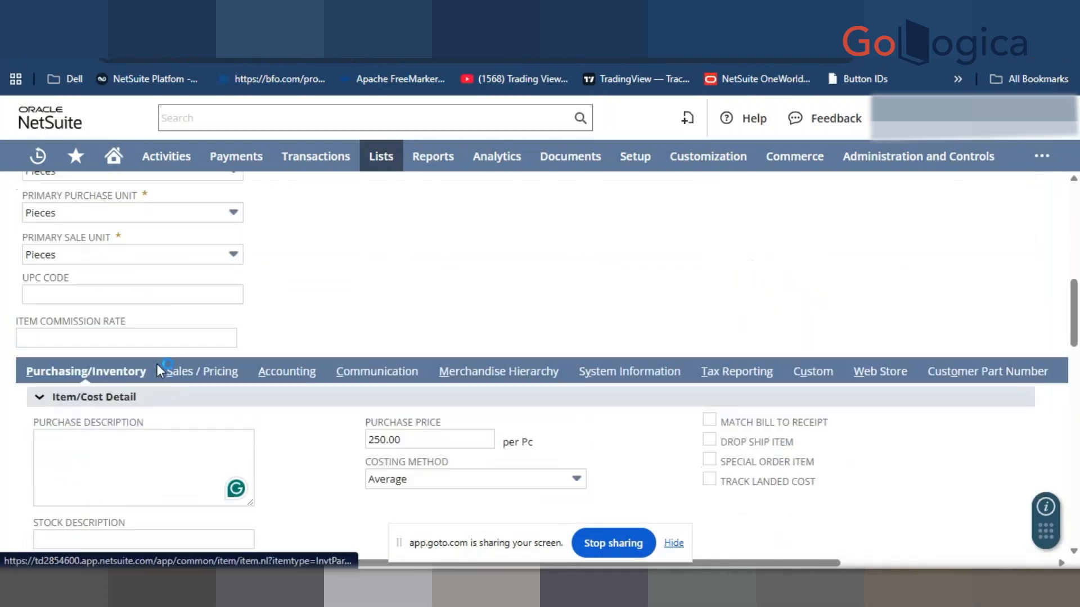
pyautogui.click(202, 373)
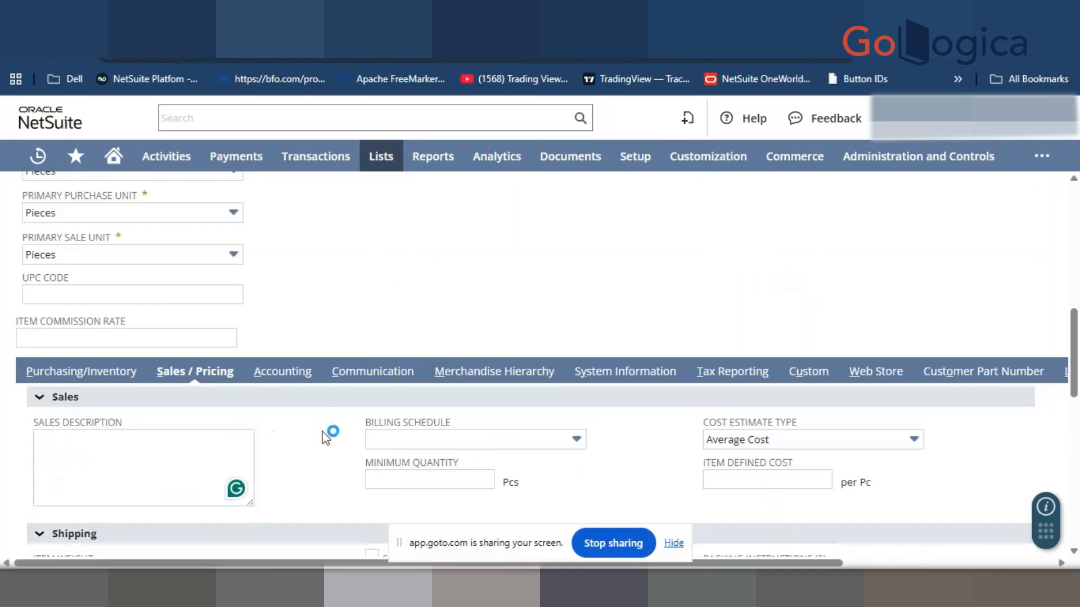
pyautogui.scroll(-1, 309, 438)
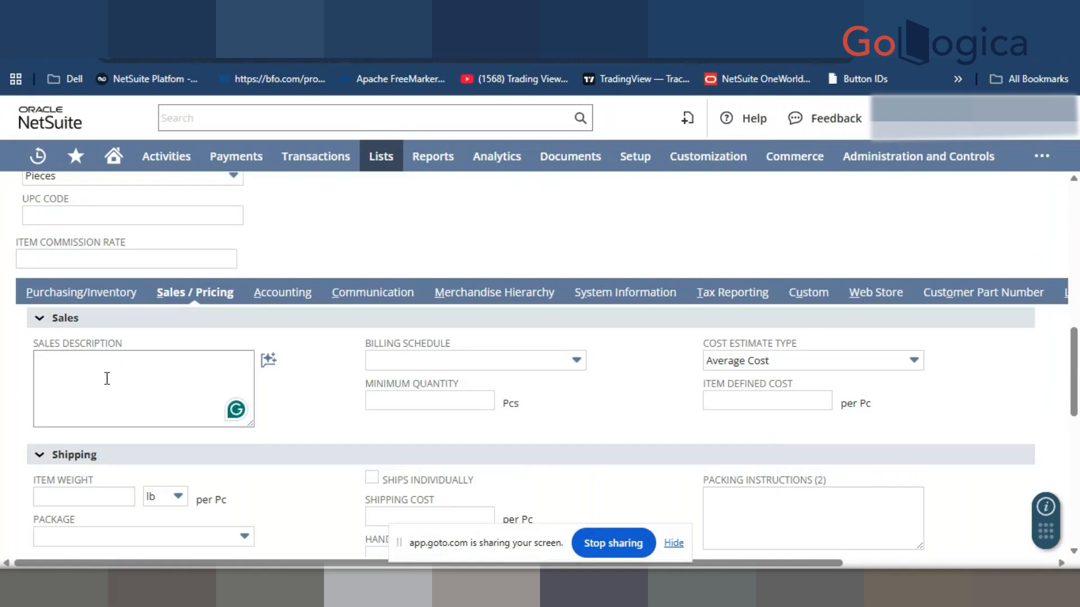
pyautogui.click(401, 363)
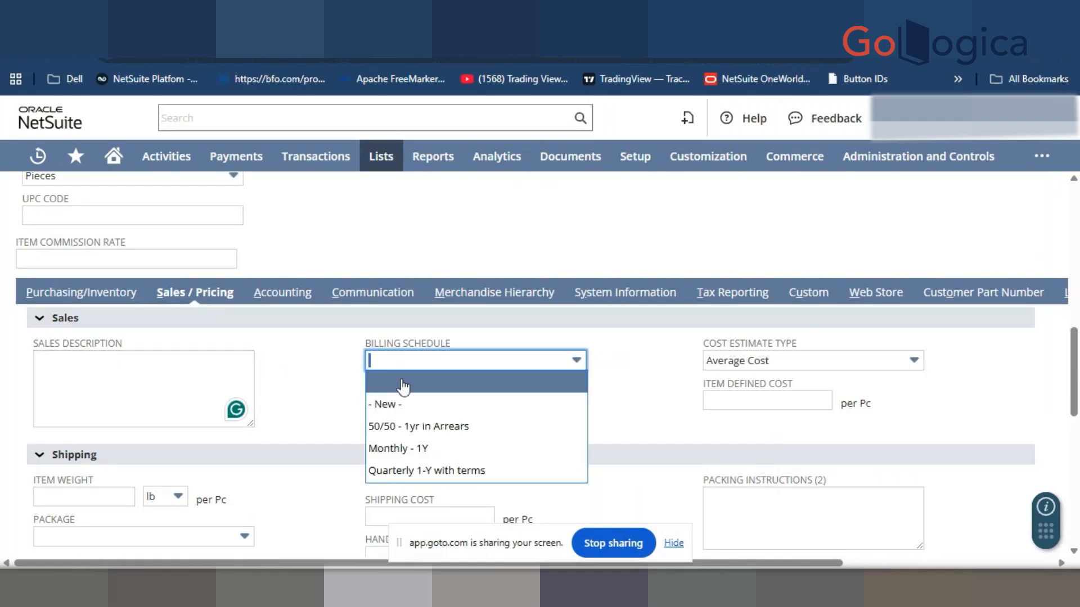
pyautogui.click(313, 403)
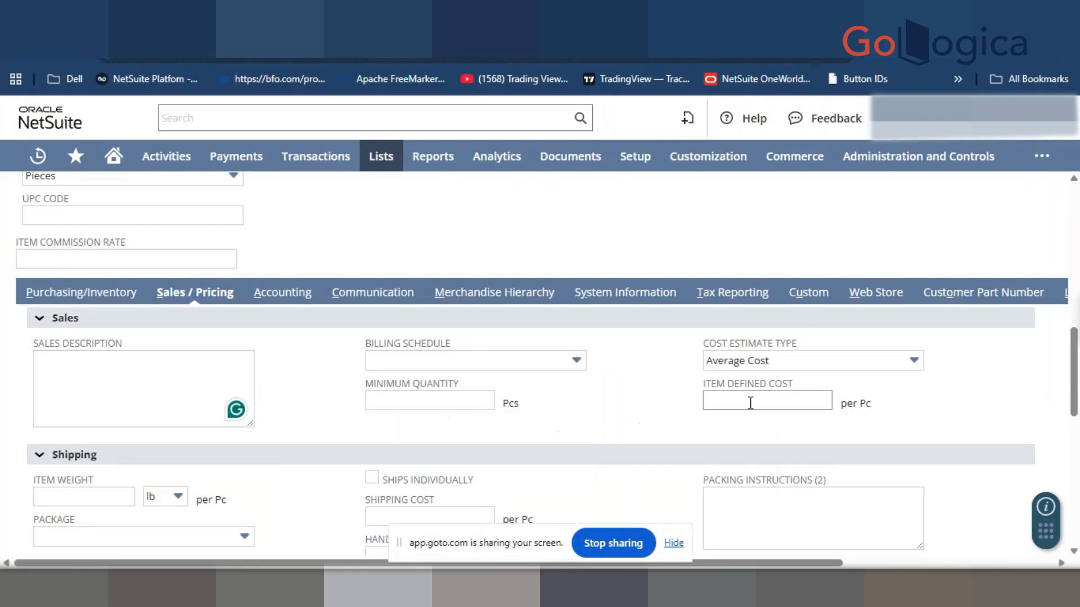
pyautogui.click(727, 402)
# Set the item's US Dollar base price to 500 in the quantity 0 column of the Pricing section
pyautogui.scroll(-4, 787, 400)
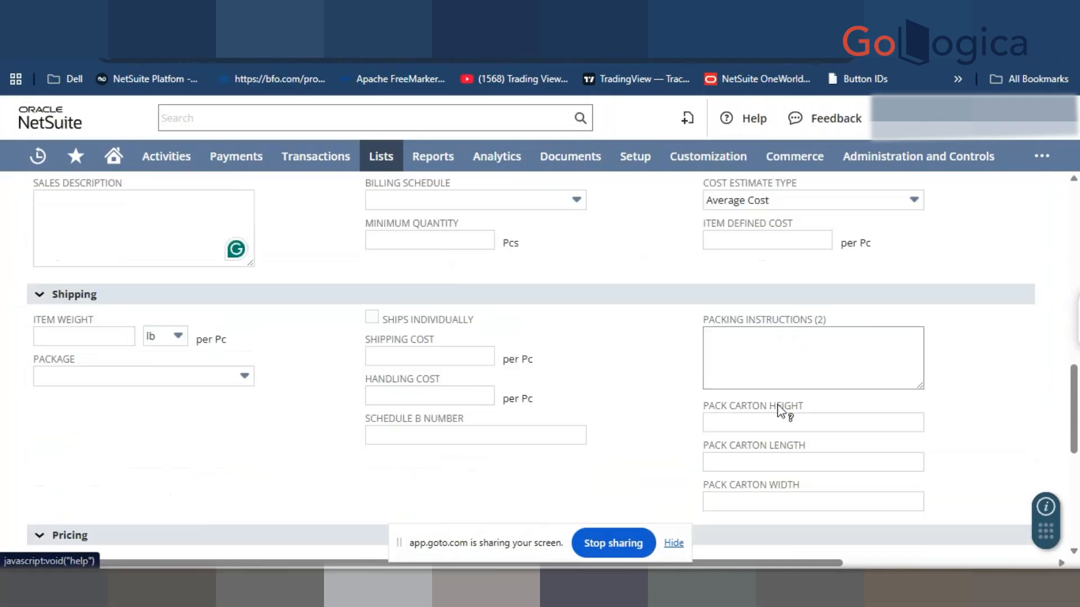
pyautogui.scroll(-3, 558, 341)
pyautogui.scroll(-2, 558, 340)
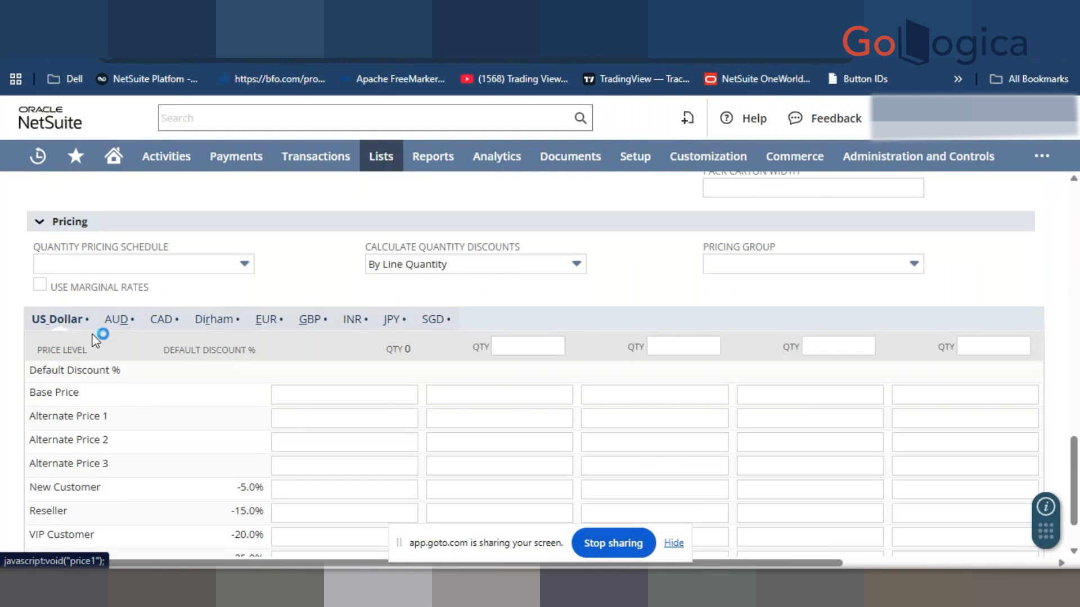
pyautogui.click(404, 395)
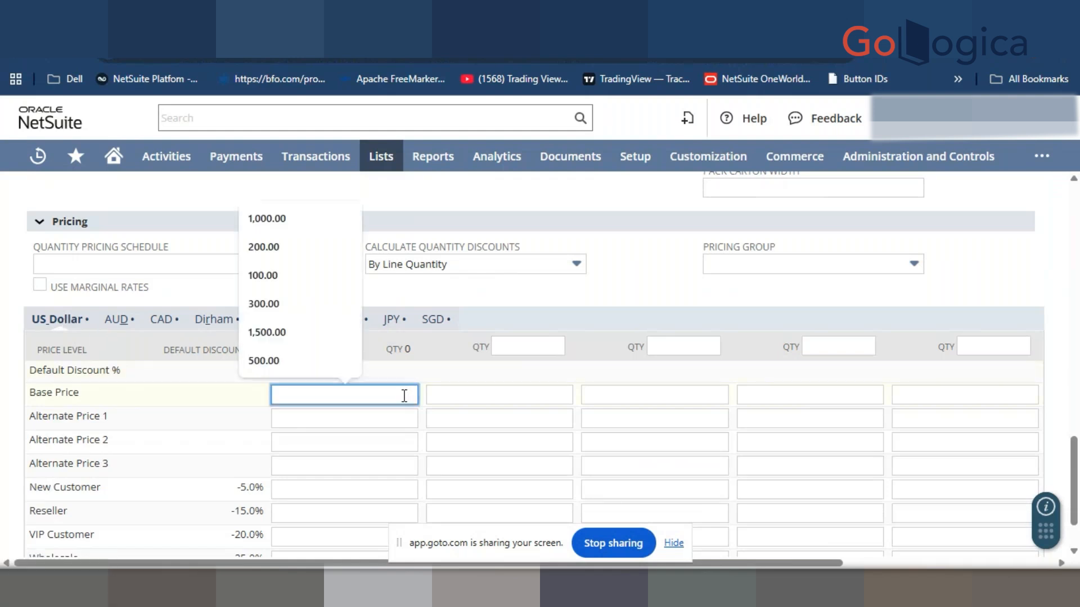
pyautogui.write('500')
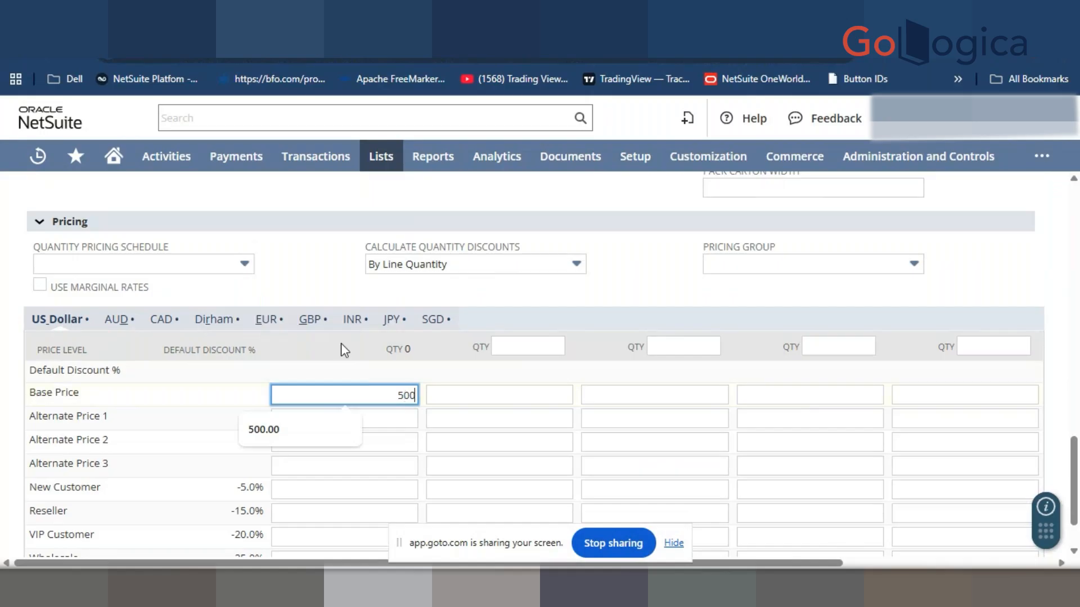
pyautogui.click(289, 271)
pyautogui.scroll(-1, 332, 315)
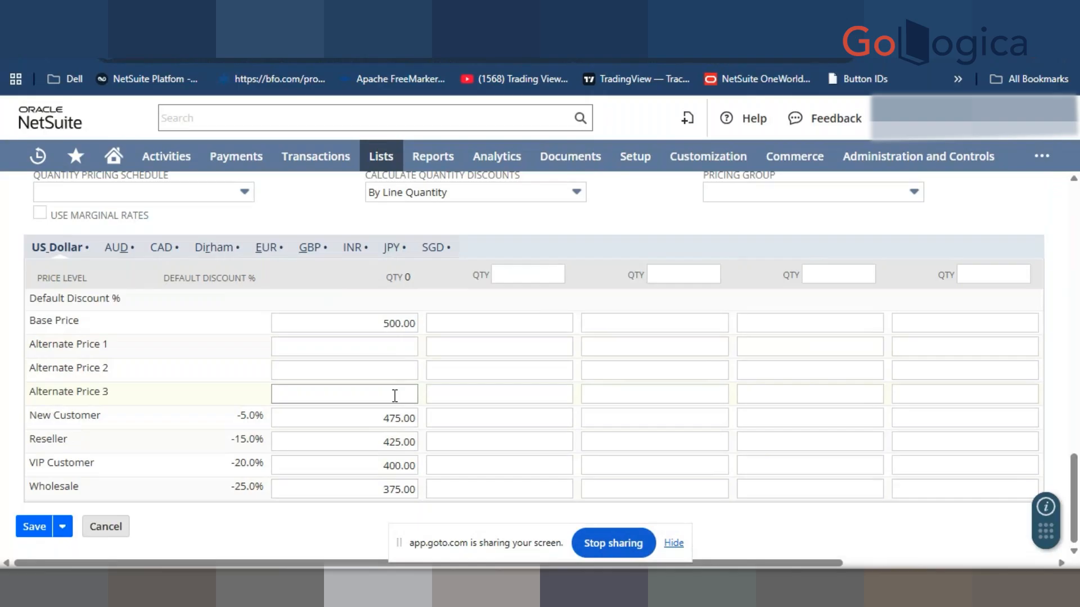
# Add a US Dollar quantity break at 100 with a base price of 490
pyautogui.click(548, 276)
pyautogui.click(556, 307)
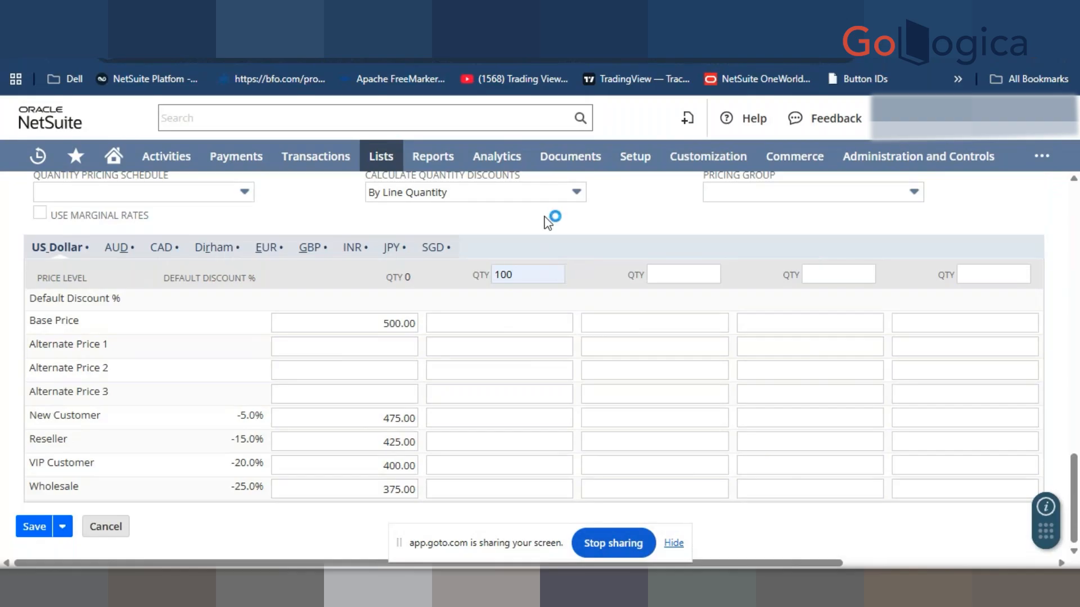
pyautogui.click(545, 324)
pyautogui.click(545, 324)
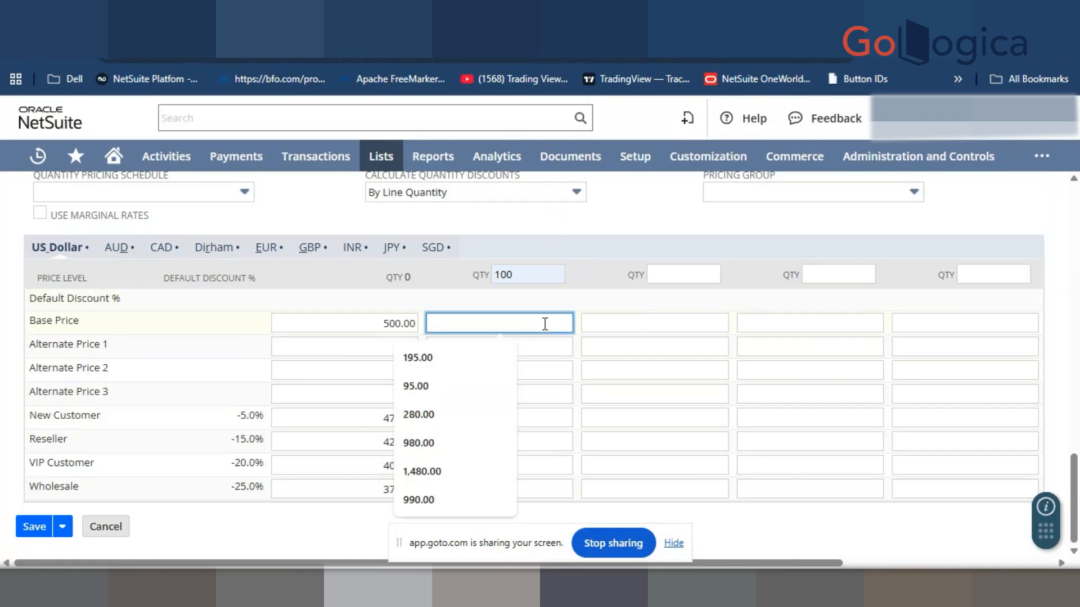
pyautogui.write('490')
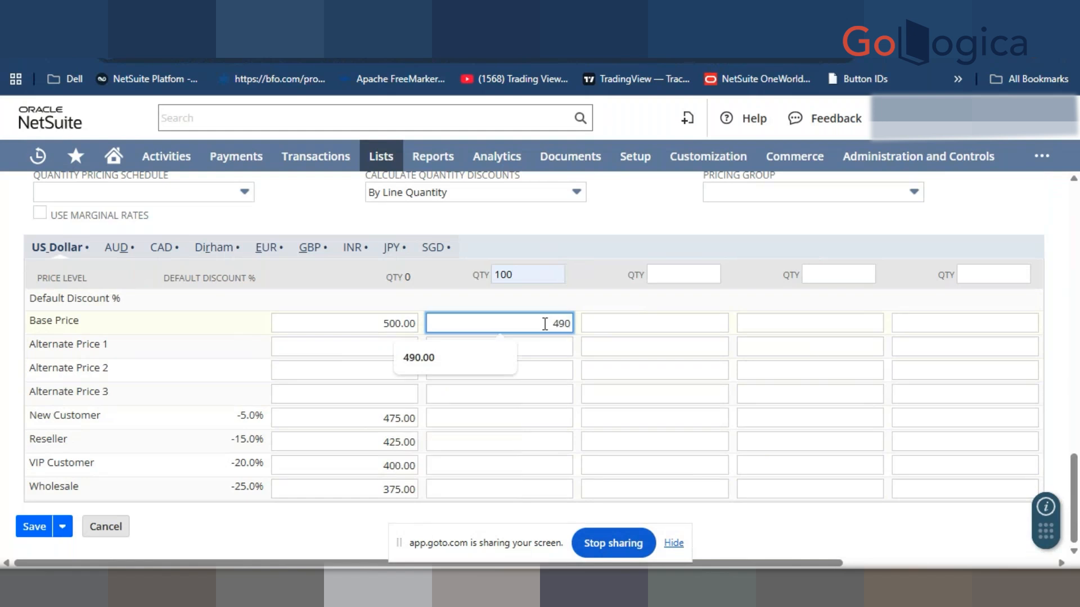
pyautogui.click(552, 233)
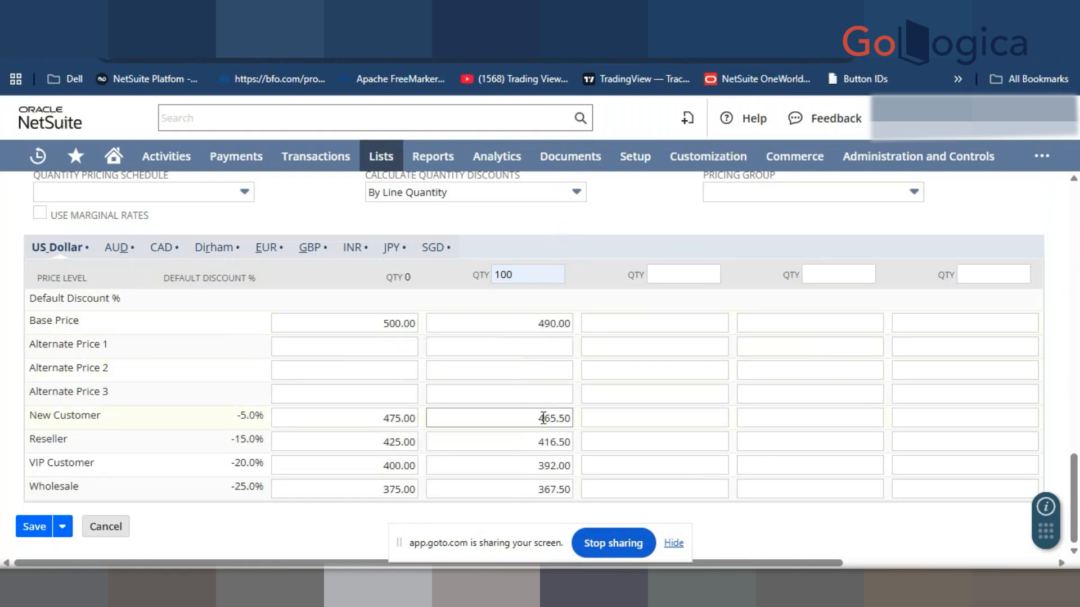
# Add a US Dollar quantity break at 200 with a base price of 475
pyautogui.click(686, 274)
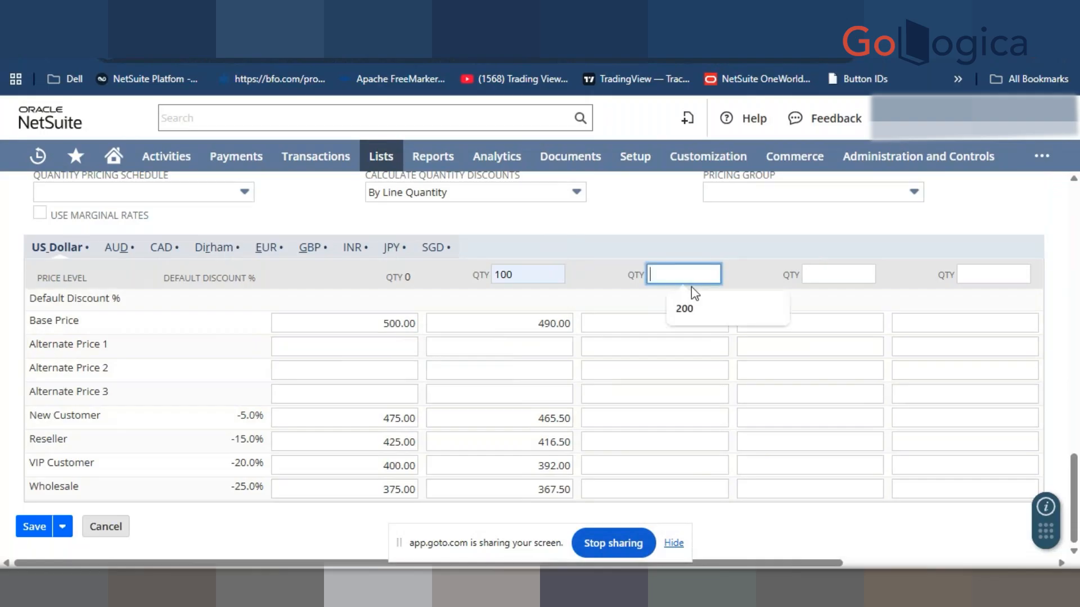
pyautogui.click(697, 308)
pyautogui.click(699, 322)
pyautogui.write('475')
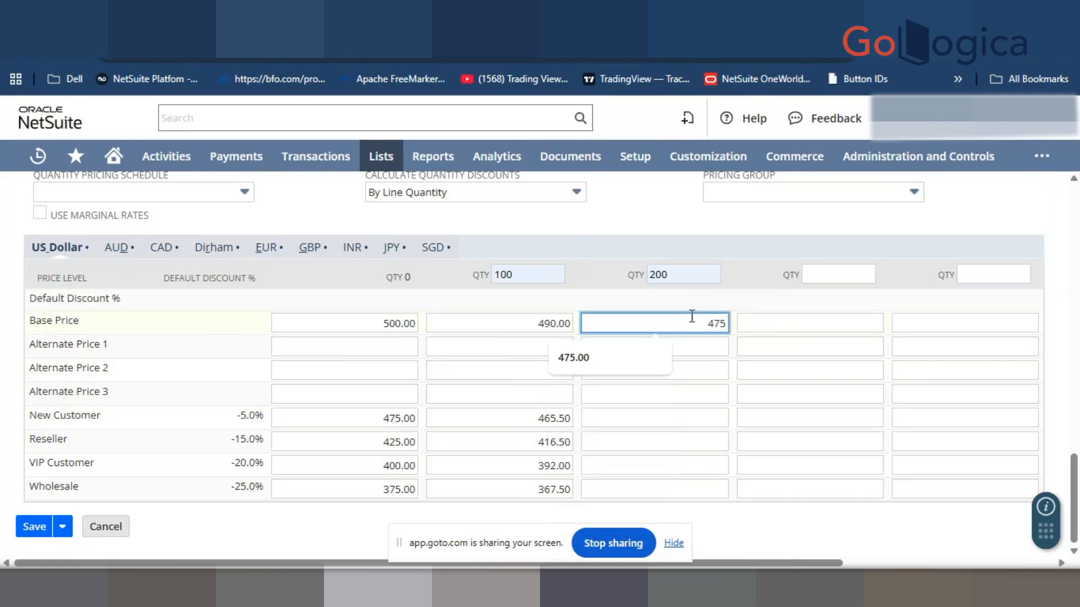
pyautogui.click(643, 223)
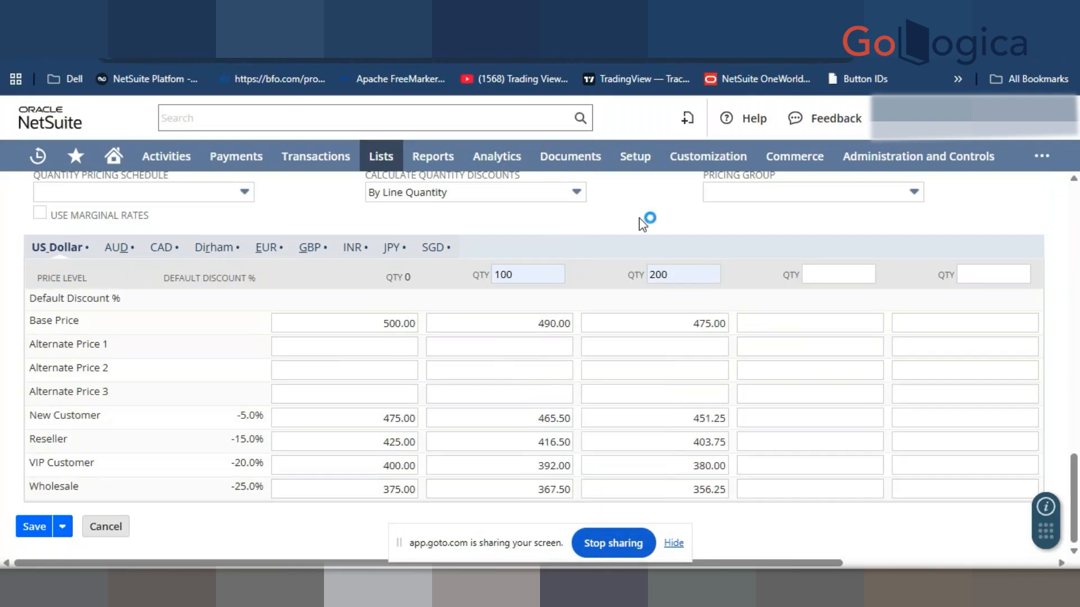
# Examine the AUD and CAD price grids, then return to the US Dollar pricing and review its quantity breaks
pyautogui.click(118, 253)
pyautogui.click(161, 253)
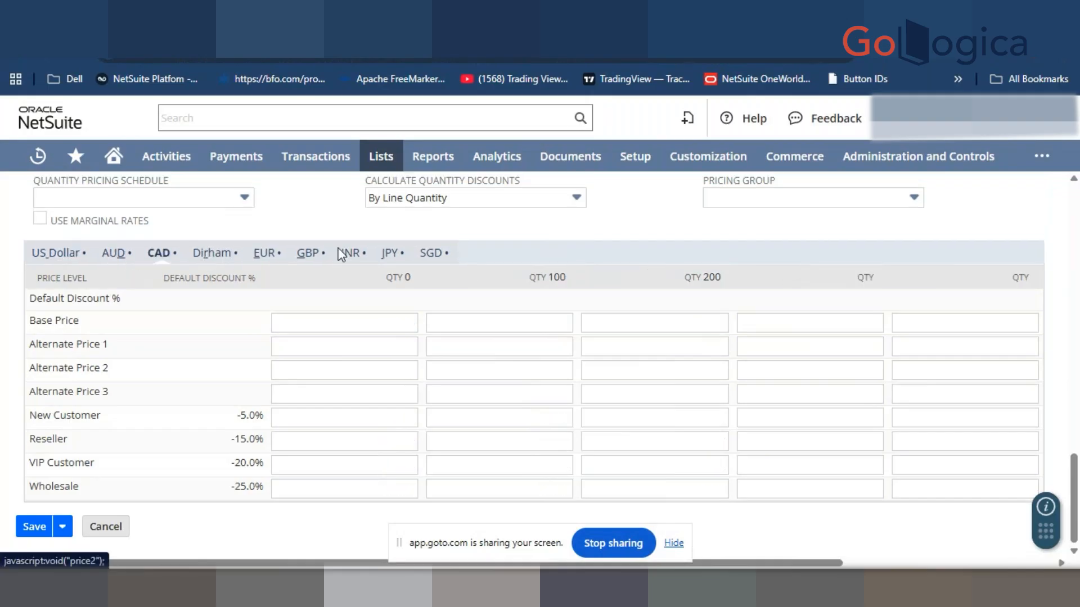
pyautogui.click(64, 258)
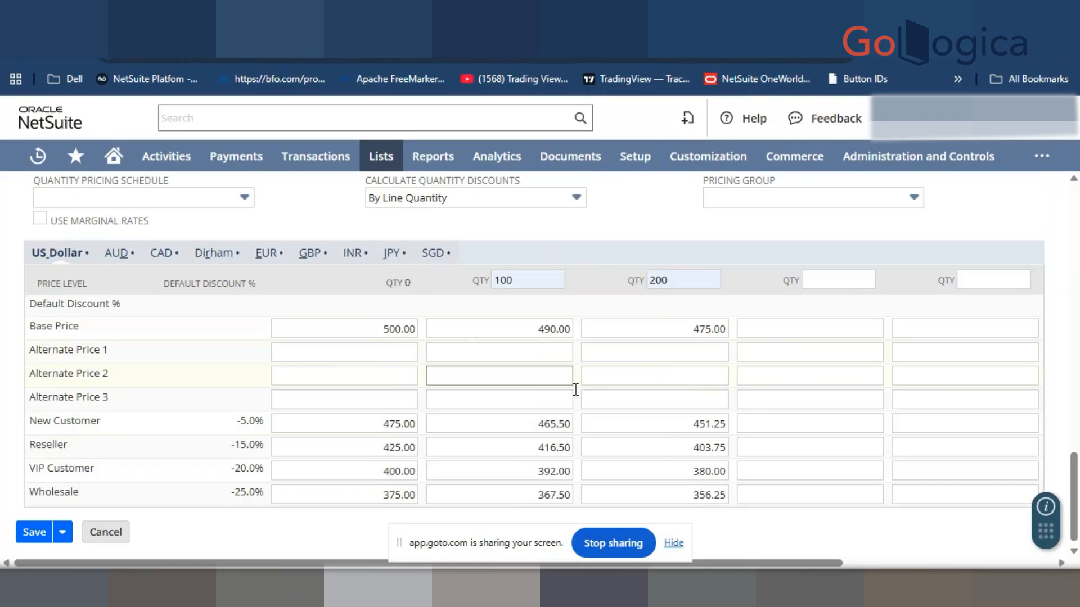
pyautogui.scroll(3, 509, 396)
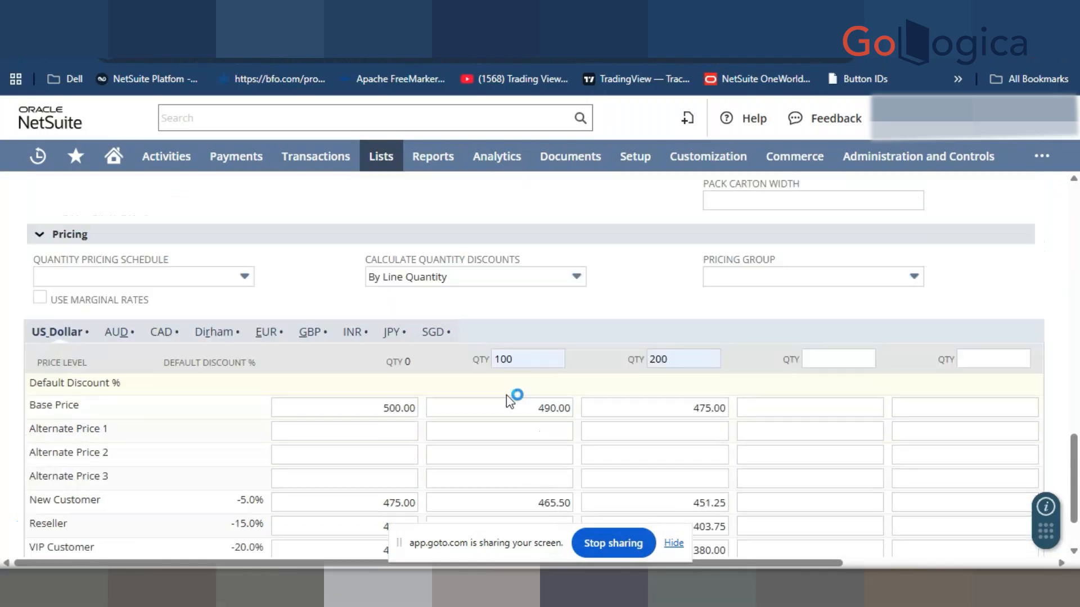
pyautogui.scroll(-3, 504, 393)
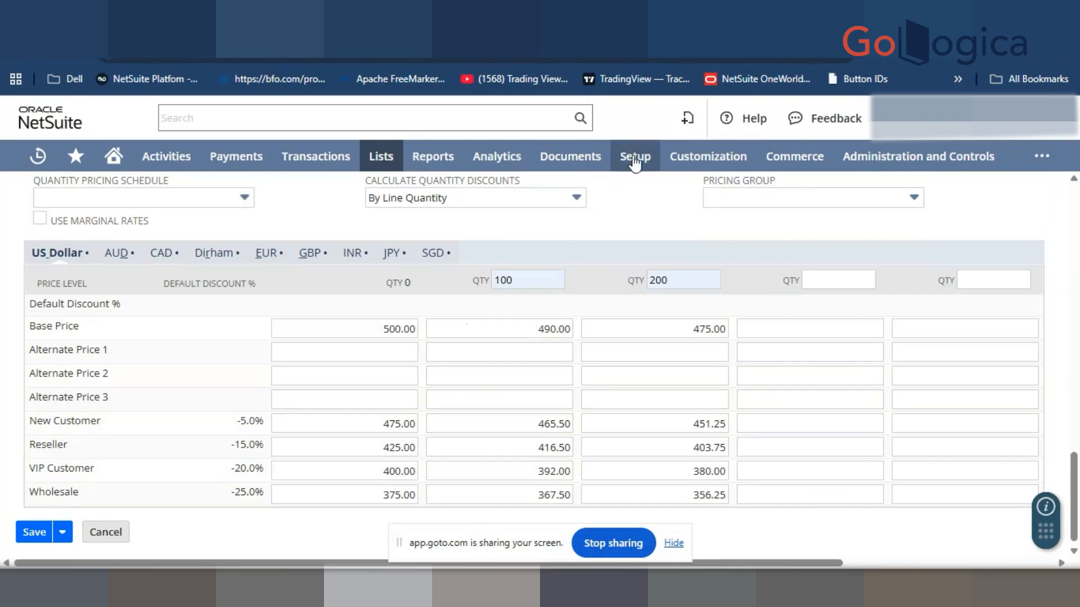
pyautogui.moveTo(636, 163)
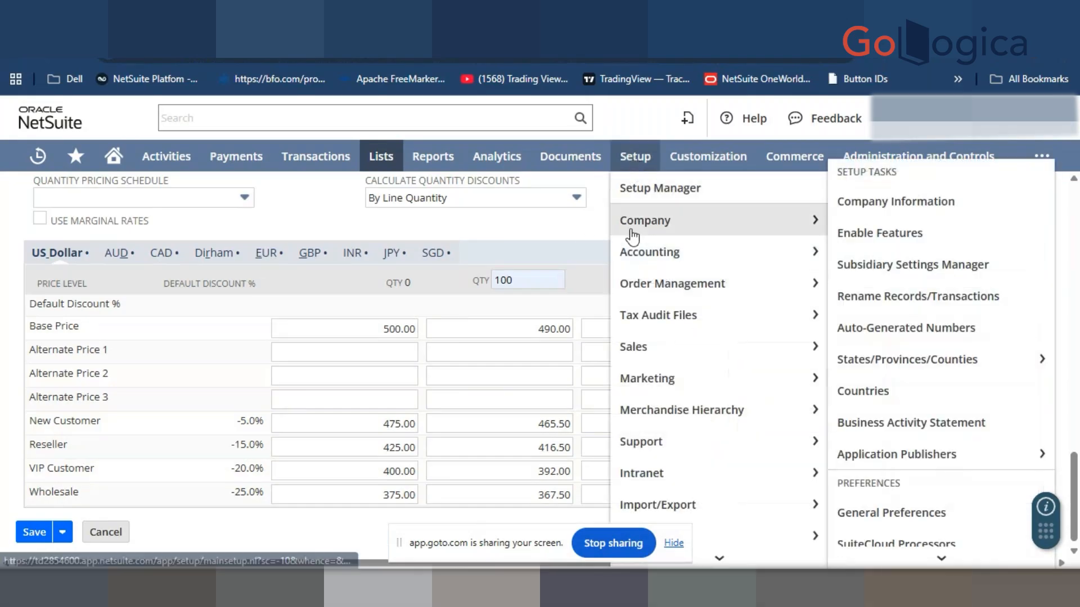
pyautogui.moveTo(634, 249)
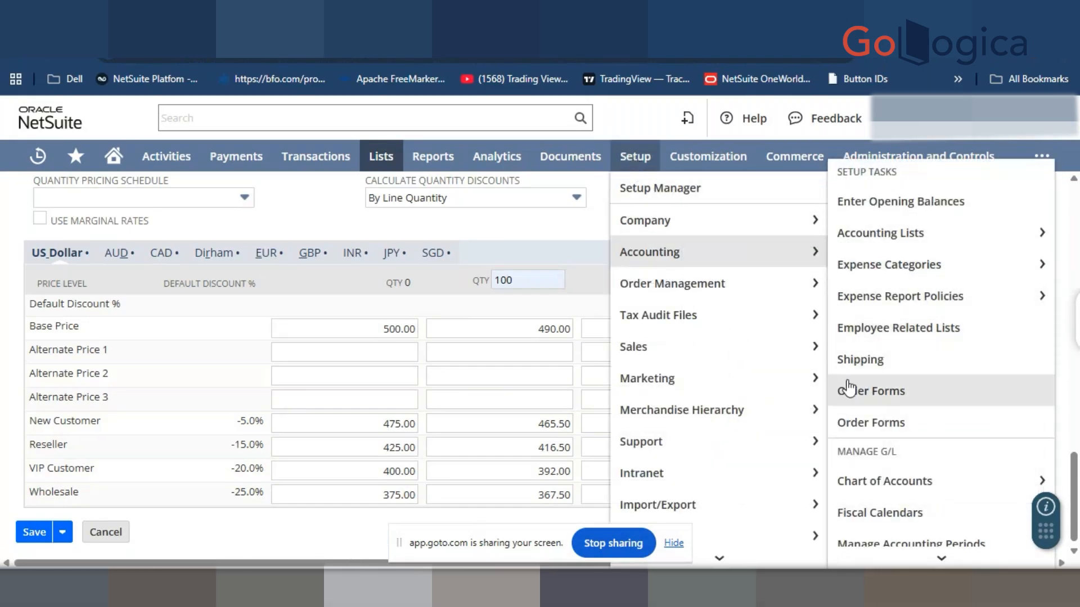
pyautogui.scroll(-4, 839, 371)
pyautogui.scroll(-6, 847, 400)
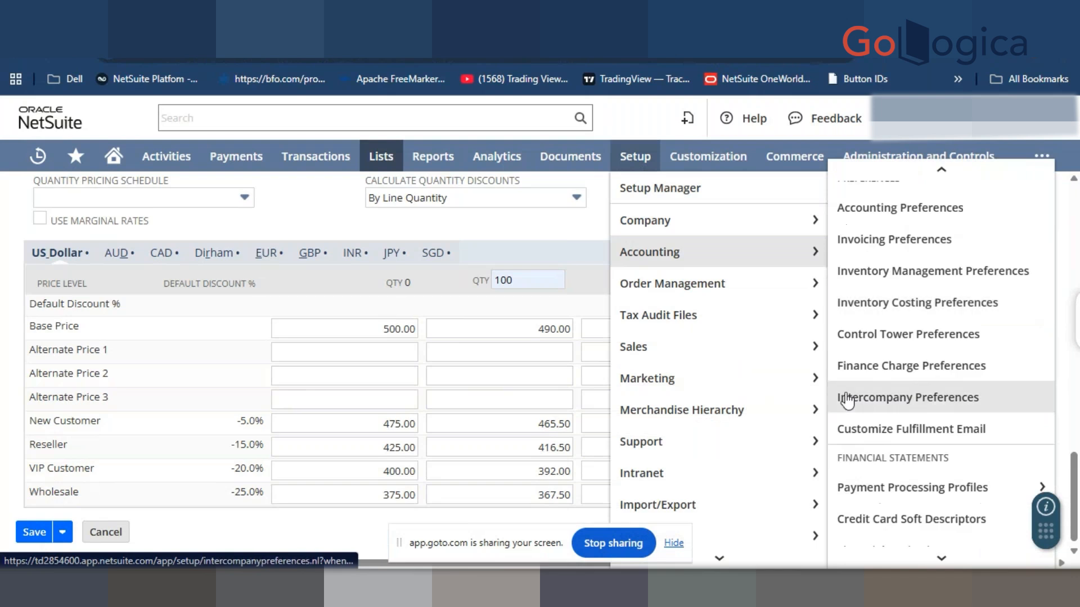
pyautogui.scroll(-3, 847, 400)
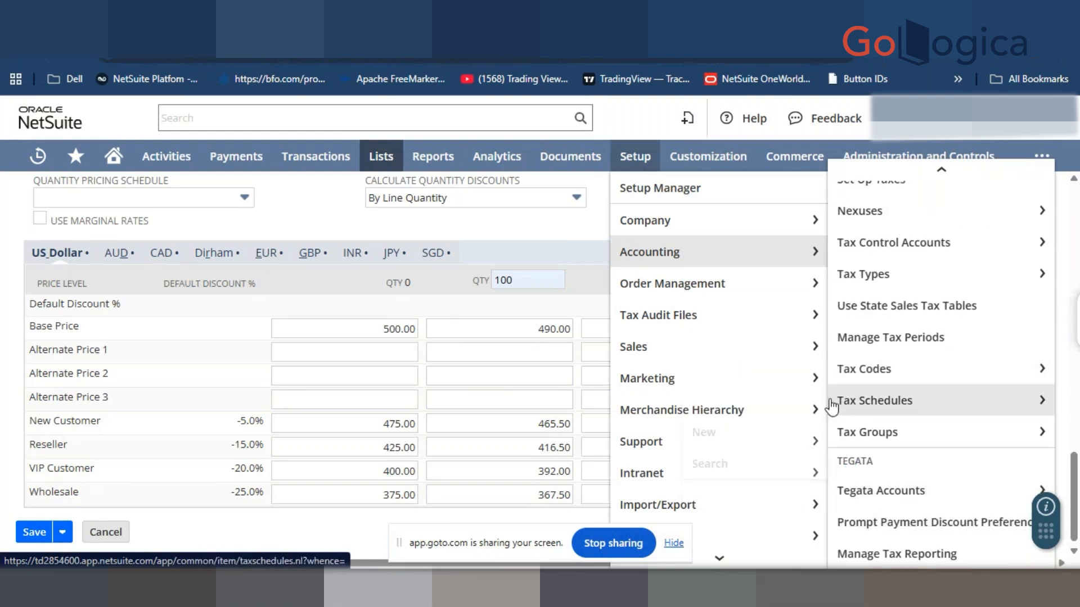
pyautogui.moveTo(731, 296)
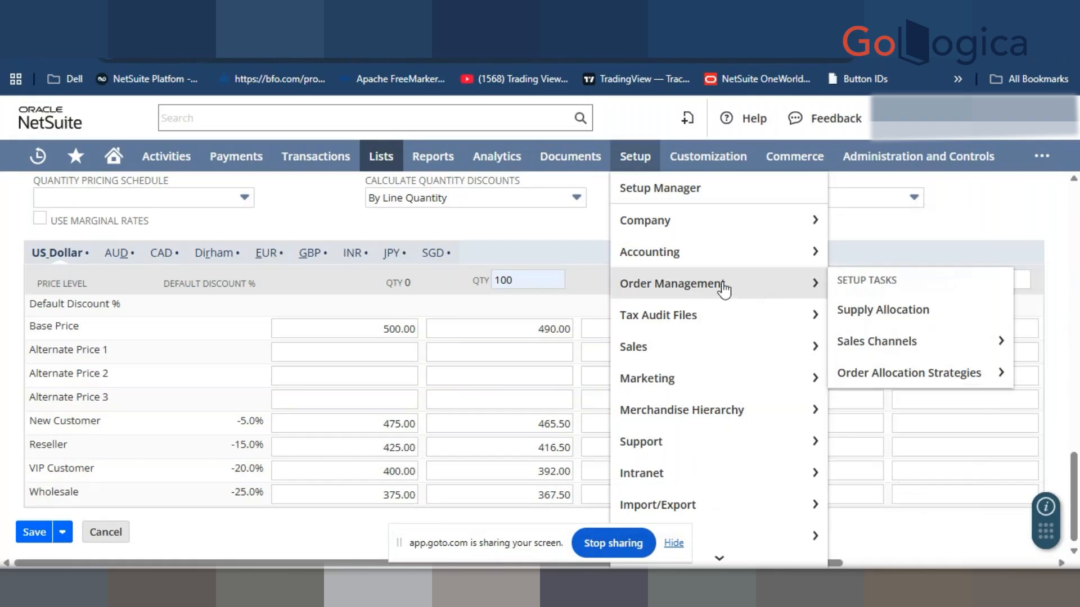
pyautogui.moveTo(720, 360)
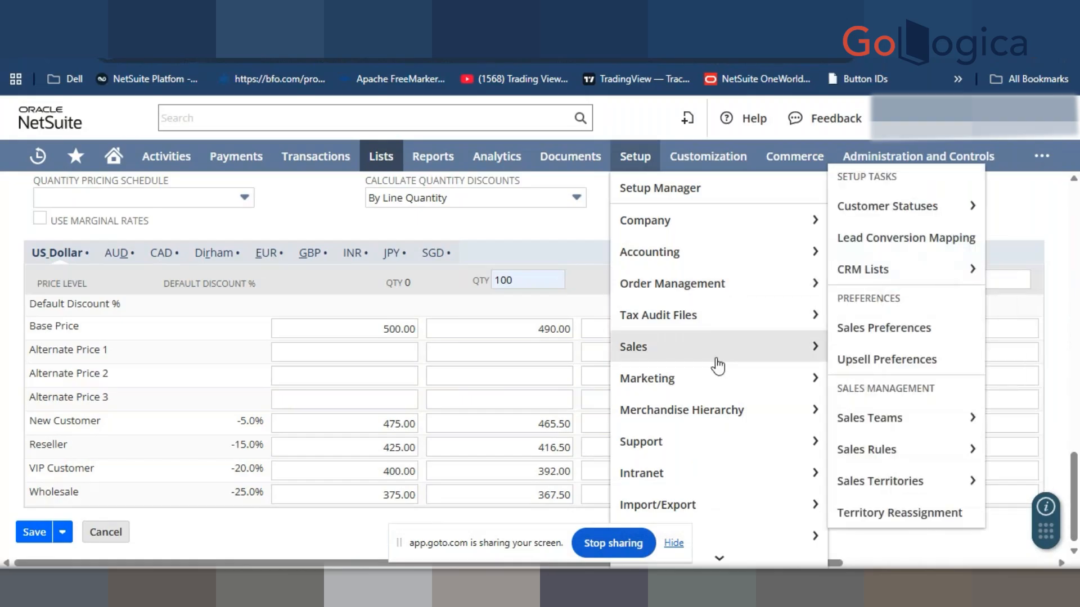
pyautogui.scroll(-3, 725, 404)
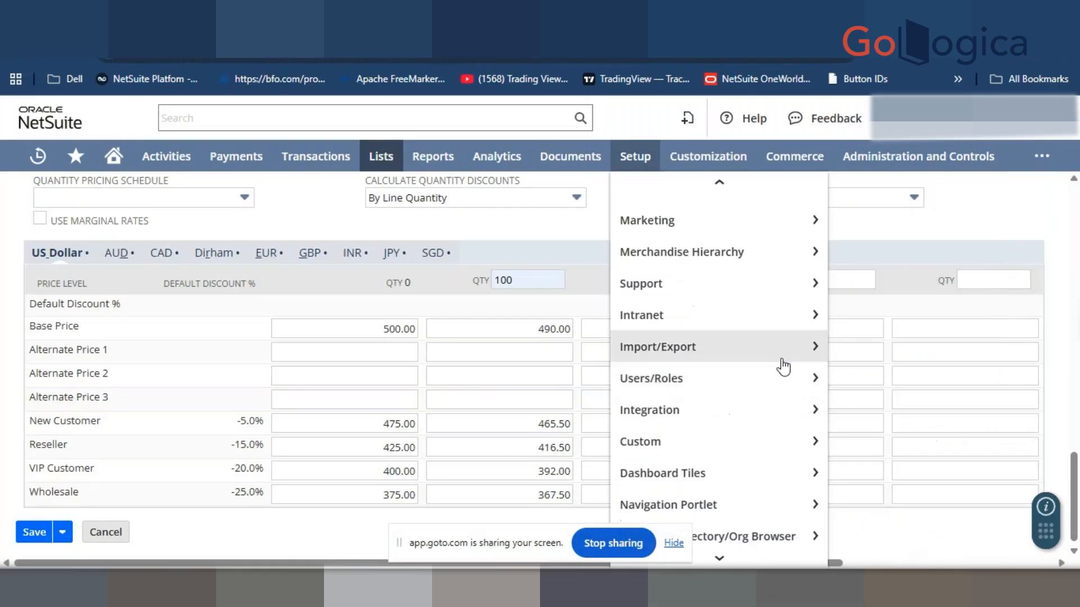
pyautogui.scroll(3, 770, 338)
pyautogui.moveTo(740, 234)
pyautogui.scroll(-8, 850, 360)
pyautogui.scroll(-7, 855, 360)
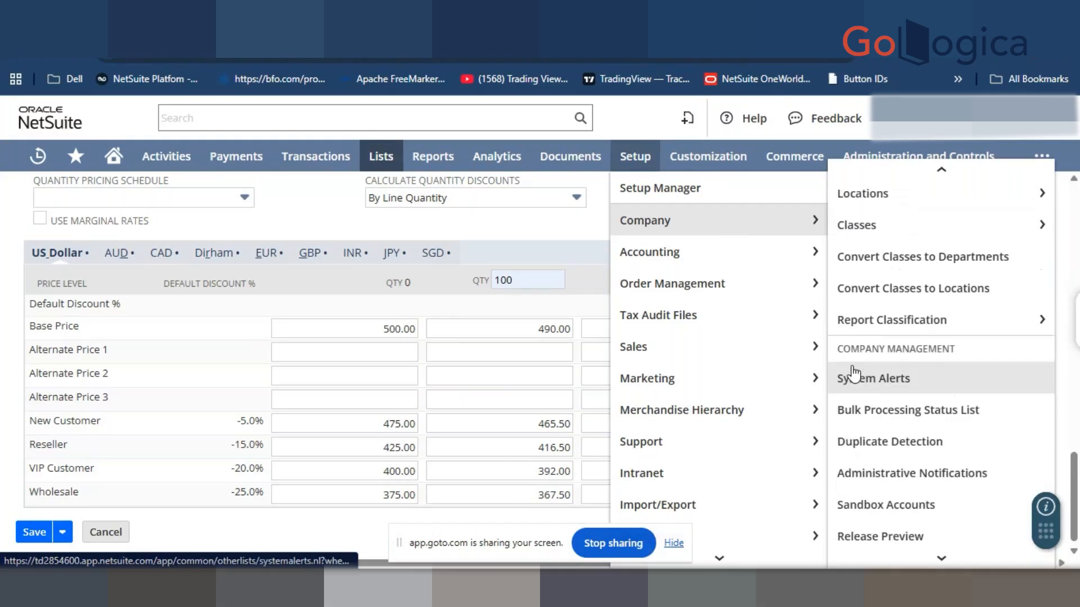
pyautogui.scroll(-7, 854, 374)
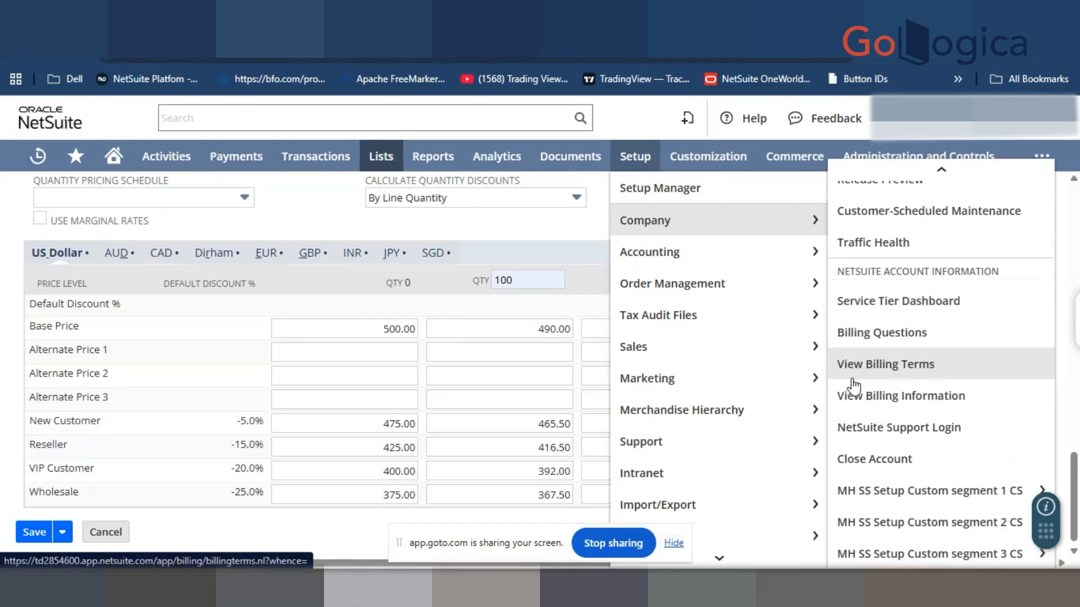
pyautogui.moveTo(397, 156)
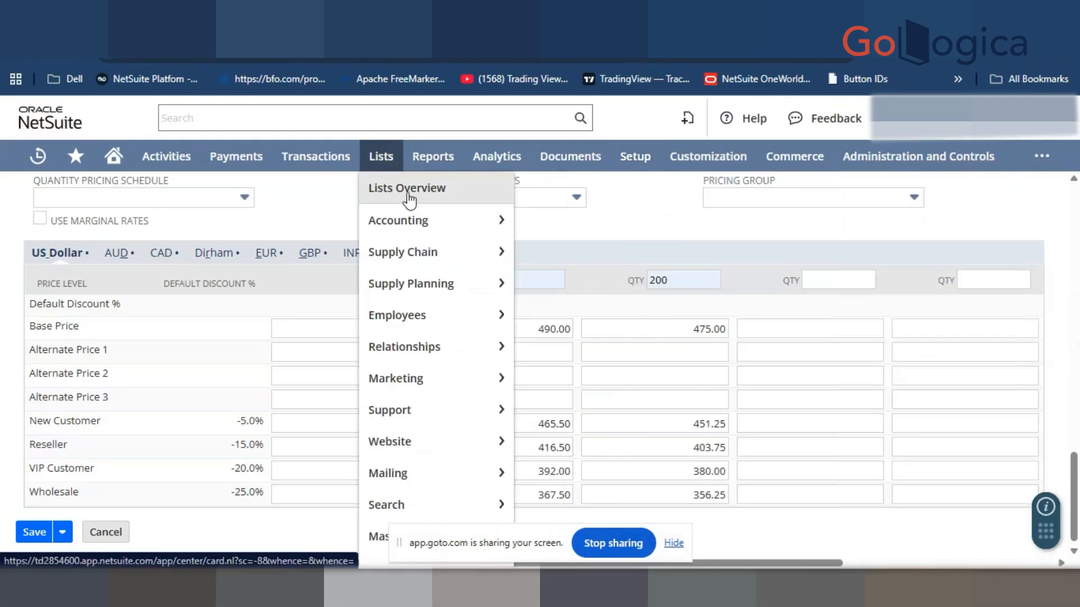
pyautogui.moveTo(509, 225)
pyautogui.moveTo(571, 252)
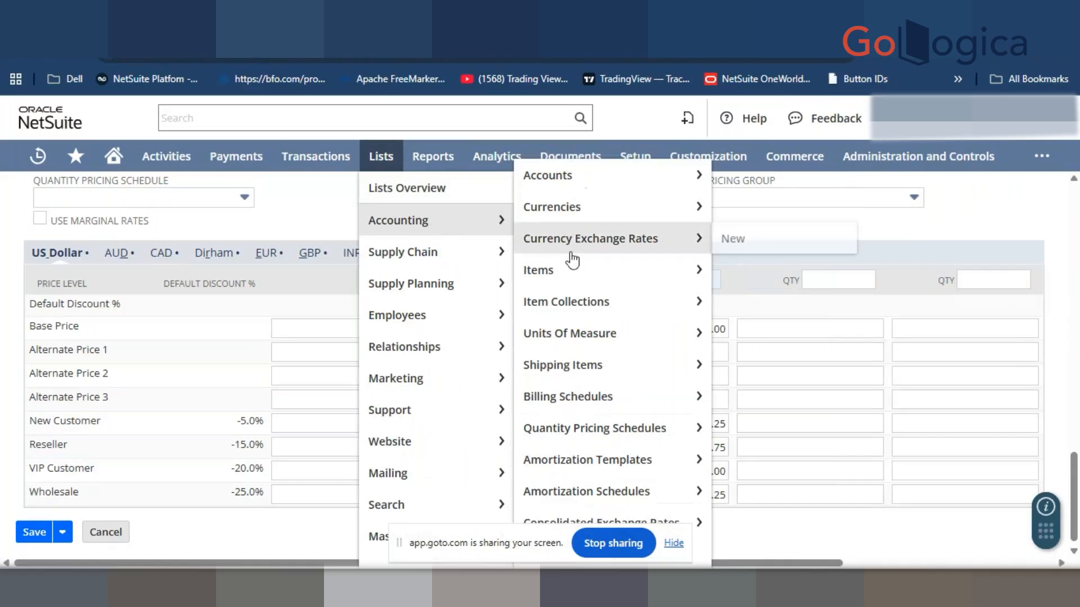
pyautogui.scroll(-2, 572, 371)
pyautogui.moveTo(574, 386)
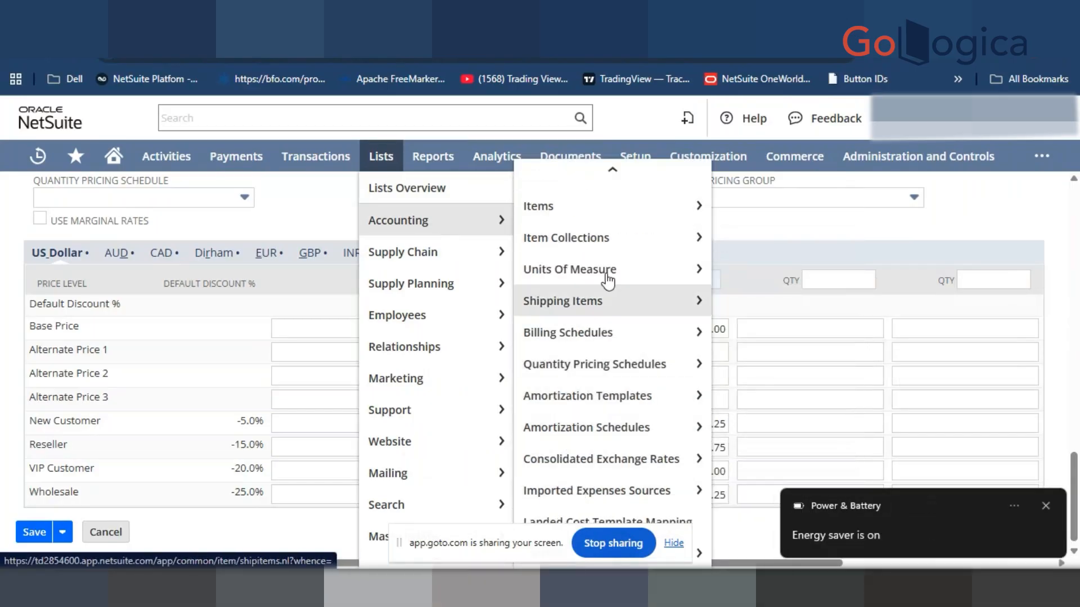
# Open the Accounting Lists setup page in a new browser tab and filter it by the Pricing Group type
pyautogui.moveTo(705, 164)
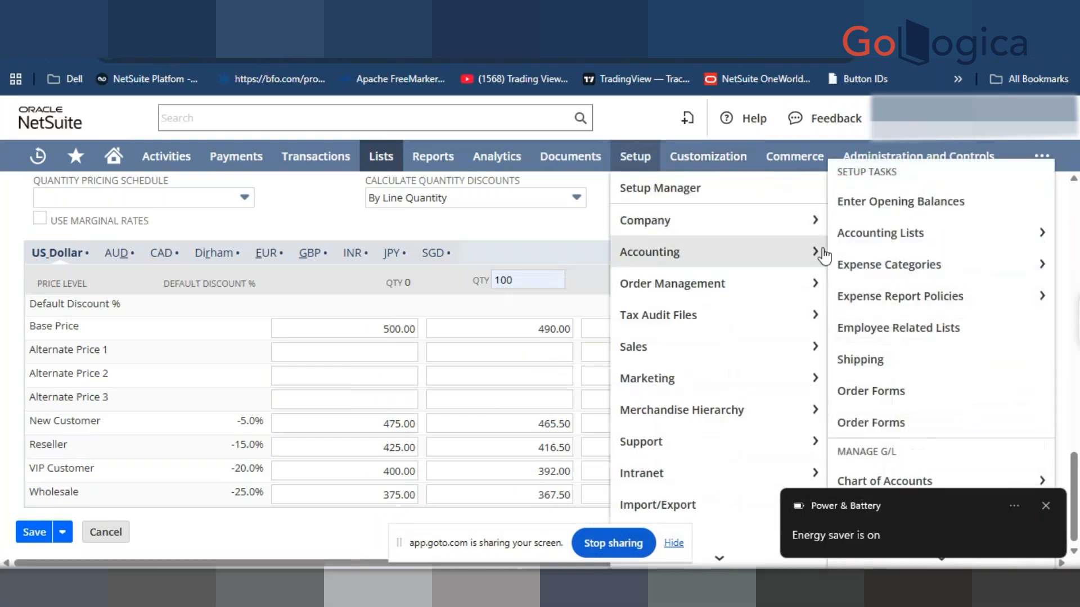
pyautogui.rightClick(855, 233)
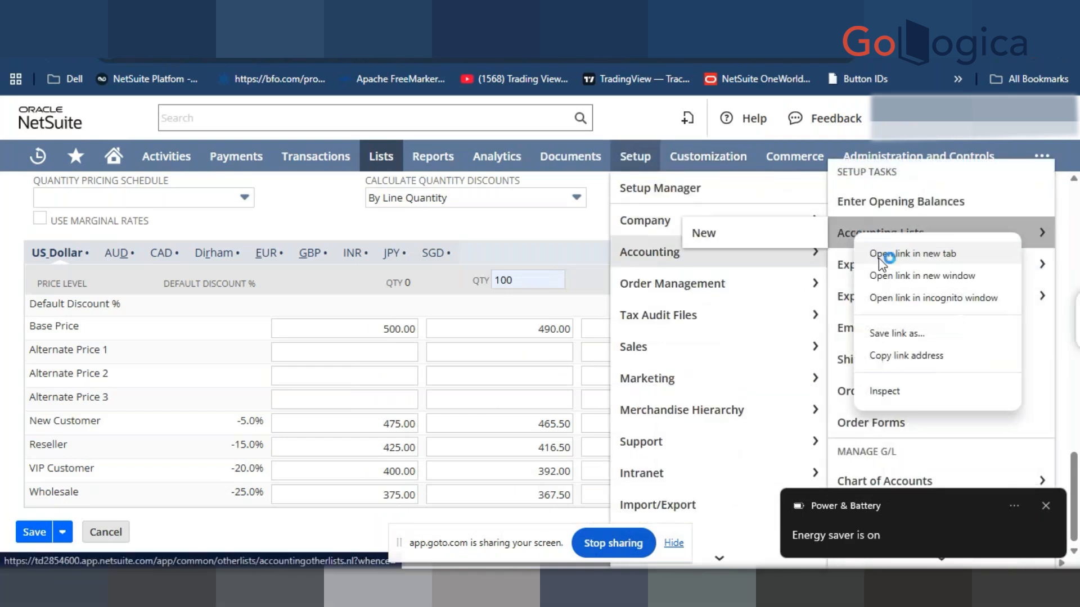
pyautogui.click(878, 258)
pyautogui.click(485, 16)
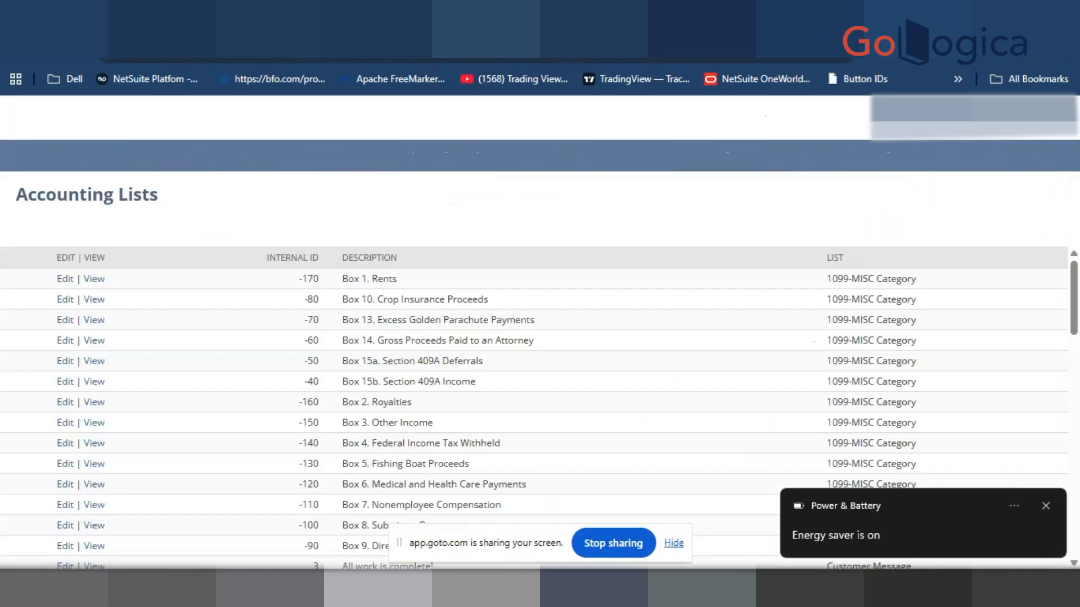
pyautogui.click(31, 255)
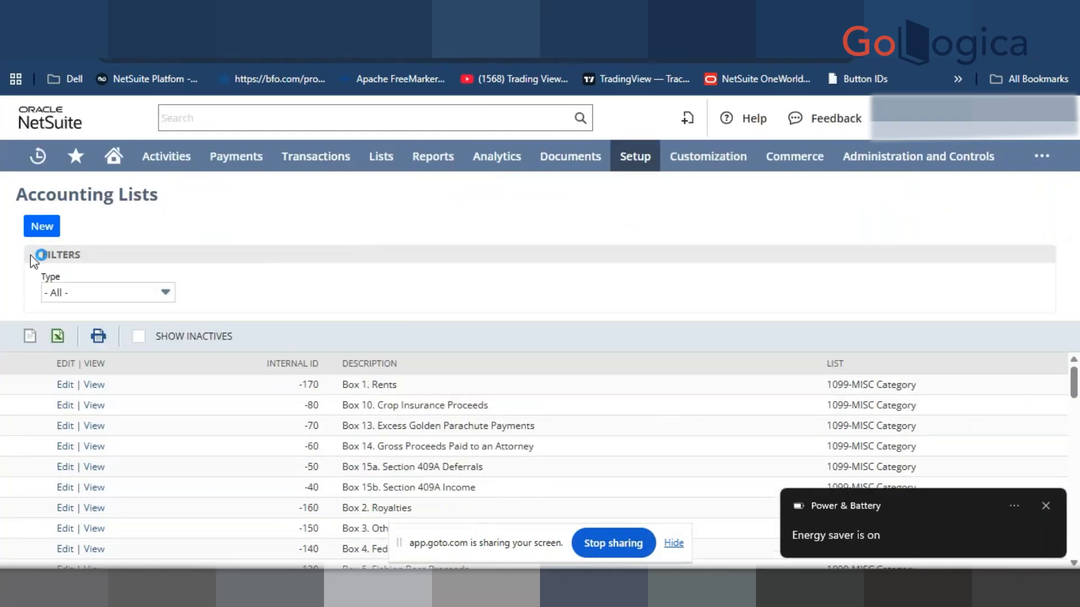
pyautogui.click(86, 296)
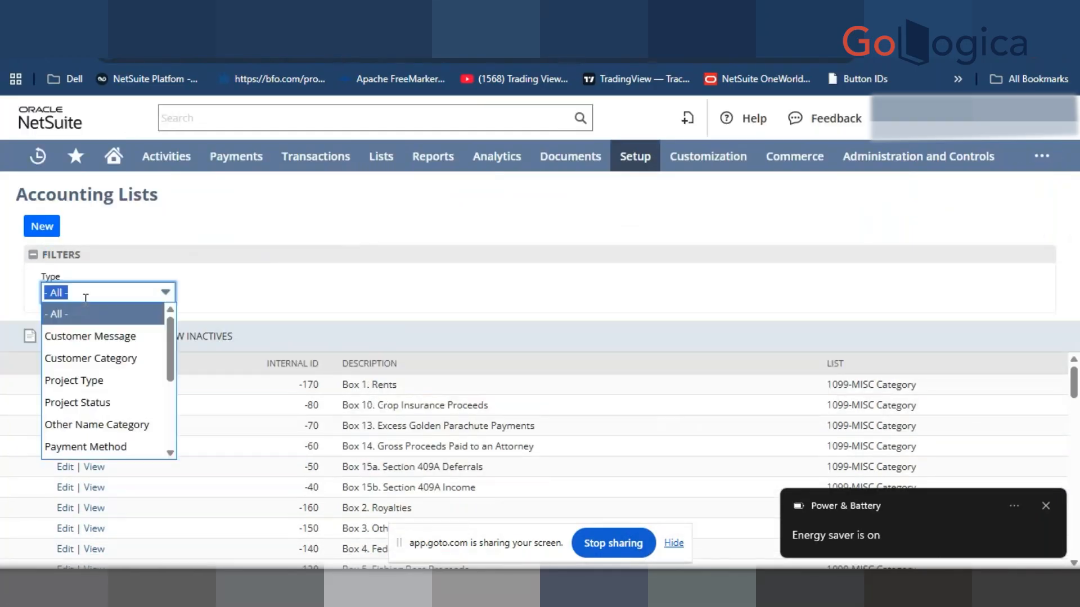
pyautogui.write('pe')
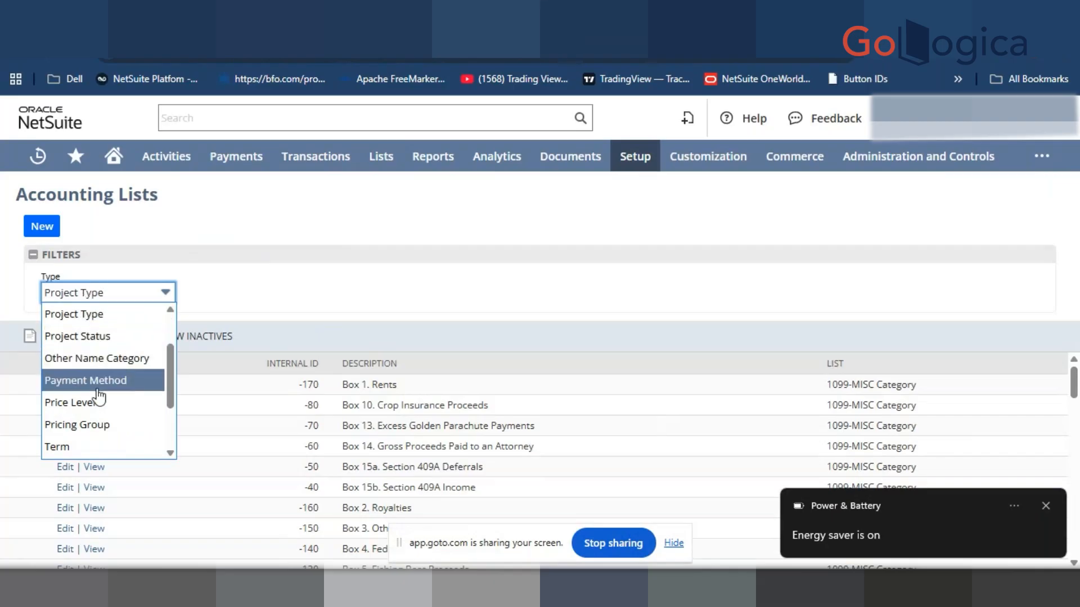
pyautogui.click(99, 425)
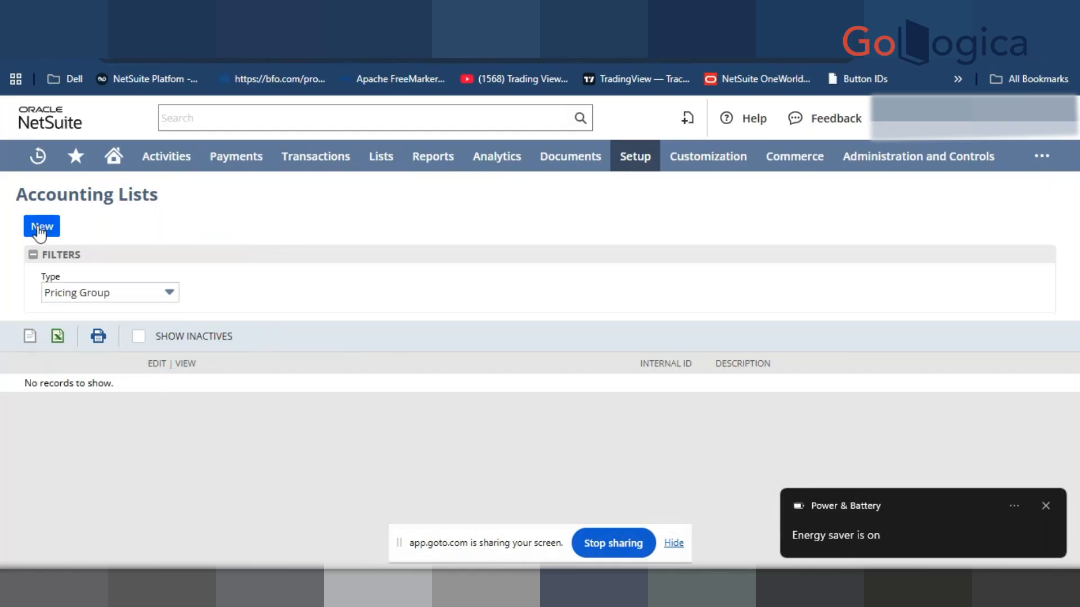
# Check the item record's pricing section, then start a new Pricing Group record from the accounting list
pyautogui.click(271, 16)
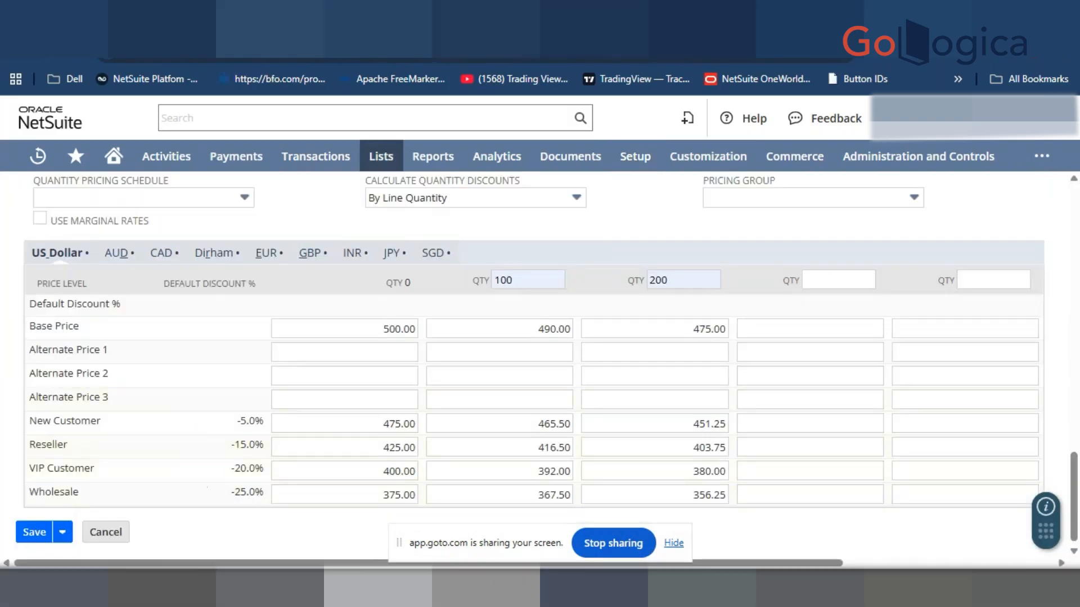
pyautogui.click(484, 16)
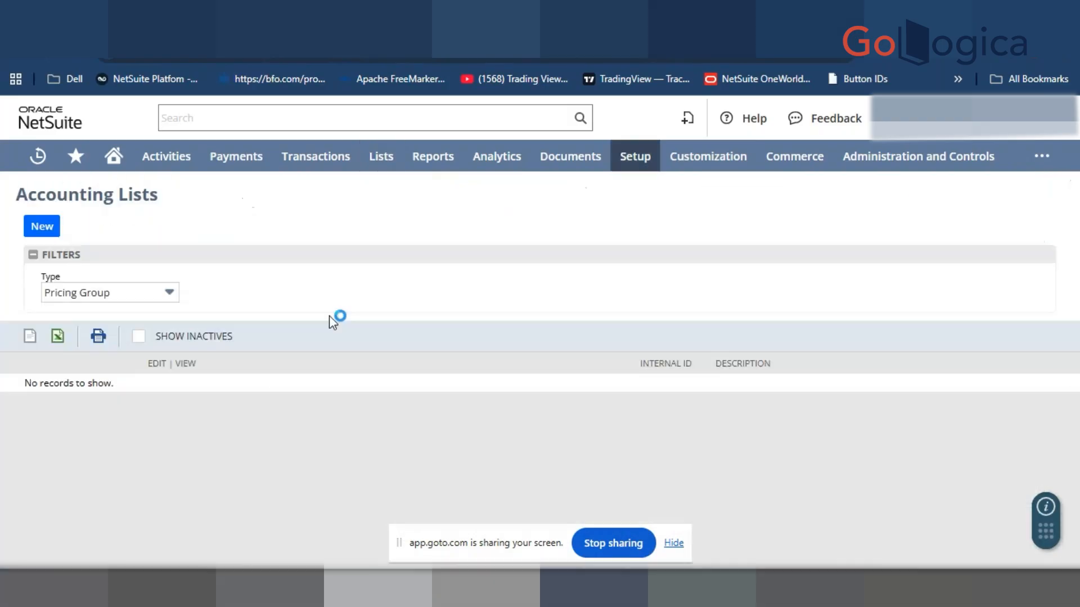
pyautogui.click(37, 228)
pyautogui.click(157, 284)
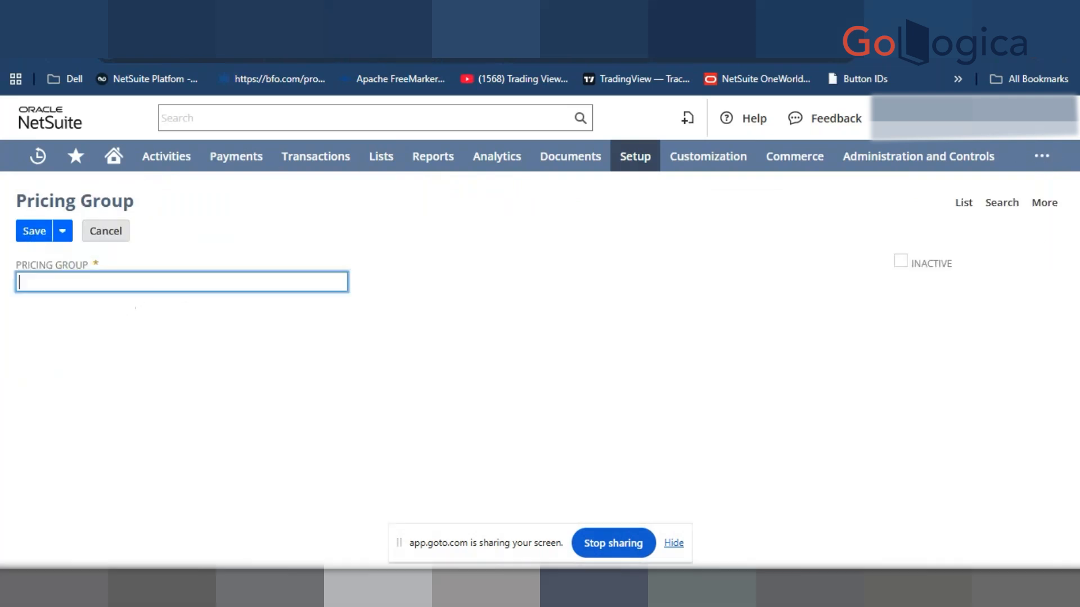
# From the item record, open the Currencies list in a new browser tab and start a new currency record
pyautogui.click(271, 15)
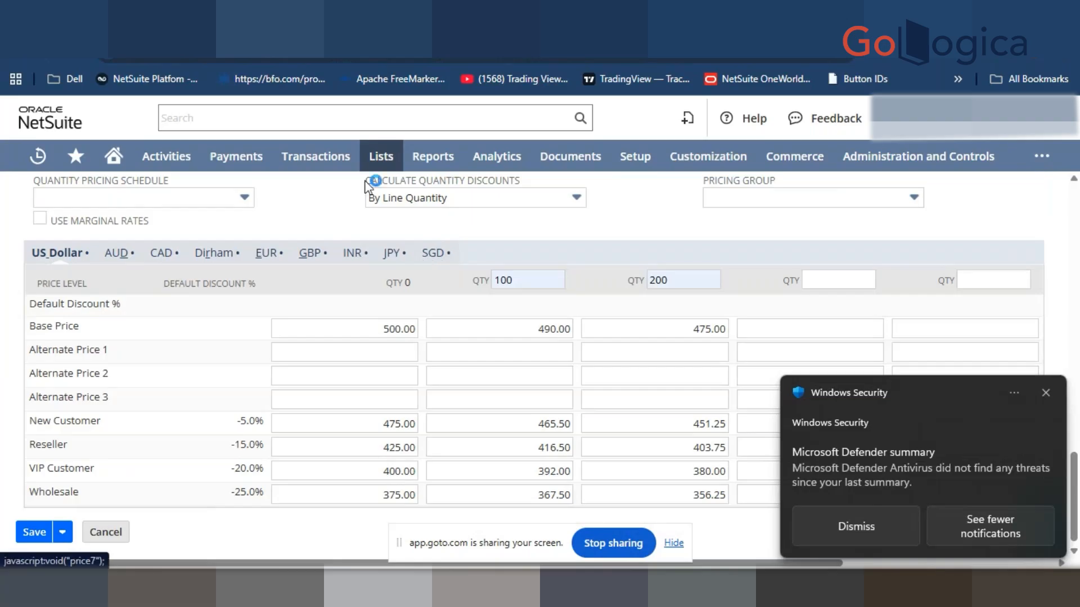
pyautogui.moveTo(398, 234)
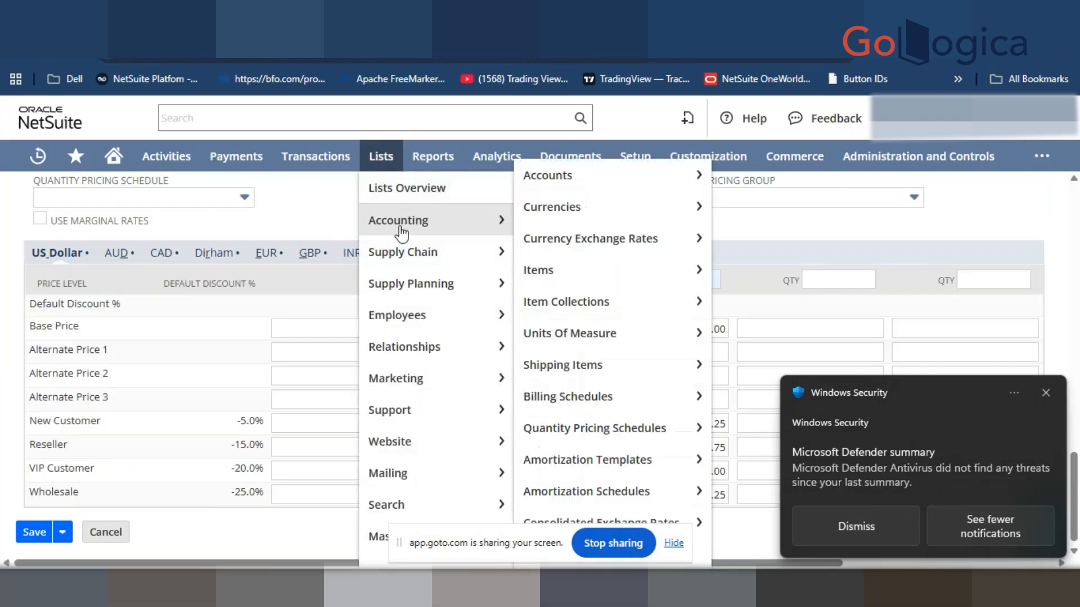
pyautogui.moveTo(595, 221)
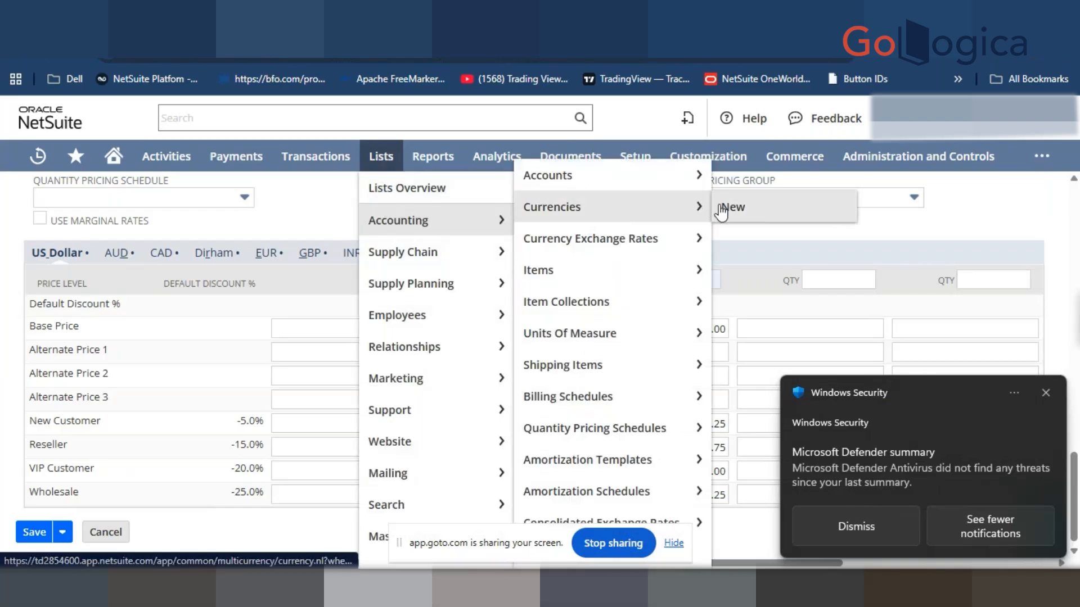
pyautogui.rightClick(658, 207)
pyautogui.click(679, 224)
pyautogui.moveTo(682, 236)
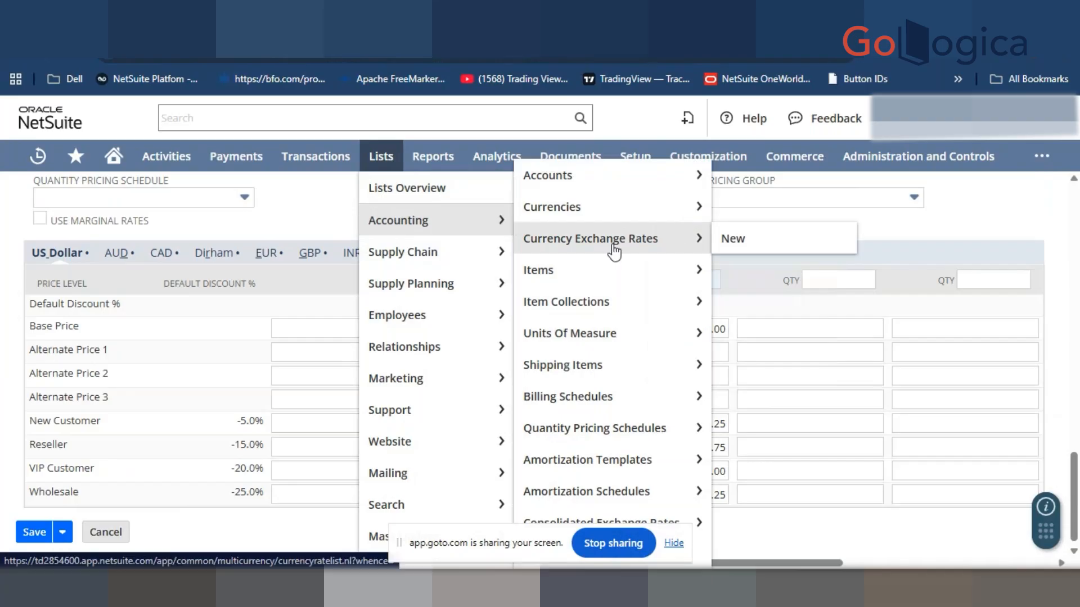
pyautogui.click(484, 14)
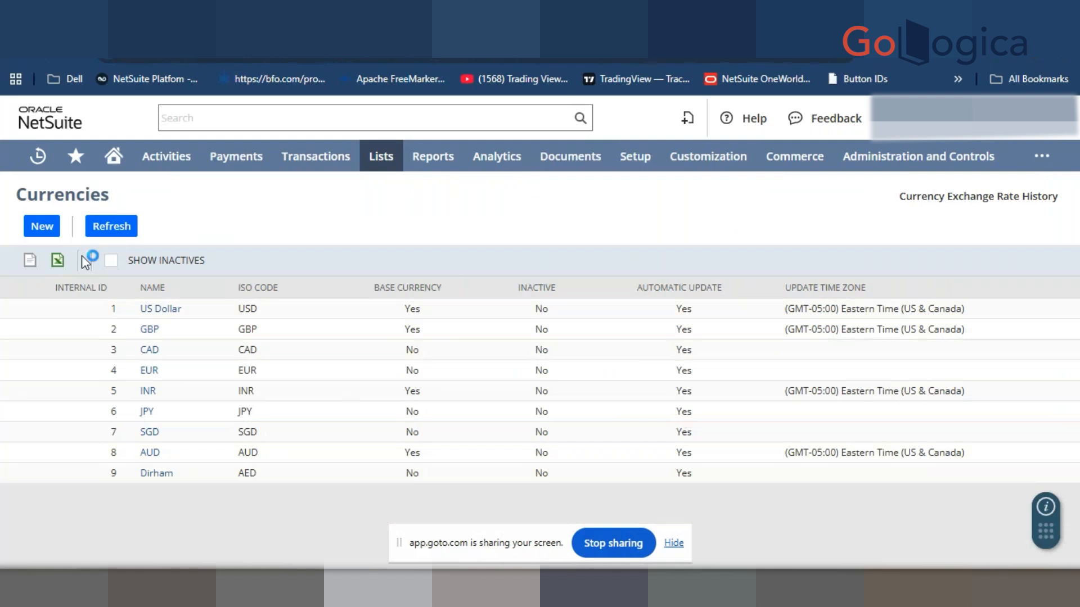
pyautogui.click(42, 226)
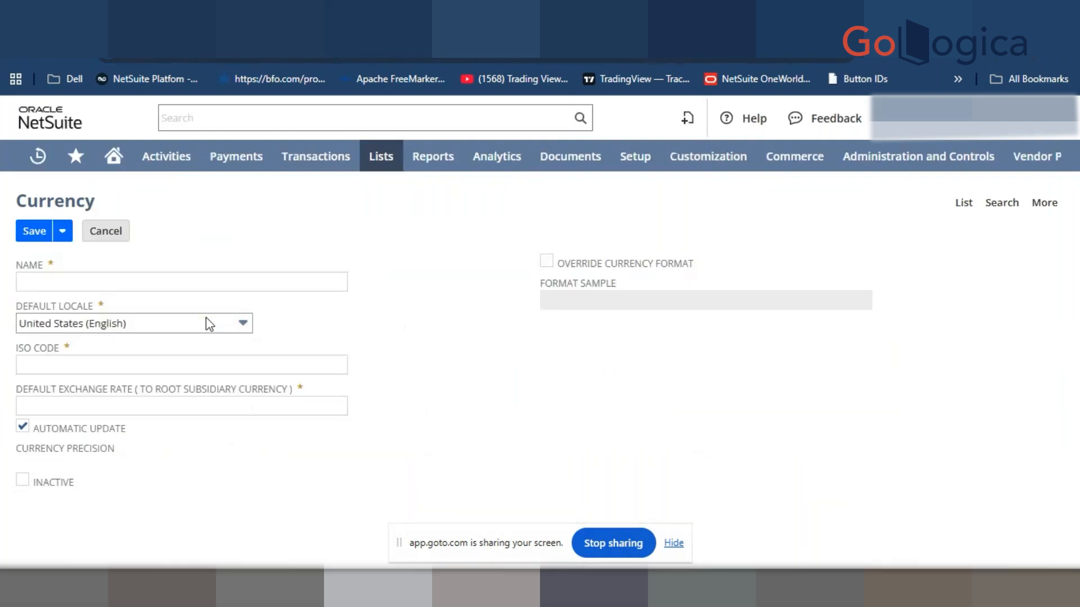
# Name the new currency record Thai Baht
pyautogui.click(57, 281)
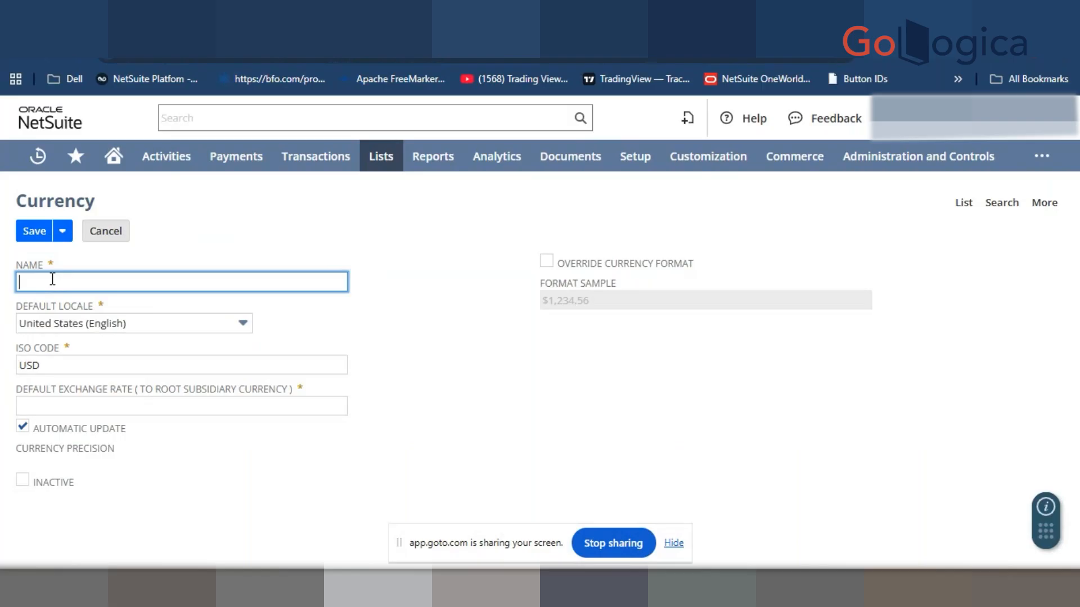
pyautogui.write('TH')
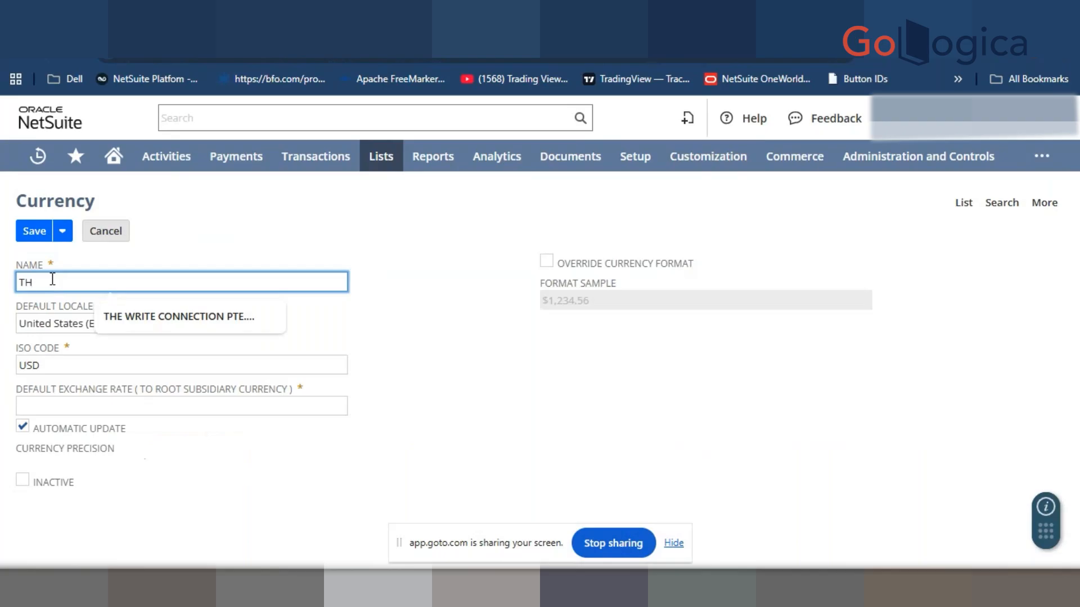
pyautogui.press('BackSpace')
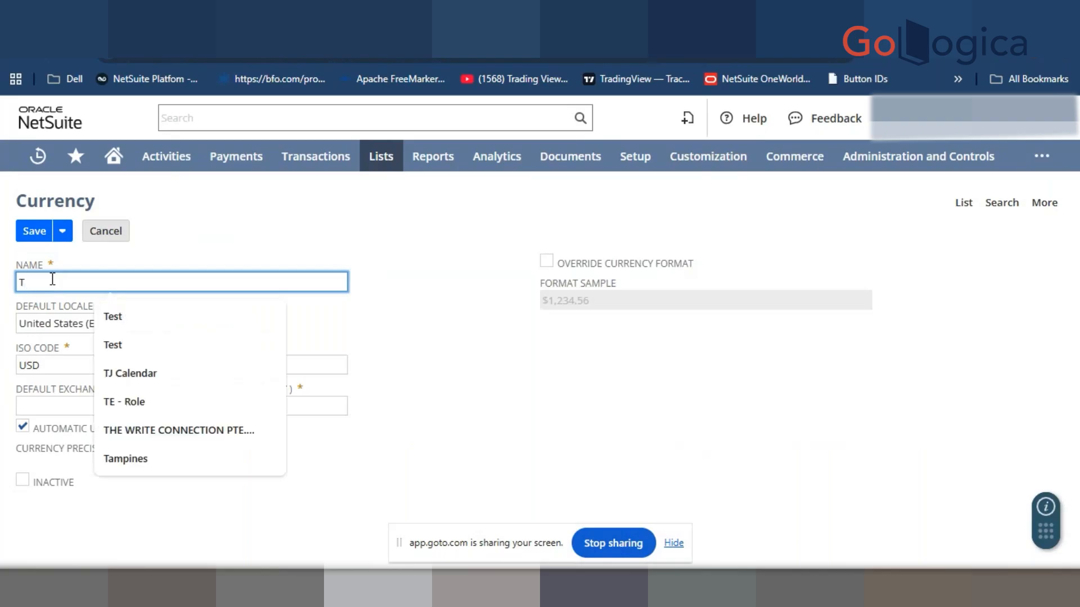
pyautogui.write('hail')
pyautogui.press('BackSpace')
pyautogui.press('BackSpace')
pyautogui.press('BackSpace')
pyautogui.press('BackSpace')
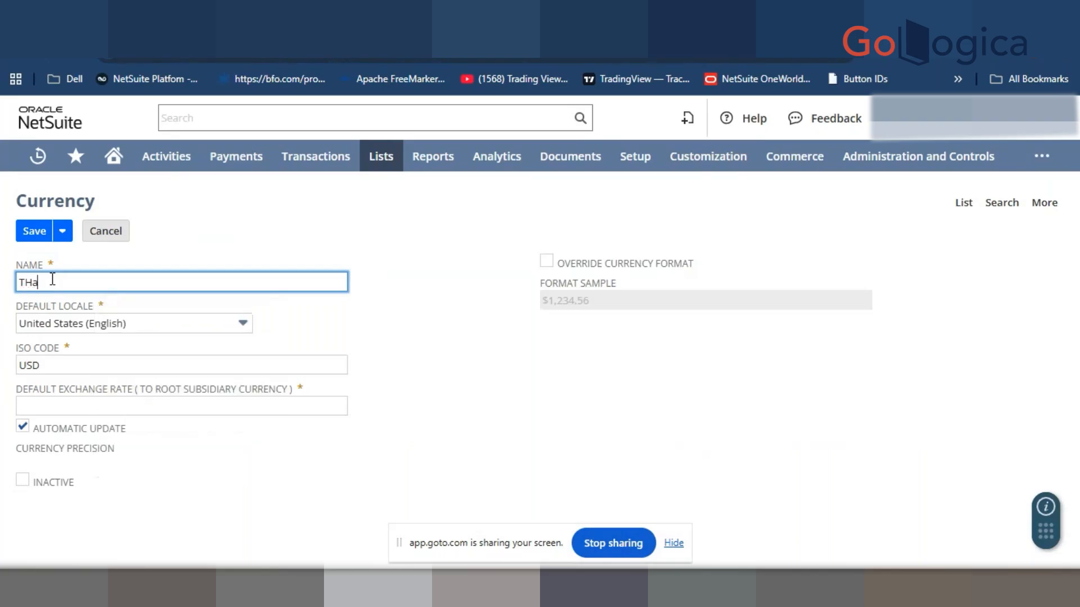
pyautogui.write('hai Baht')
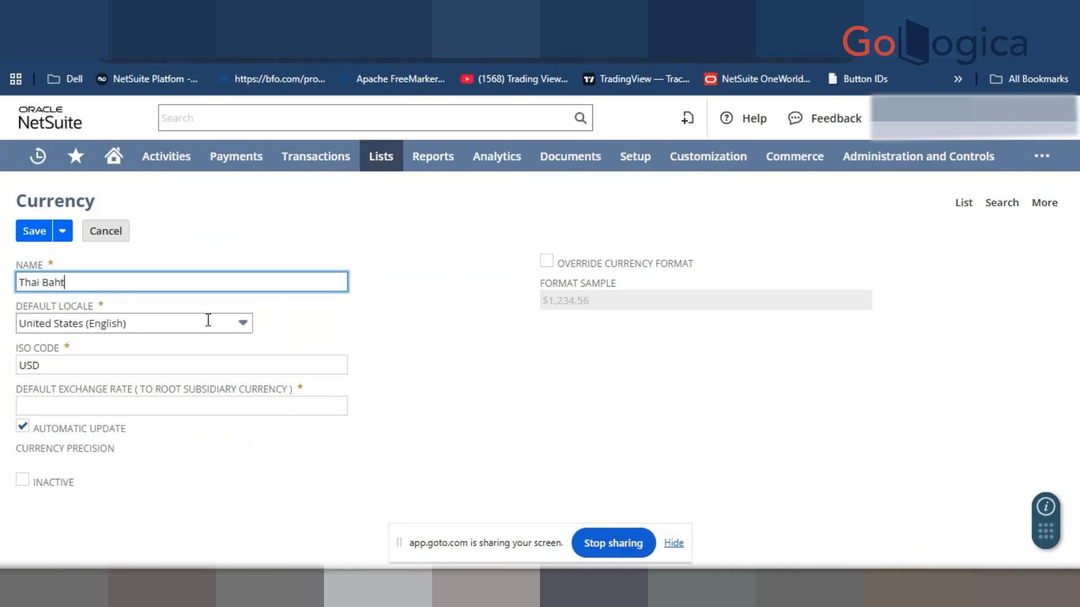
# Set the currency's ISO code to THB and its default locale to Thailand (Thai)
pyautogui.click(159, 363)
pyautogui.moveTo(63, 367); pyautogui.dragTo(3, 376)
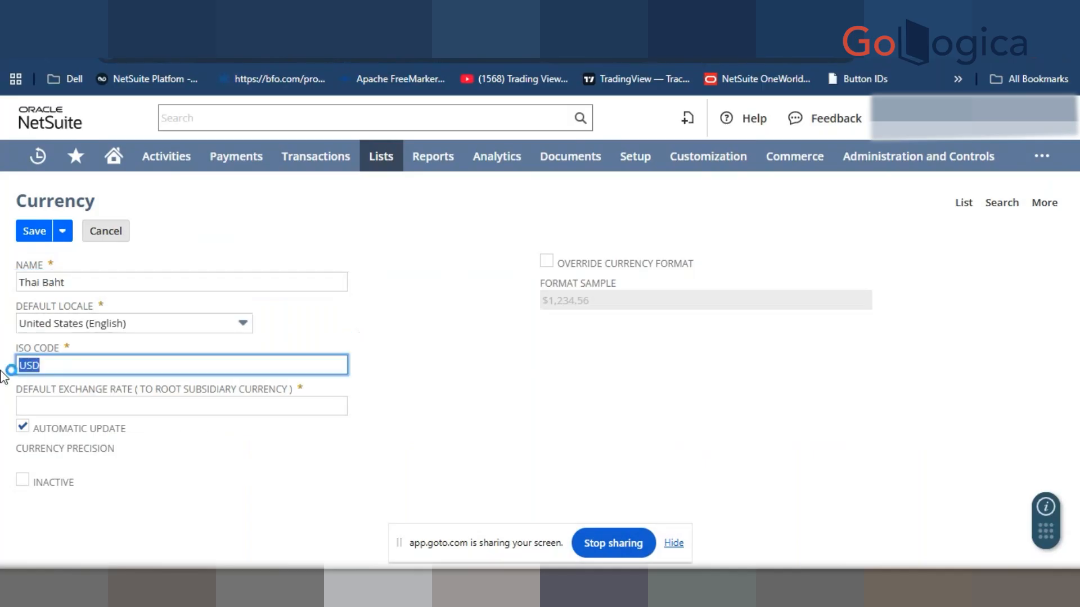
pyautogui.write('THB')
pyautogui.click(309, 330)
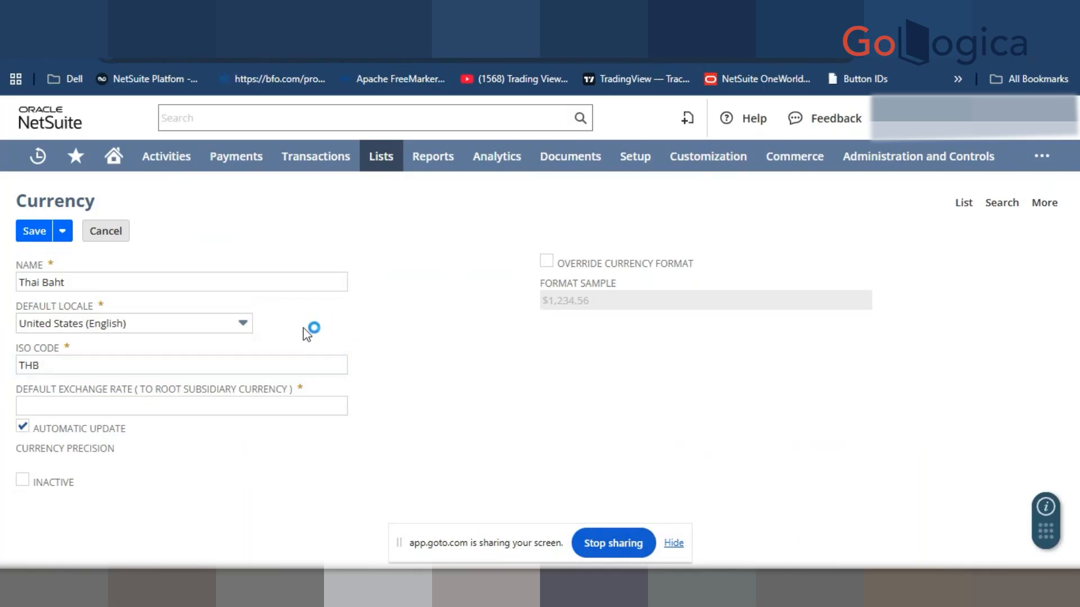
pyautogui.click(156, 327)
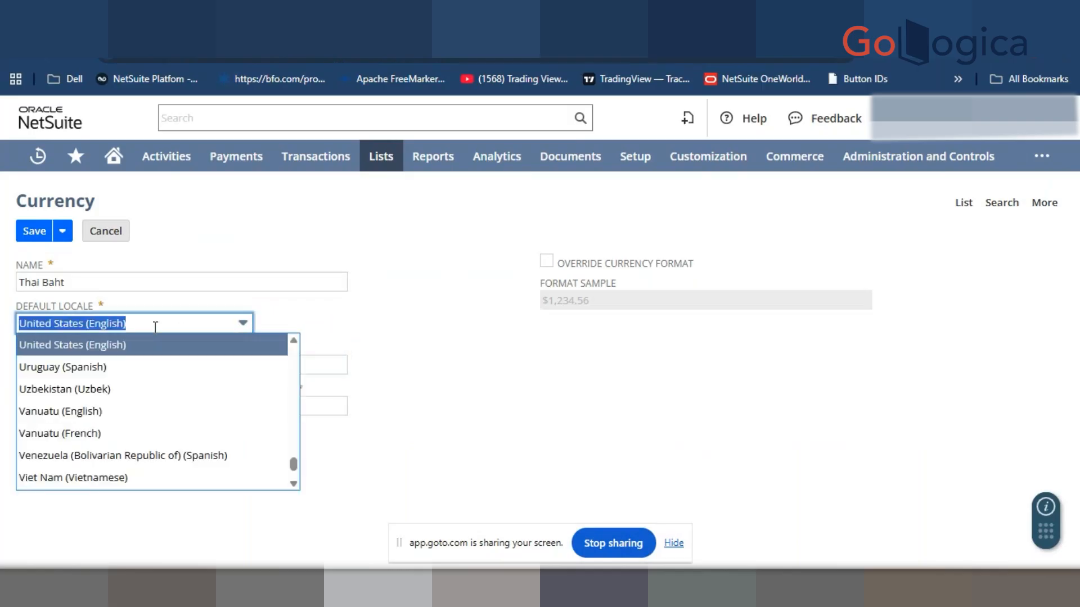
pyautogui.write('Thailand (Thai)')
pyautogui.click(61, 345)
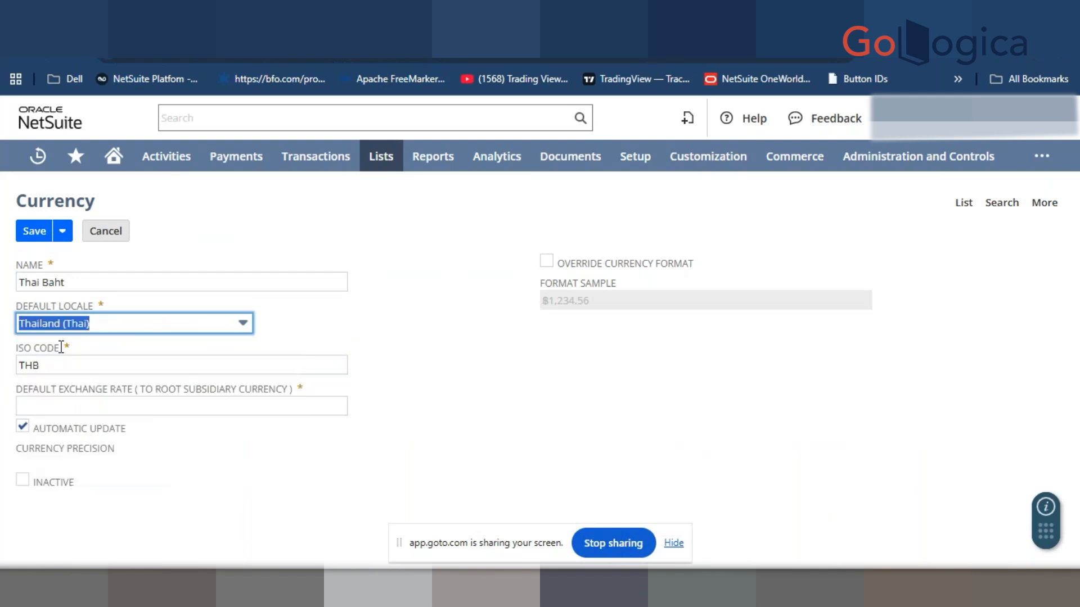
# Set the Thai Baht default exchange rate to the root subsidiary currency to 5 and save the currency record
pyautogui.click(290, 409)
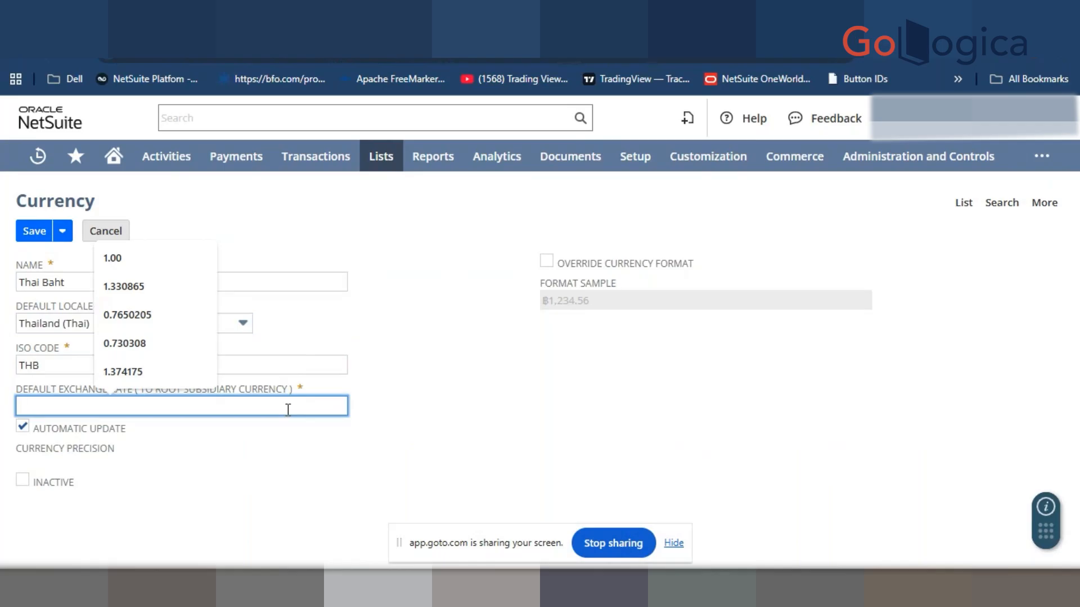
pyautogui.write('5')
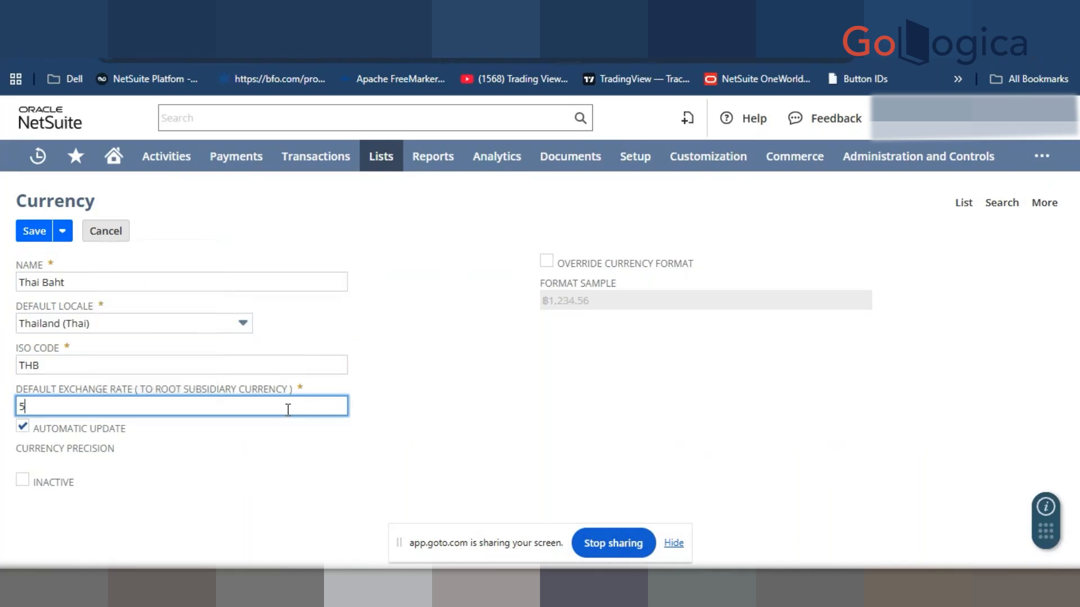
pyautogui.click(468, 415)
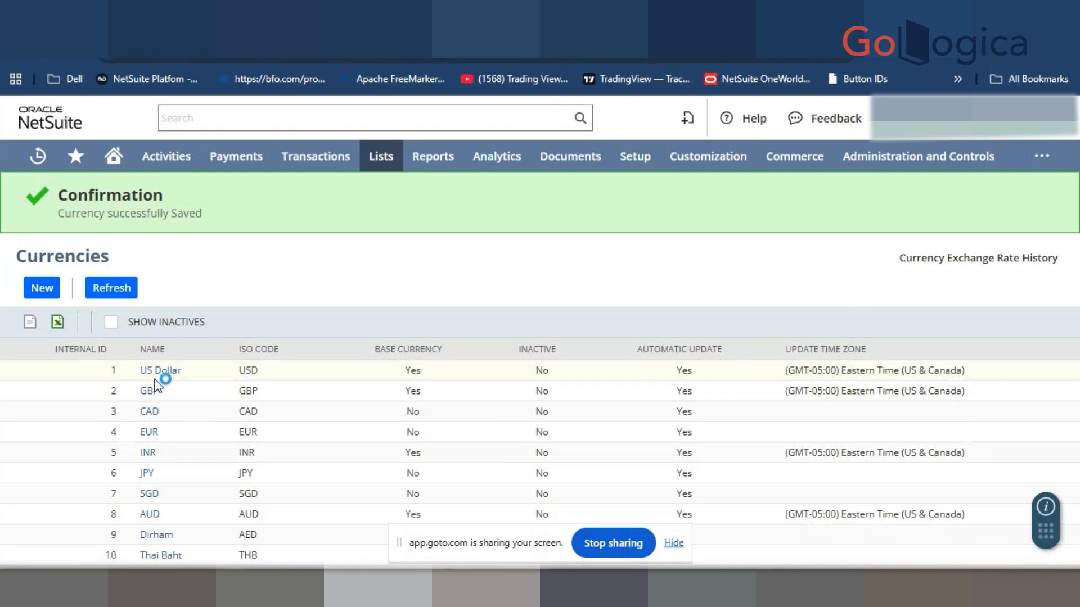
# Open the US Dollar currency record from the Currencies list and review its base currency and automatic update settings
pyautogui.click(410, 373)
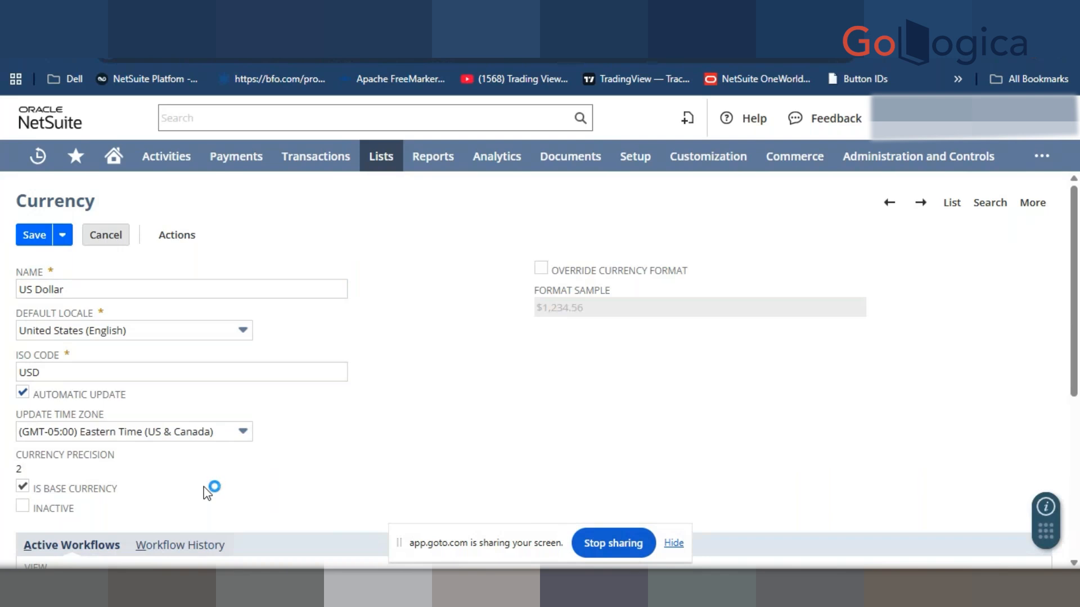
pyautogui.scroll(-3, 414, 363)
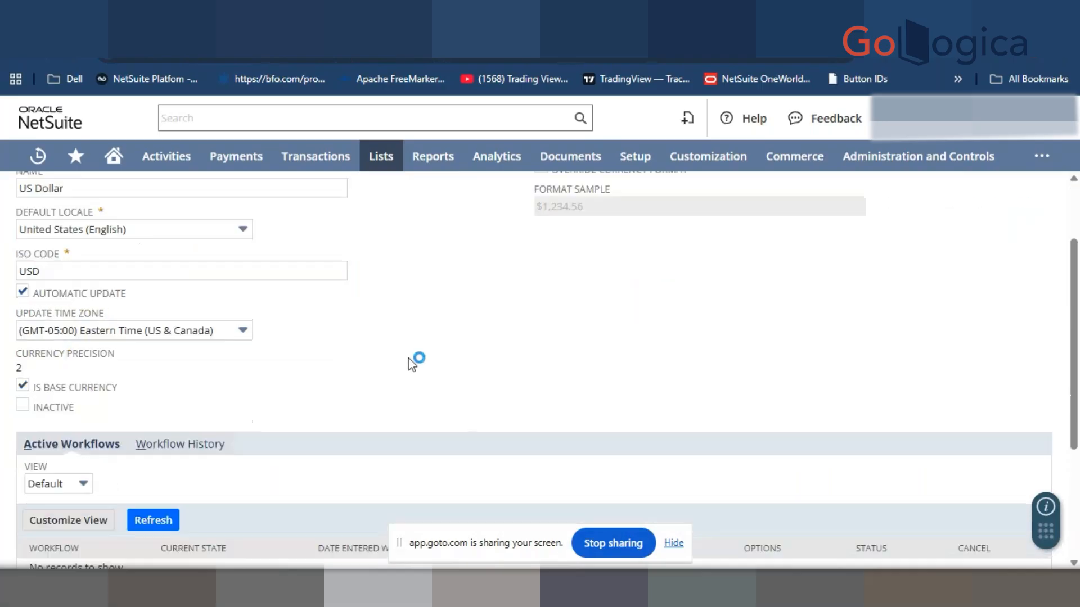
pyautogui.scroll(-3, 414, 362)
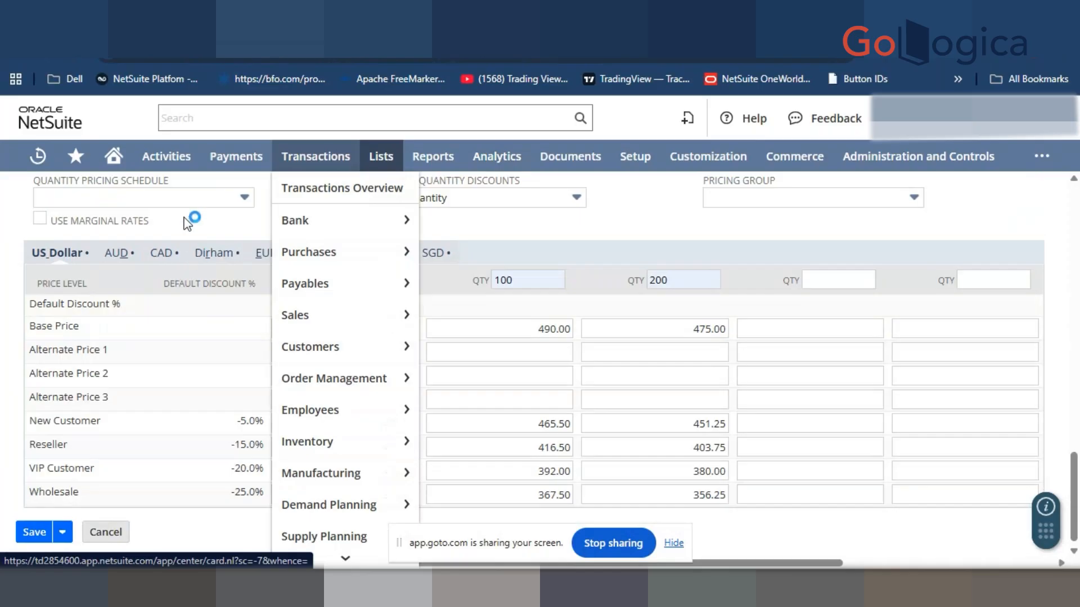
# Review the income, COGS, asset, variance and intercompany accounts in the inventory item's accounting details
pyautogui.scroll(10, 290, 251)
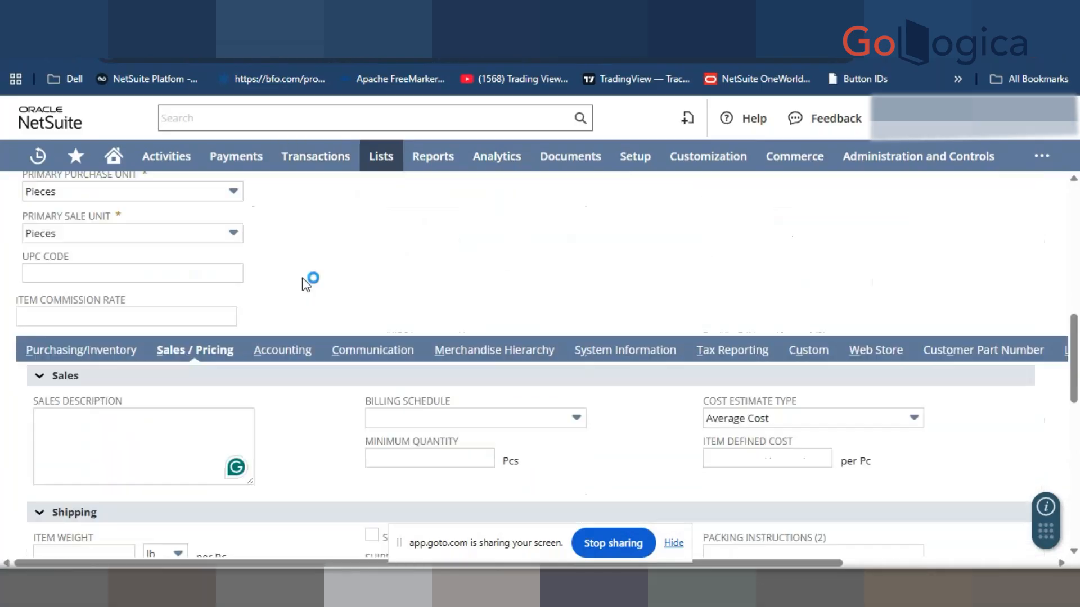
pyautogui.click(288, 388)
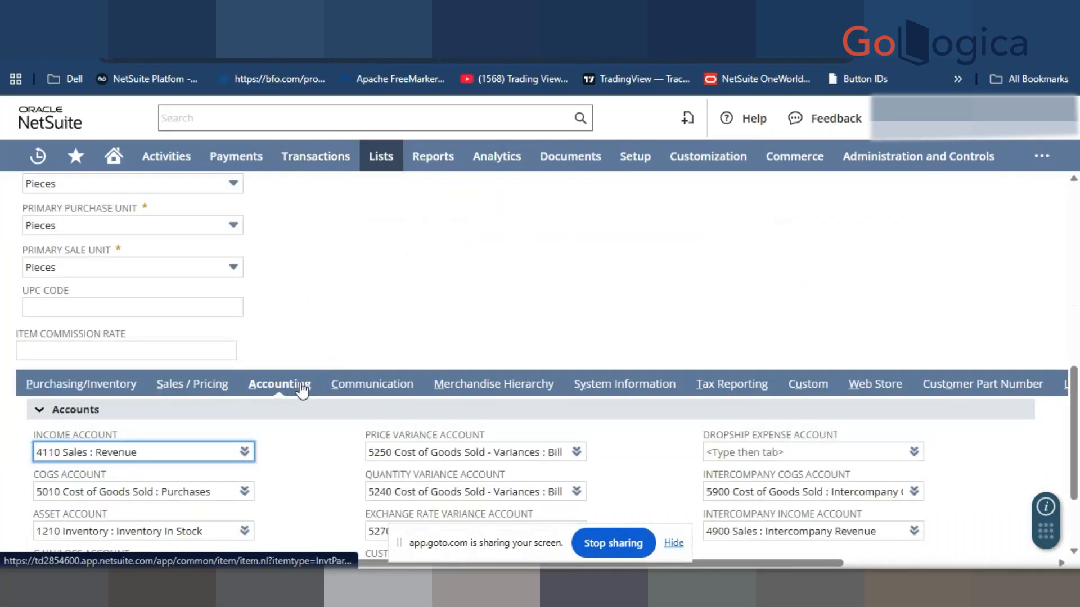
pyautogui.scroll(-2, 303, 388)
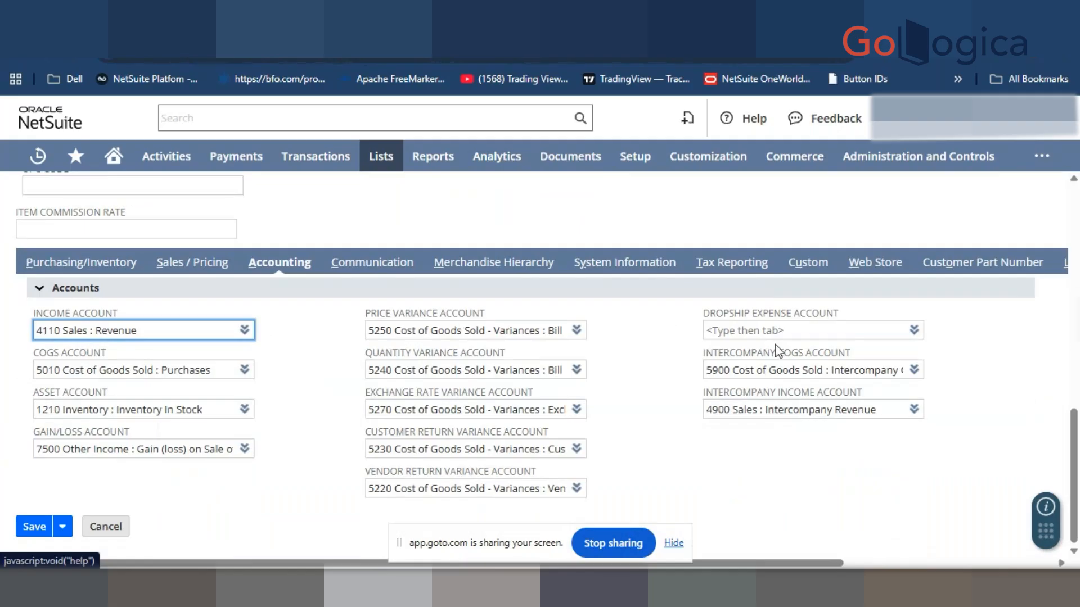
pyautogui.click(315, 465)
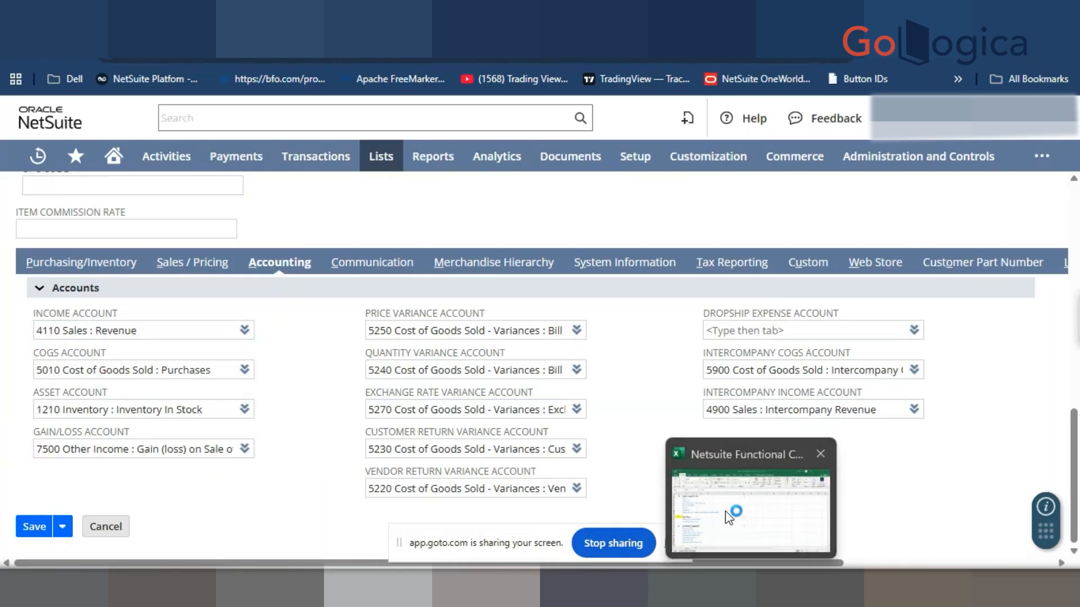
# Switch to the Excel course content workbook, look up the Classifications and Accounting Setup topic, and return to the NetSuite inventory item
pyautogui.click(751, 588)
pyautogui.scroll(10, 446, 433)
pyautogui.scroll(3, 204, 384)
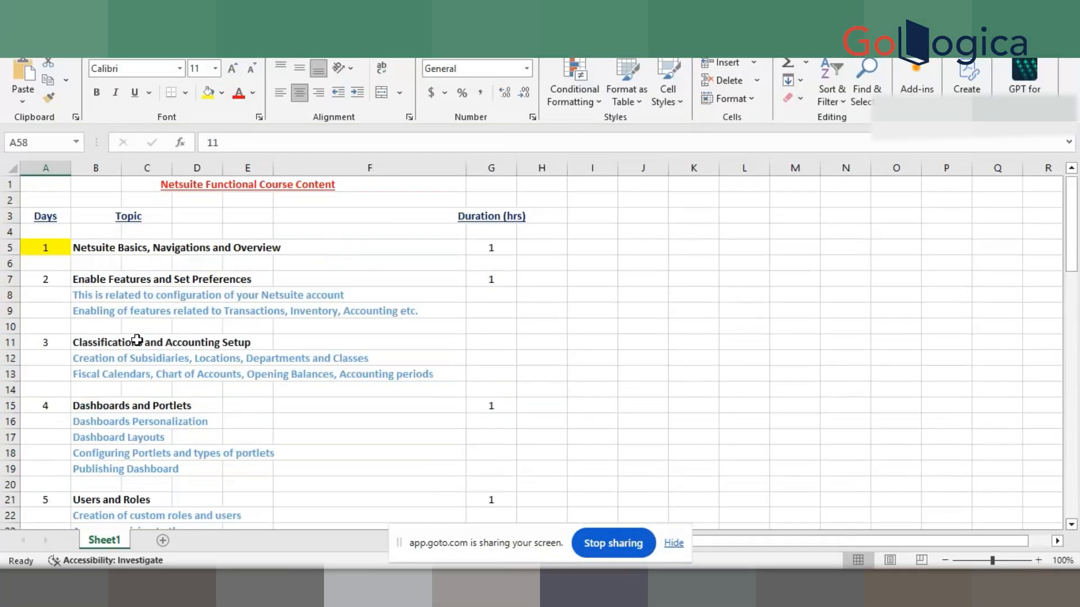
pyautogui.click(38, 345)
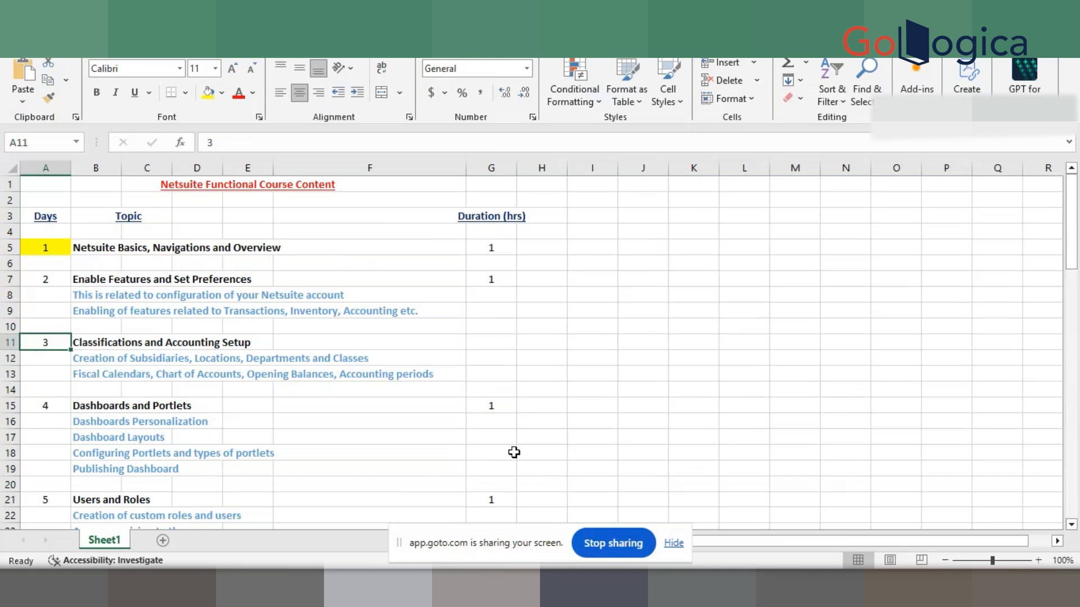
pyautogui.moveTo(720, 588)
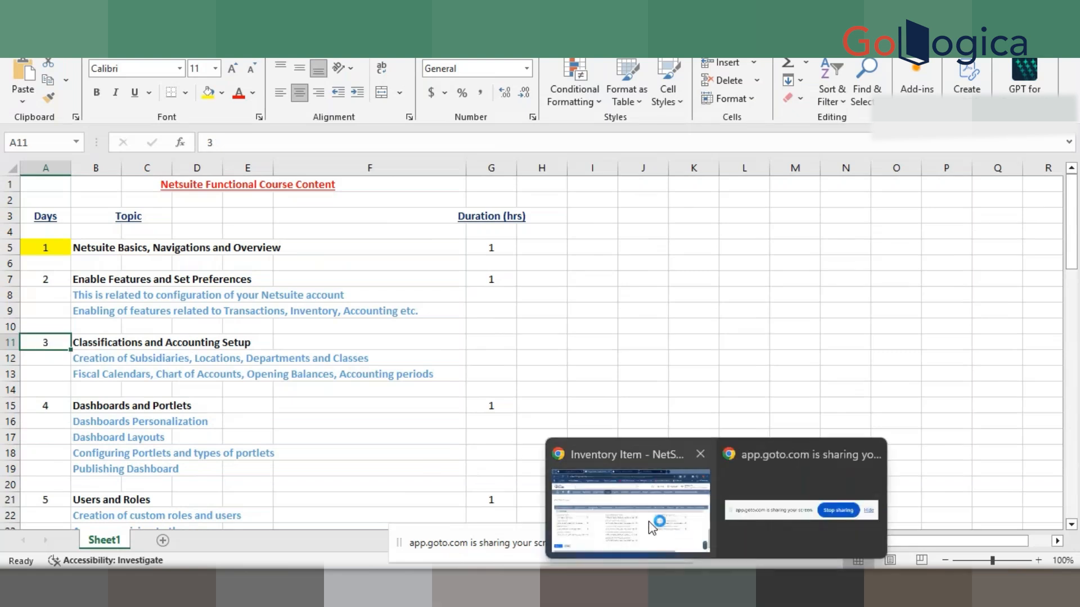
pyautogui.click(630, 509)
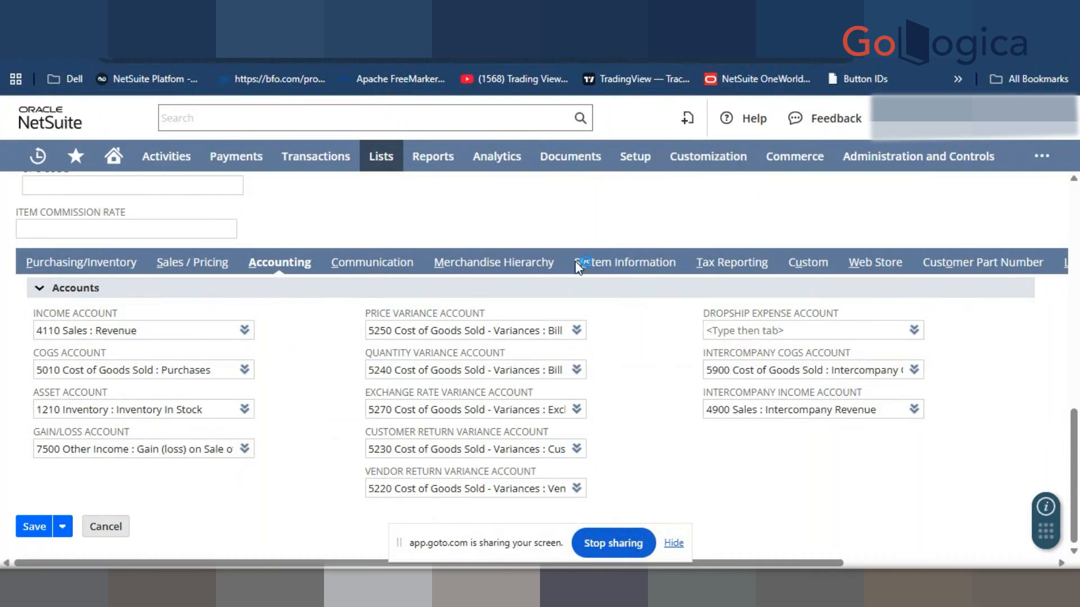
# Review the item's Communication, Merchandise Hierarchy and Purchasing/Inventory details, then return to its primary information
pyautogui.click(387, 265)
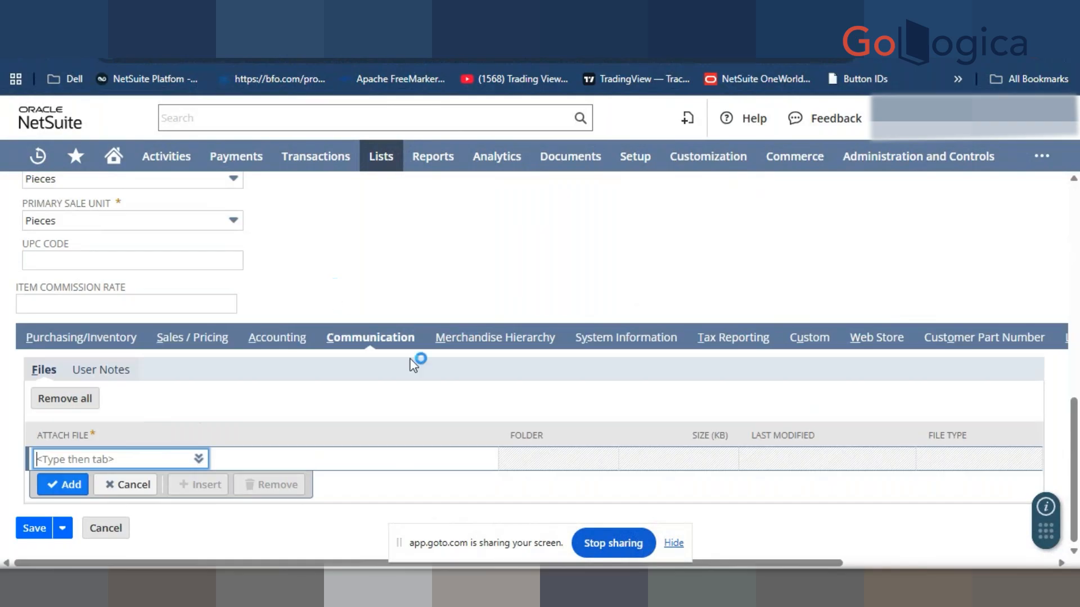
pyautogui.click(519, 340)
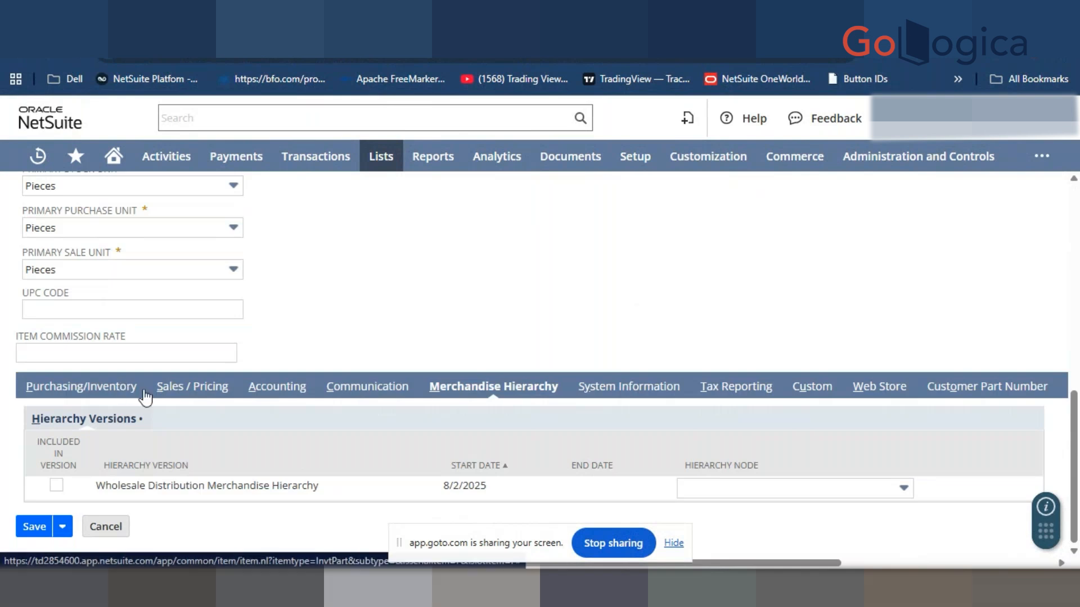
pyautogui.click(105, 395)
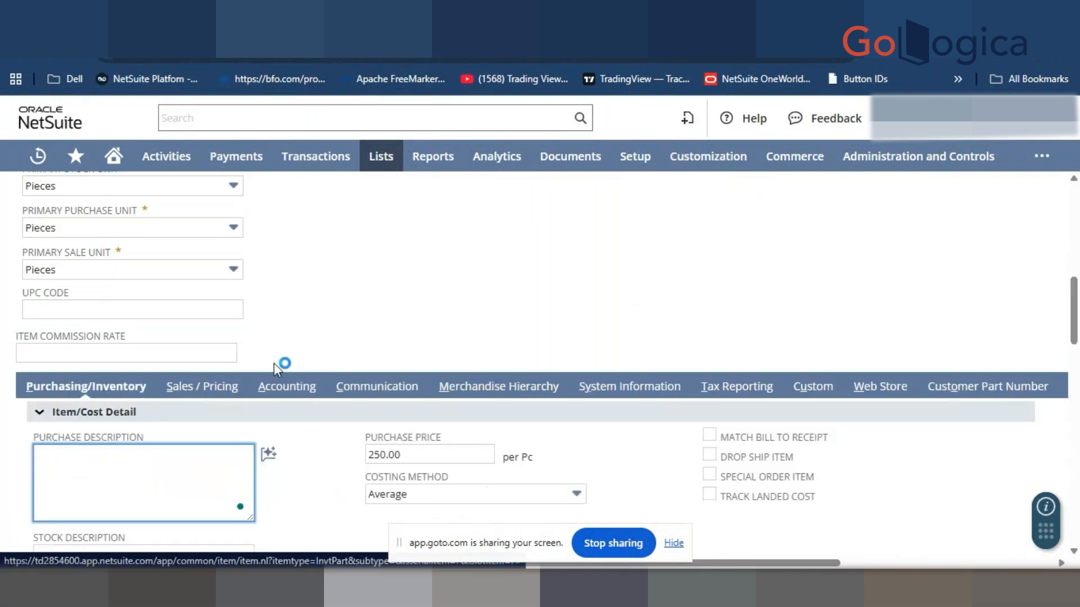
pyautogui.scroll(10, 451, 326)
pyautogui.scroll(1, 447, 332)
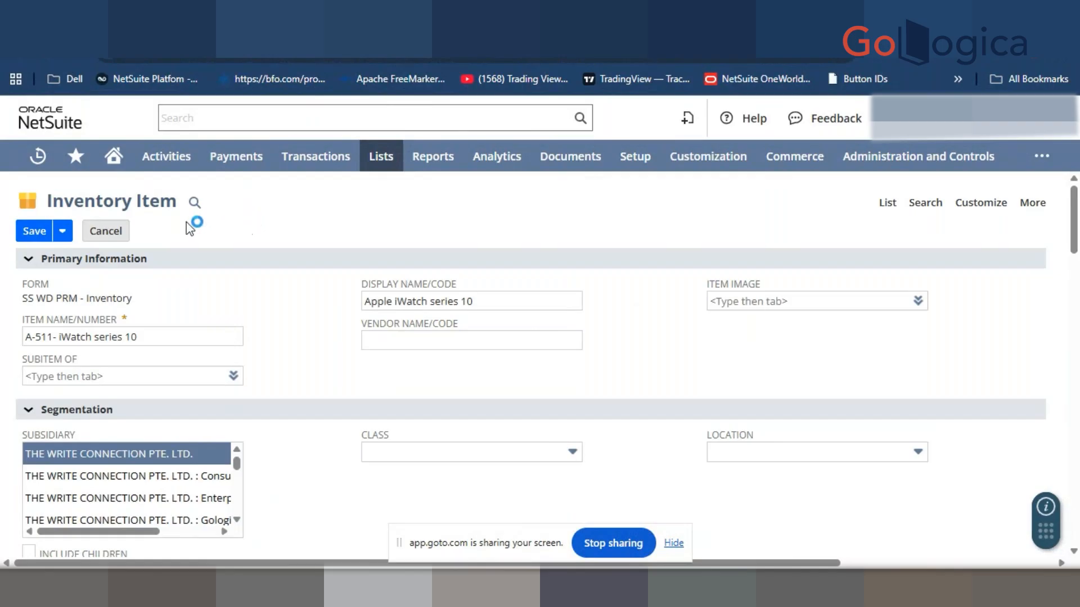
# Check the item's location and subsidiary choices, keep THE WRITE CONNECTION PTE. LTD. as the subsidiary, and save the inventory item
pyautogui.click(767, 451)
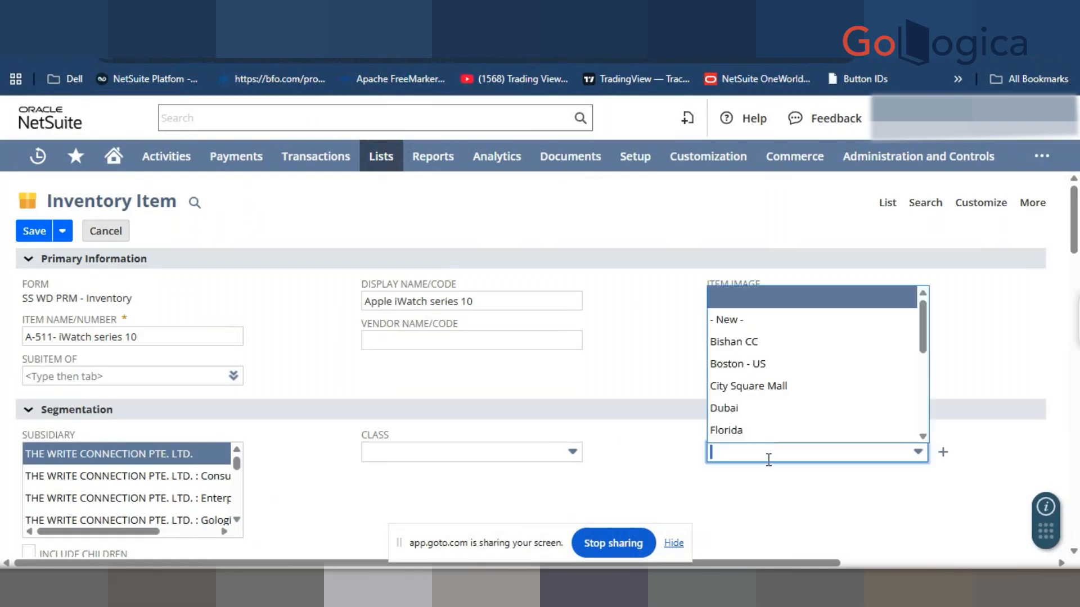
pyautogui.scroll(-3, 85, 467)
pyautogui.click(85, 467)
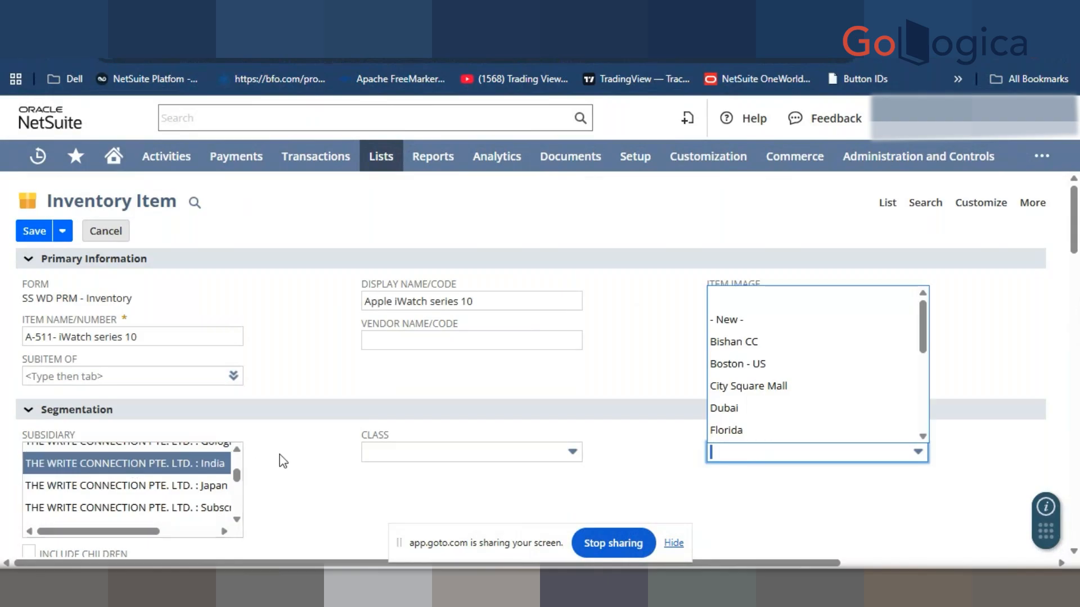
pyautogui.click(139, 491)
pyautogui.scroll(2, 139, 491)
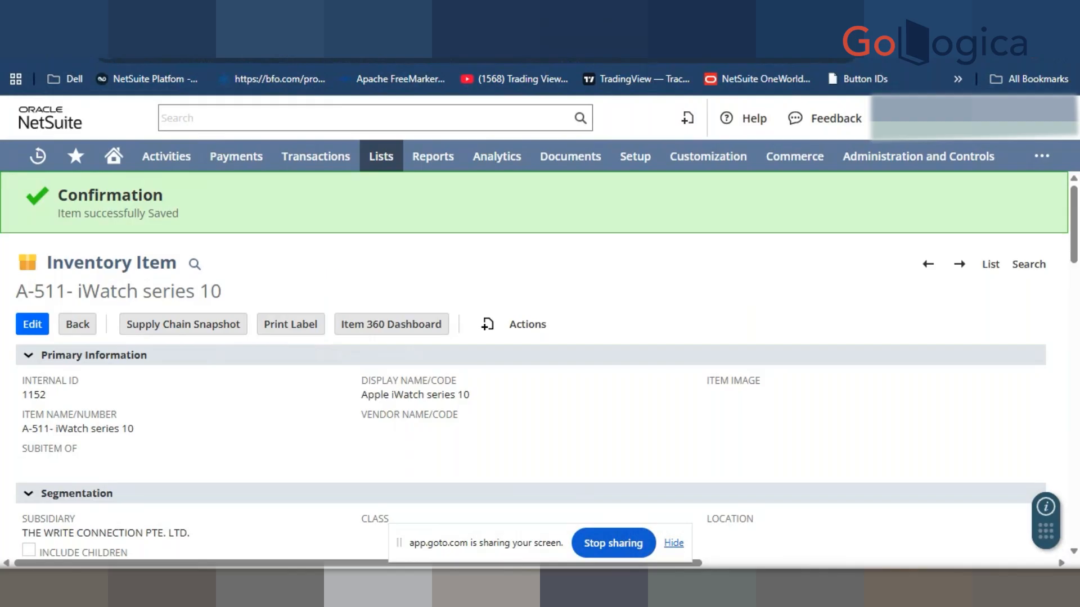
# Start a new purchase requisition in a separate browser tab, keeping the saved inventory item open
pyautogui.click(162, 16)
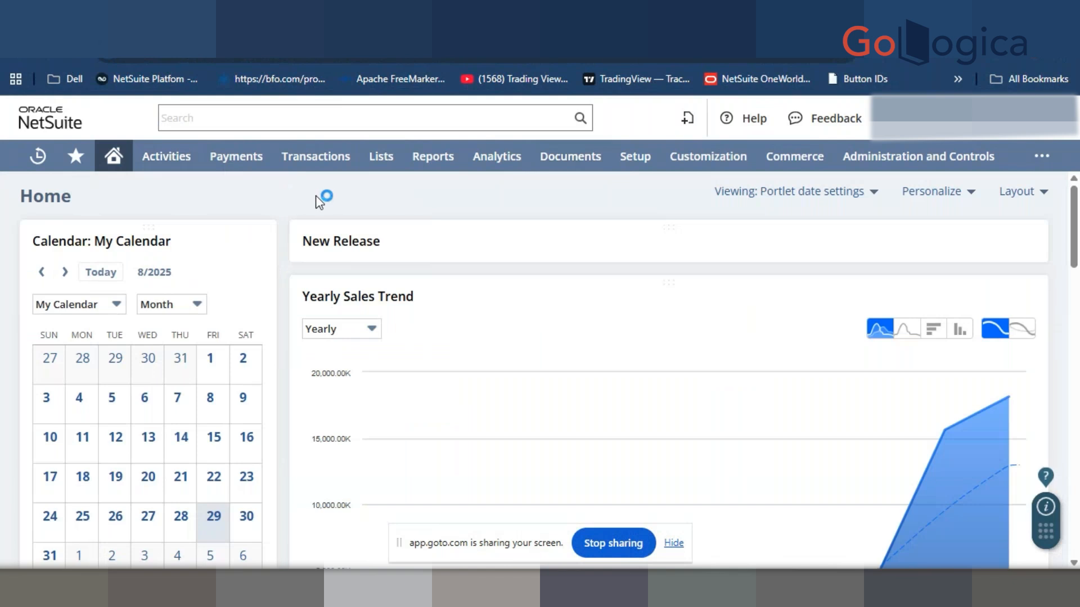
pyautogui.moveTo(313, 159)
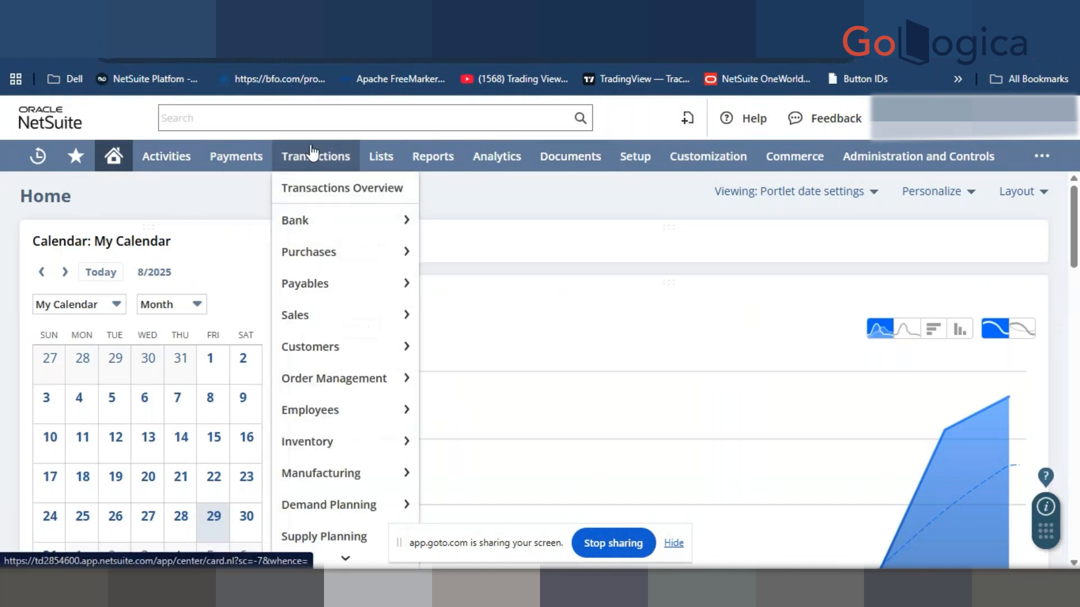
pyautogui.moveTo(345, 251)
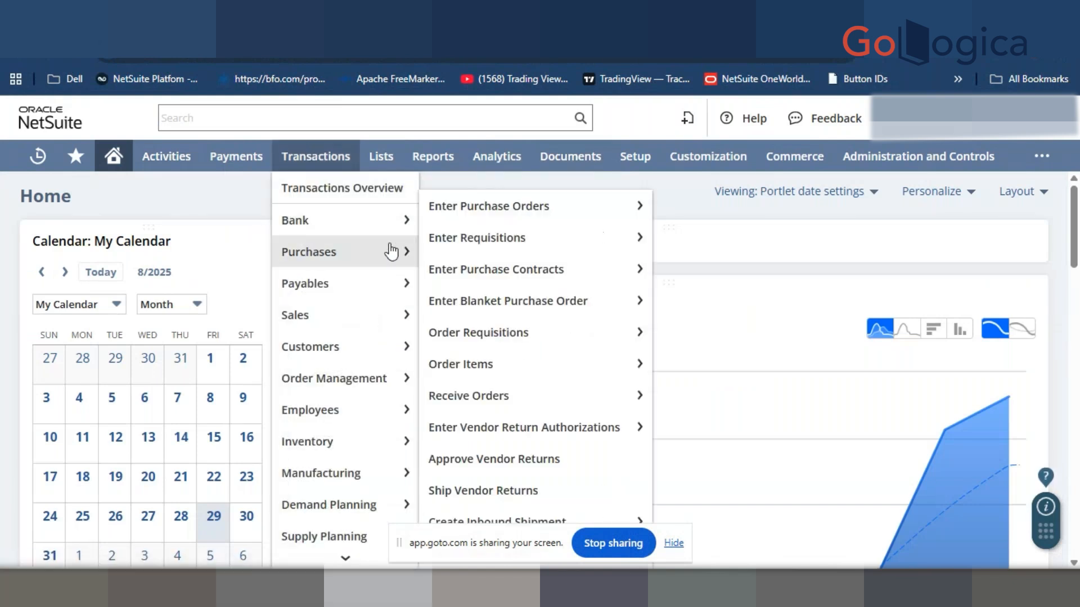
pyautogui.moveTo(480, 246)
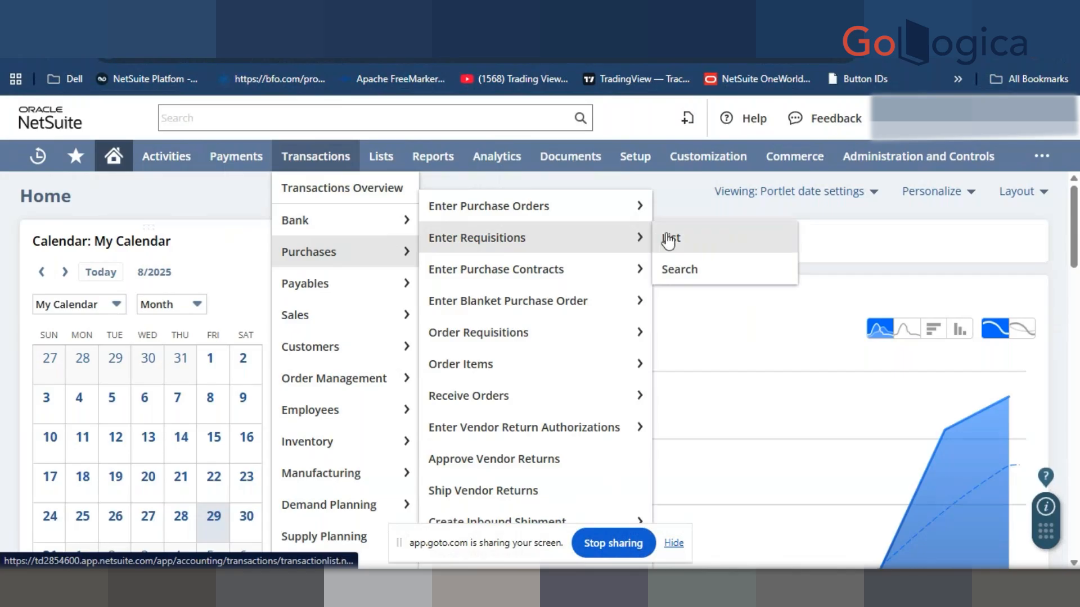
pyautogui.moveTo(530, 217)
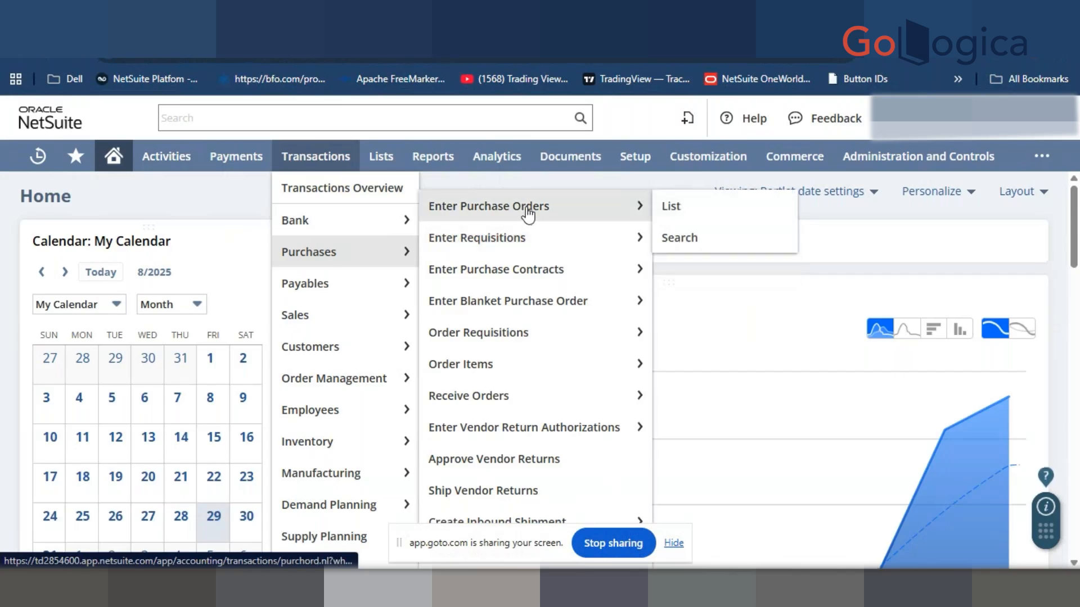
pyautogui.moveTo(515, 242)
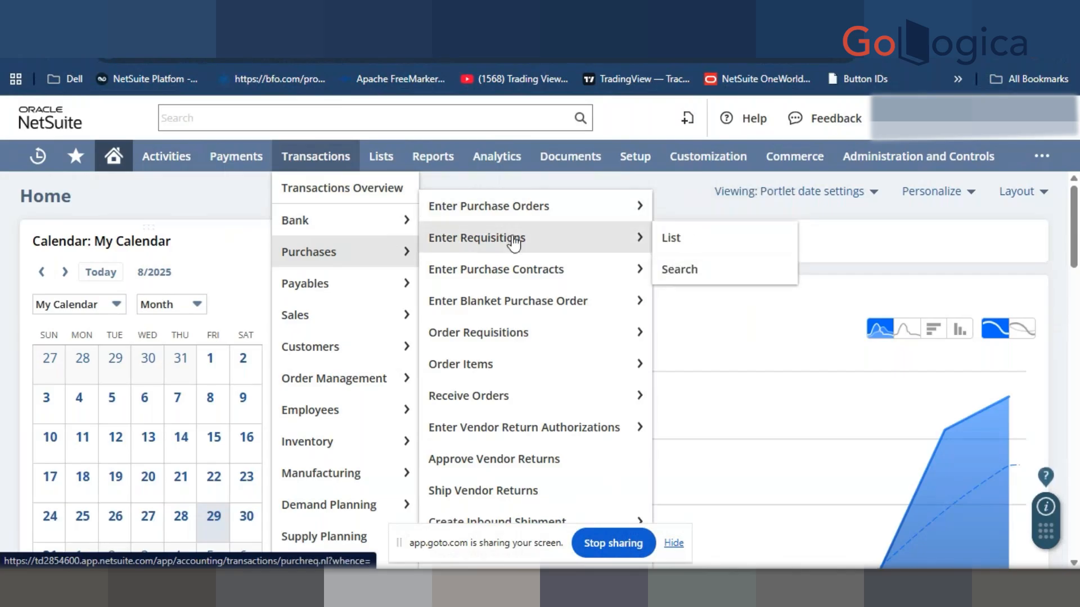
pyautogui.rightClick(515, 243)
pyautogui.click(533, 251)
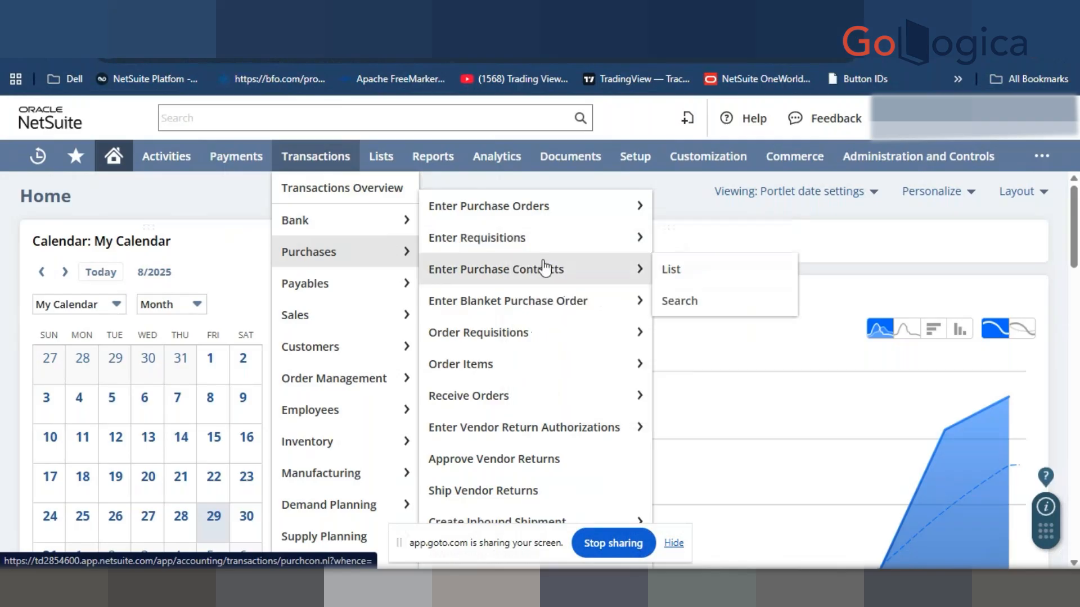
pyautogui.hotkey('ctrl', 'Tab')
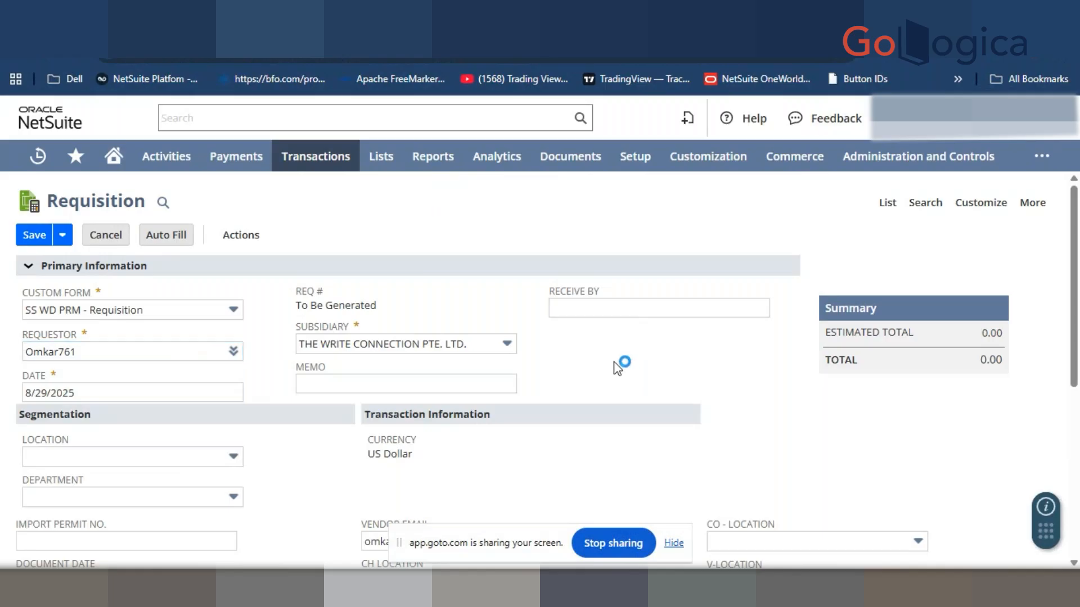
# Set the requisition's receive-by date to 9/5/2025 and its location to Boston - US, keeping THE WRITE CONNECTION PTE. LTD. as subsidiary
pyautogui.scroll(-2, 614, 364)
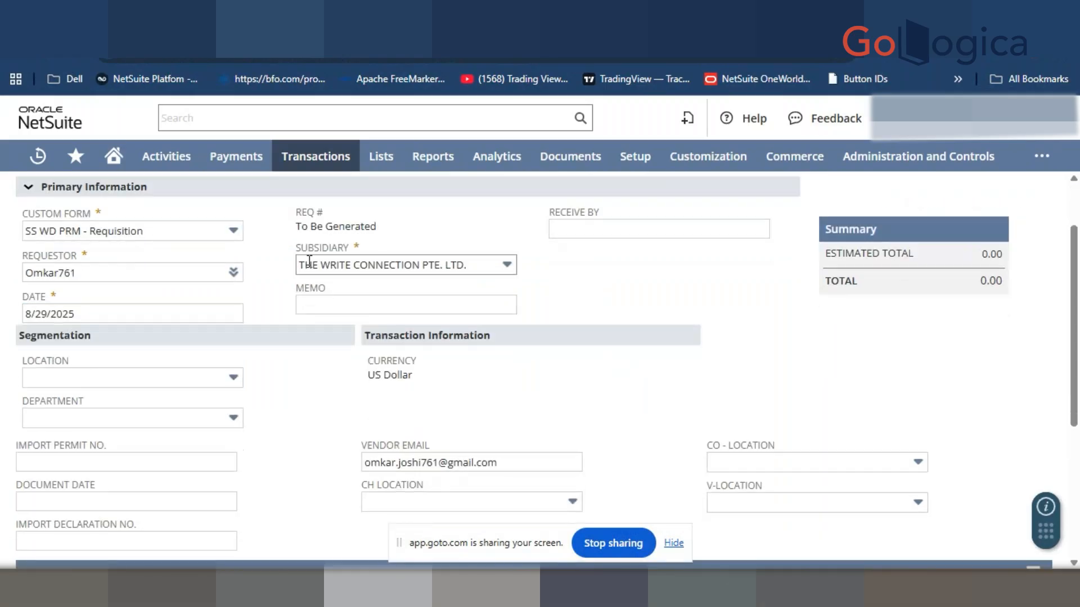
pyautogui.click(375, 267)
pyautogui.click(374, 266)
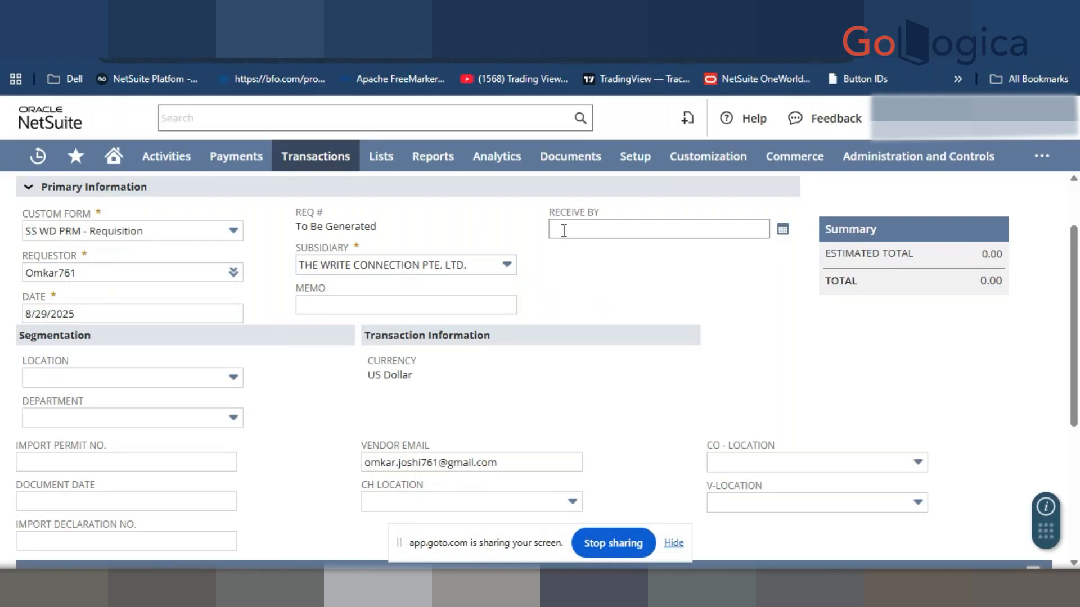
pyautogui.click(783, 230)
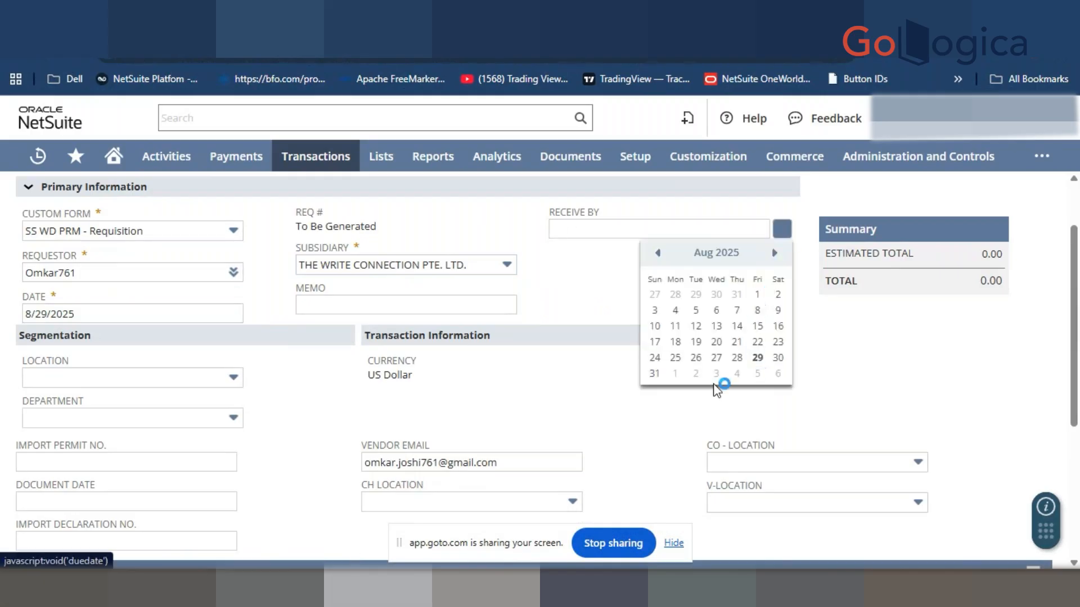
pyautogui.click(757, 374)
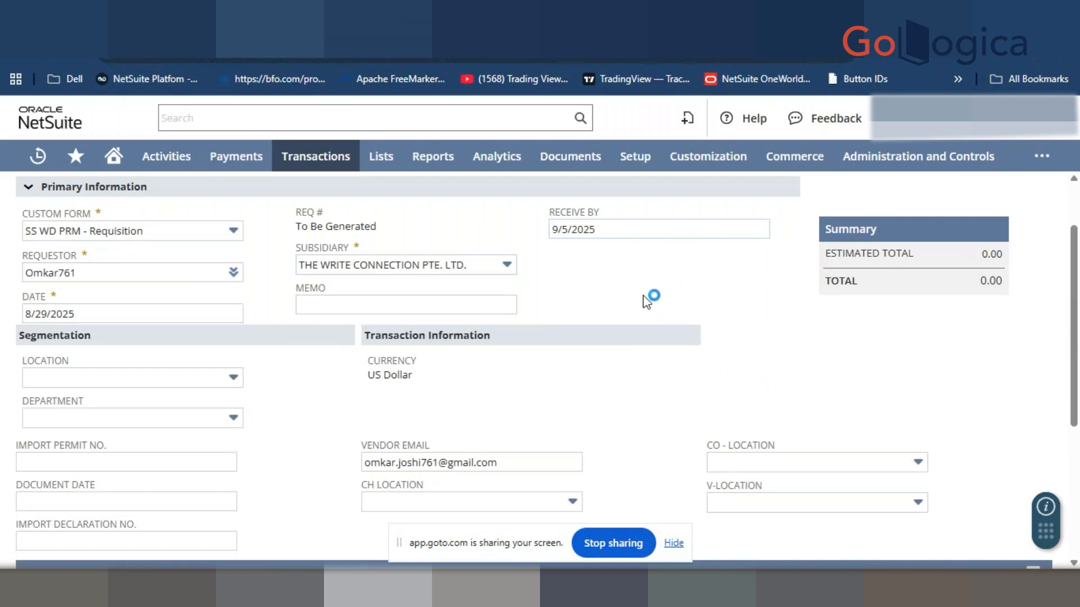
pyautogui.scroll(-1, 263, 405)
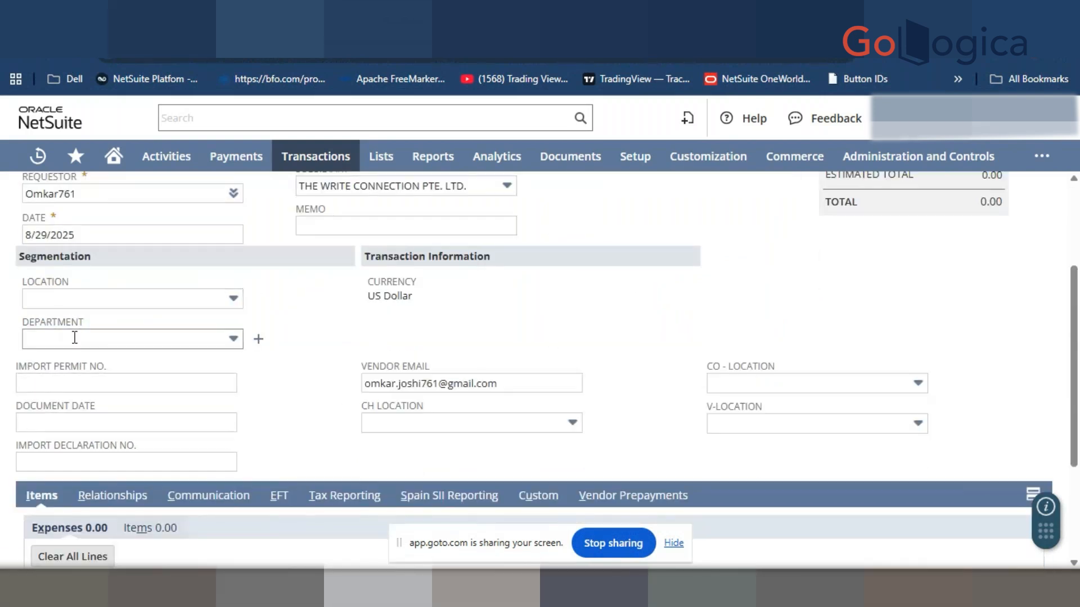
pyautogui.click(75, 300)
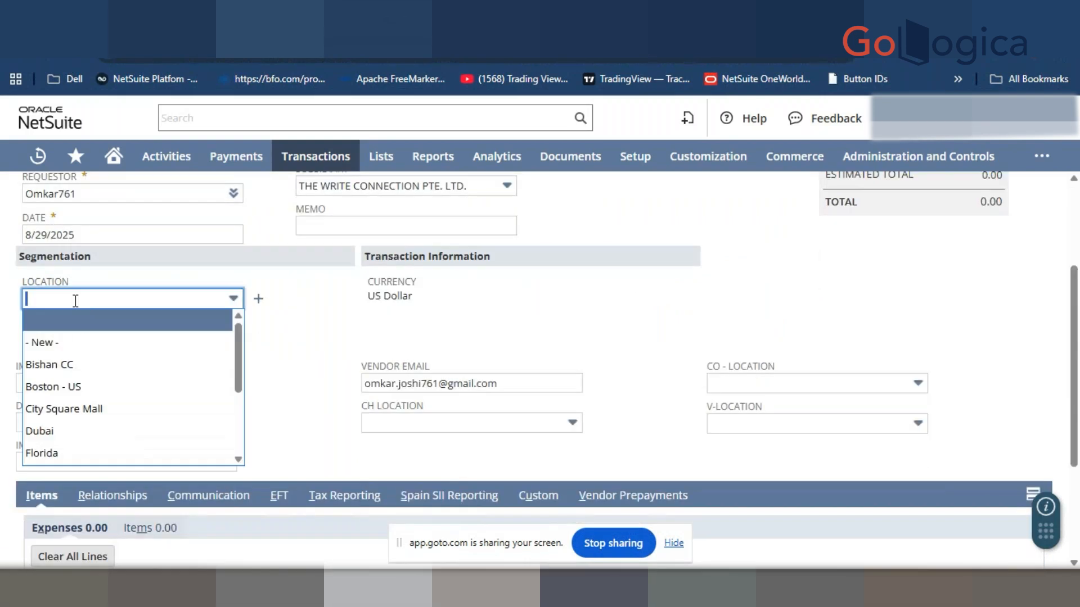
pyautogui.click(81, 386)
# Copy the name A-511- iWatch series 10 from the saved inventory item and select that item on the requisition's item line
pyautogui.scroll(-1, 319, 365)
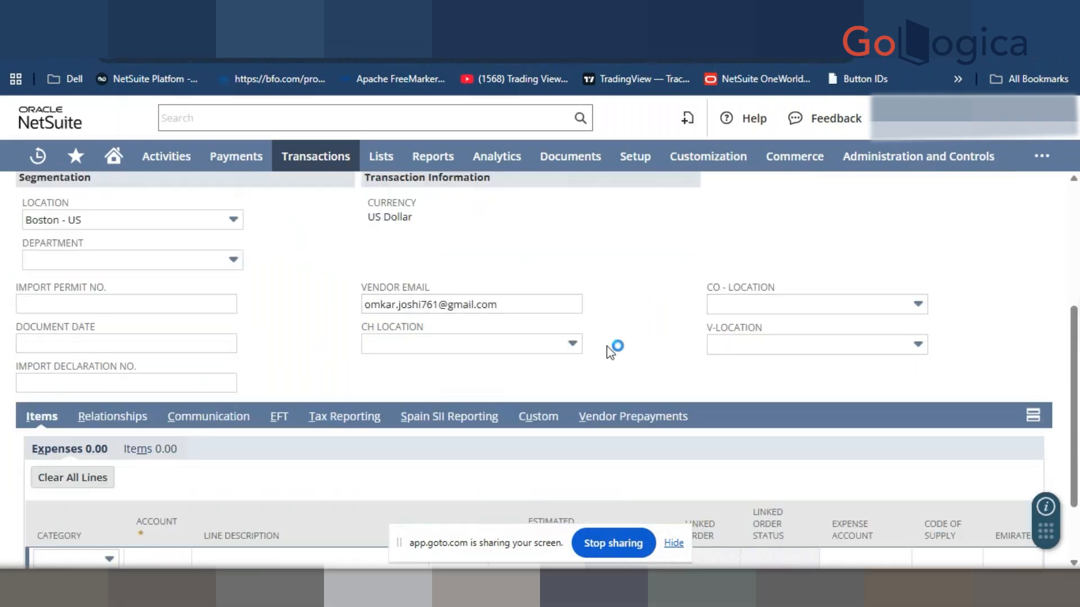
pyautogui.scroll(-1, 547, 347)
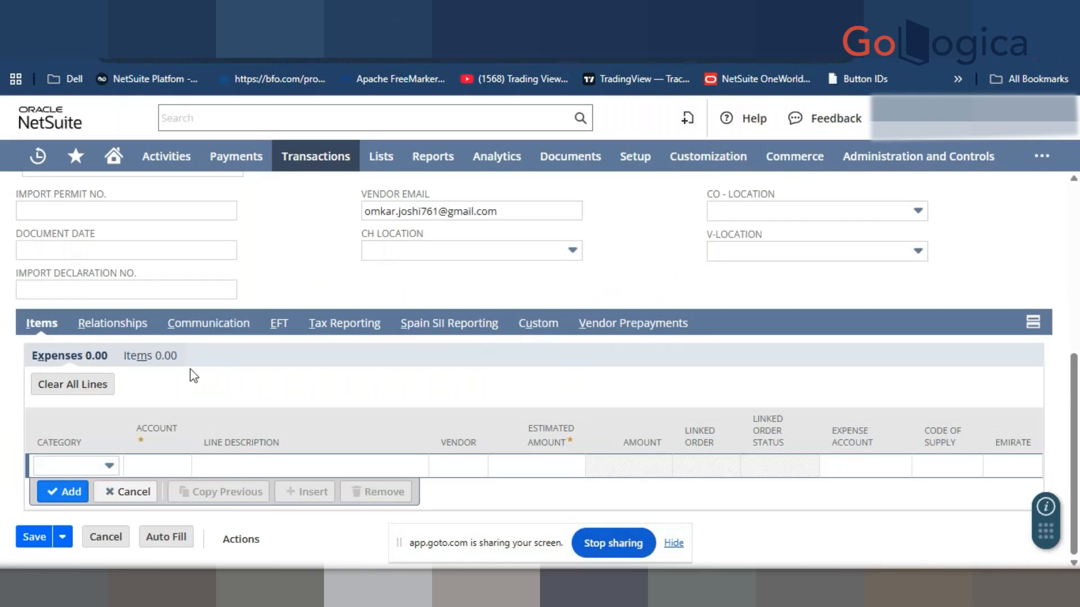
pyautogui.click(159, 356)
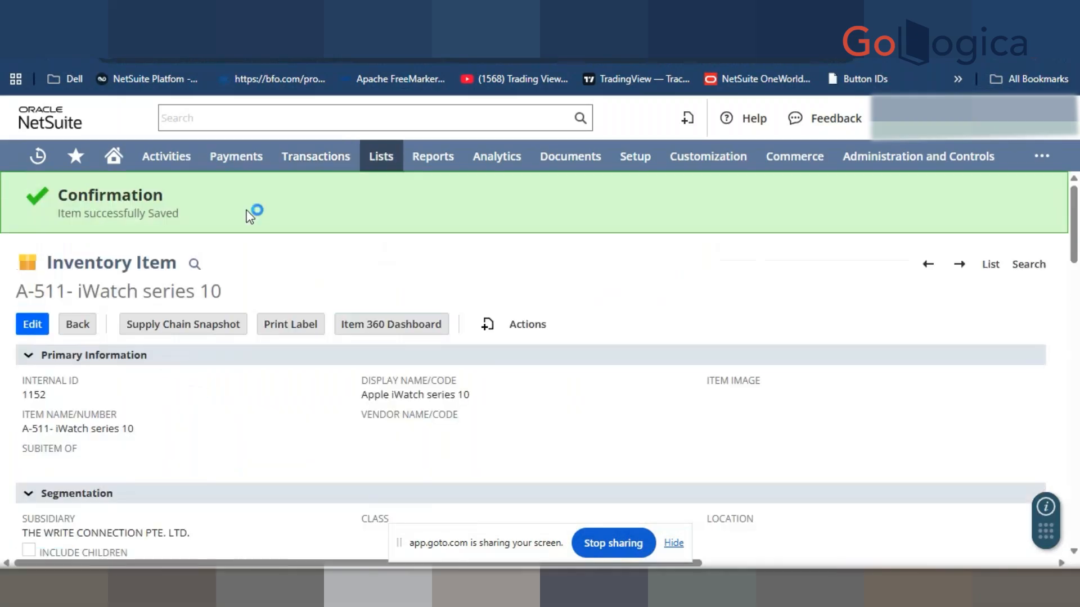
pyautogui.moveTo(21, 289); pyautogui.dragTo(261, 294)
pyautogui.hotkey('ctrl', 'c')
pyautogui.click(239, 16)
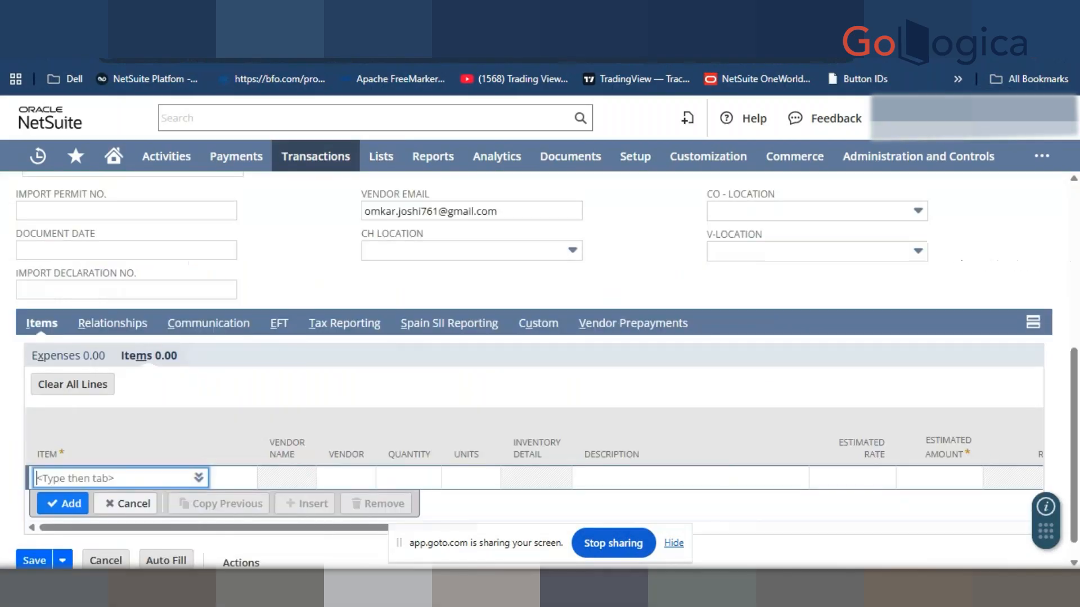
pyautogui.hotkey('ctrl', 'v')
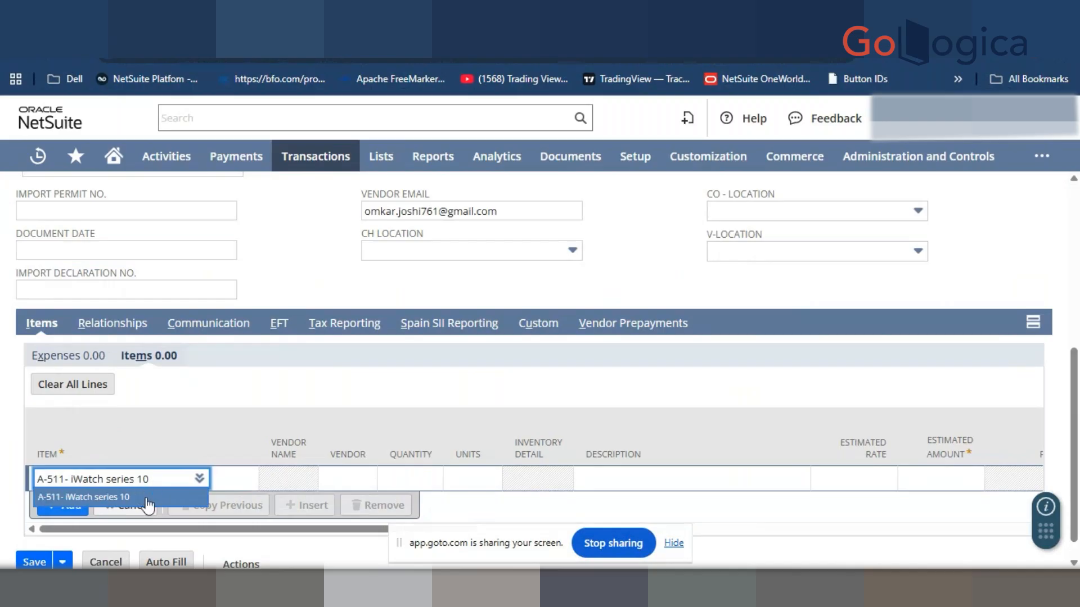
pyautogui.click(146, 500)
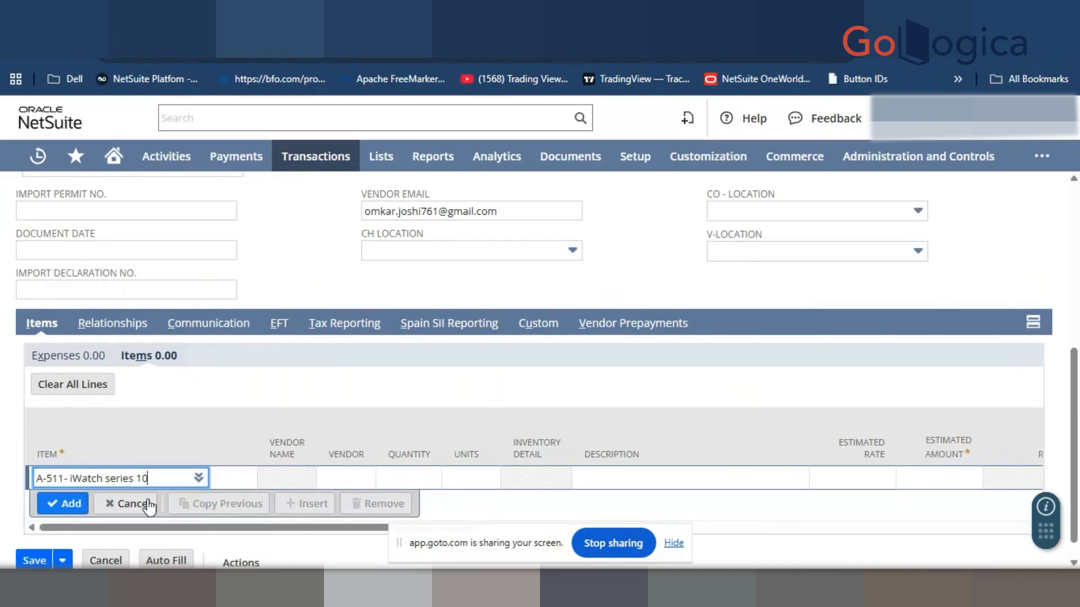
# Set the quantity of the iWatch line to 200
pyautogui.click(407, 478)
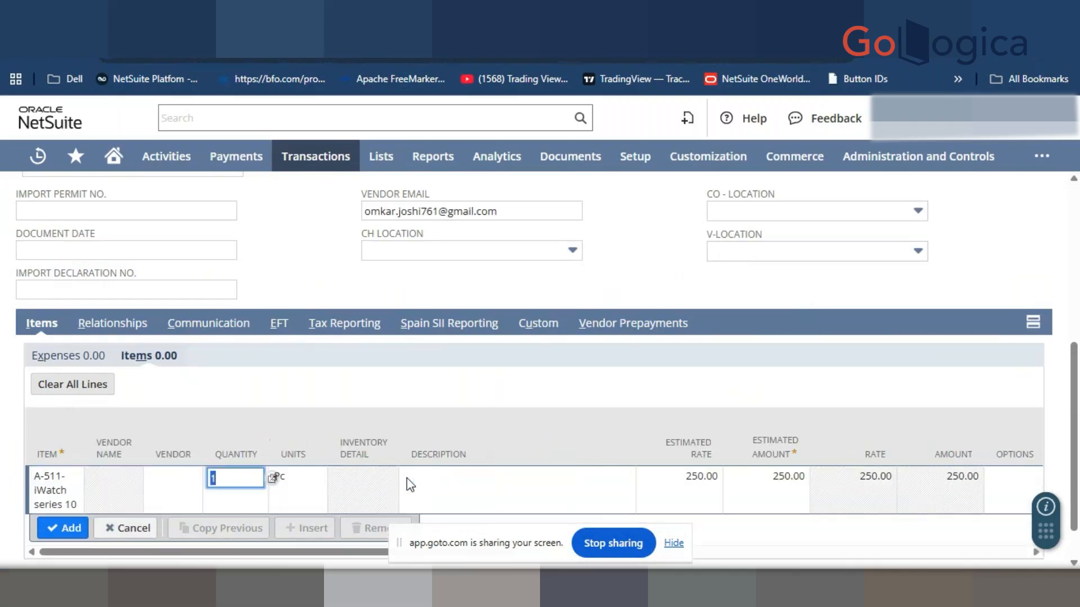
pyautogui.write('200')
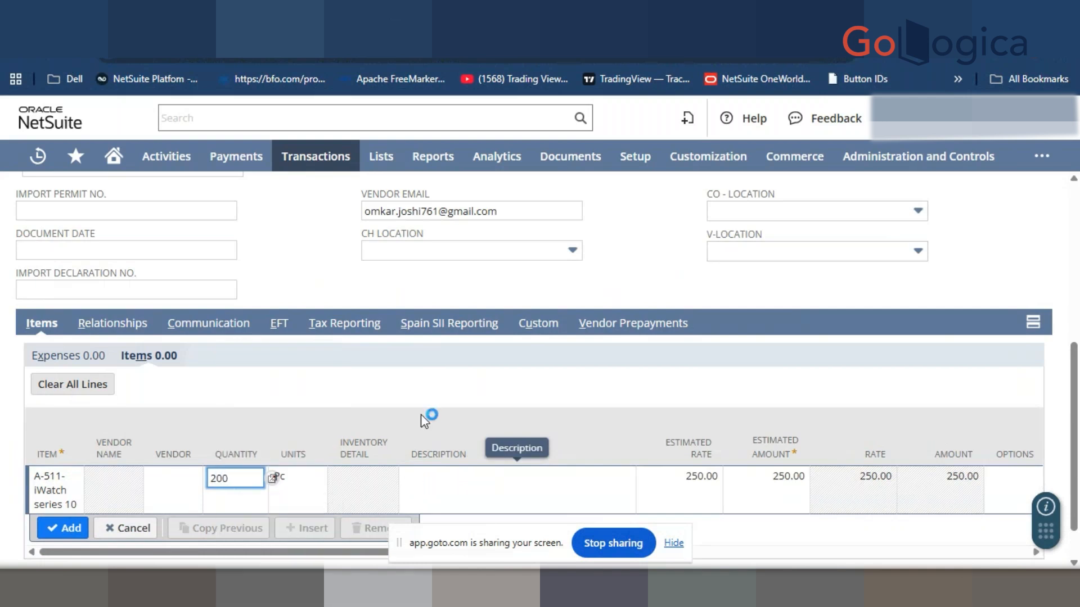
pyautogui.click(427, 378)
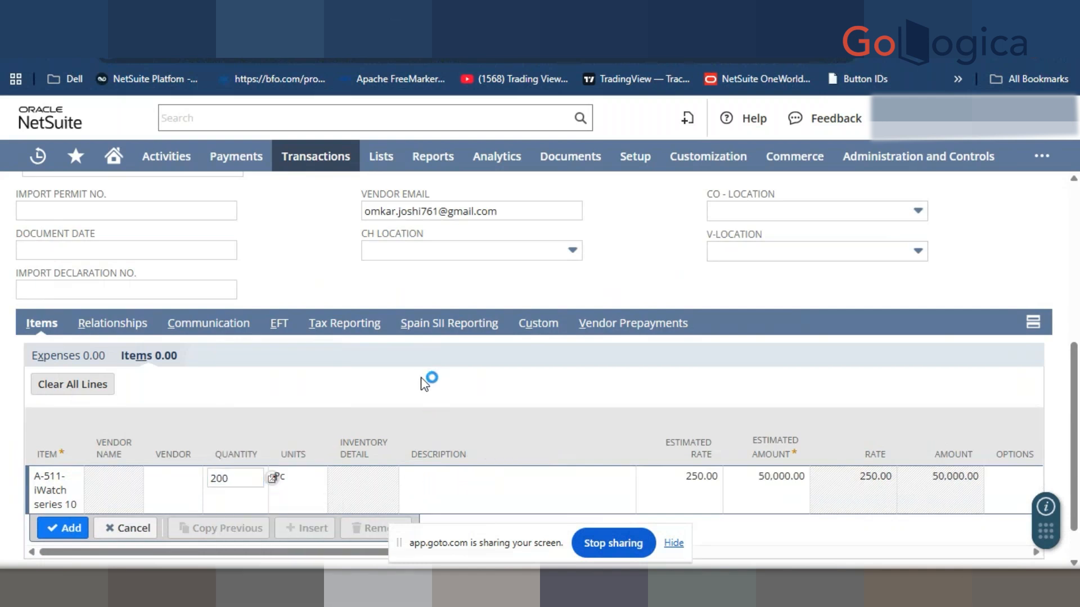
pyautogui.click(284, 482)
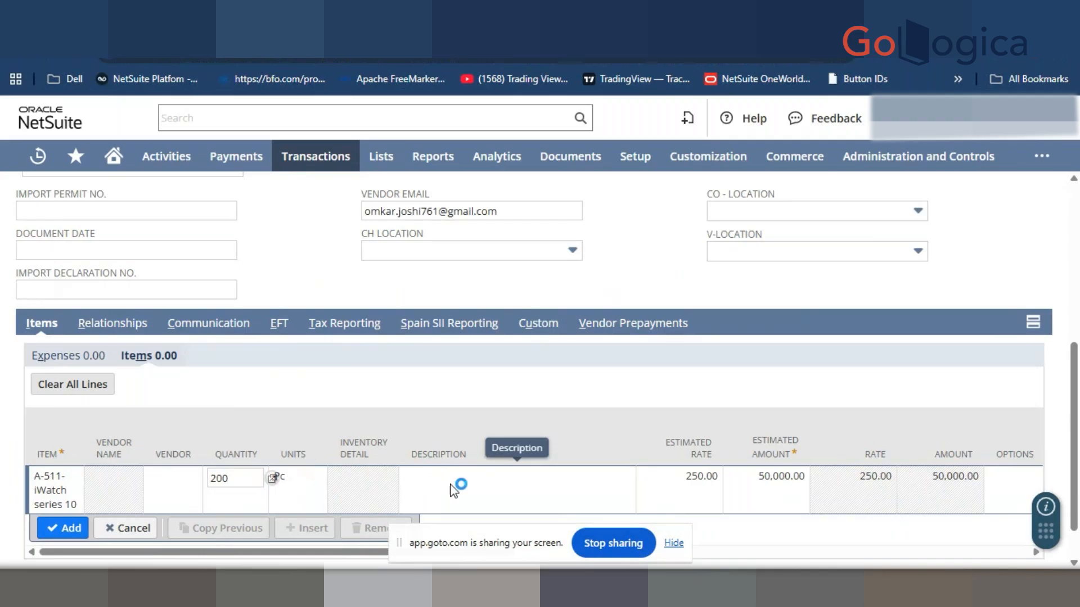
# Compare the purchase price on the inventory item record with the rate on the requisition line
pyautogui.click(416, 17)
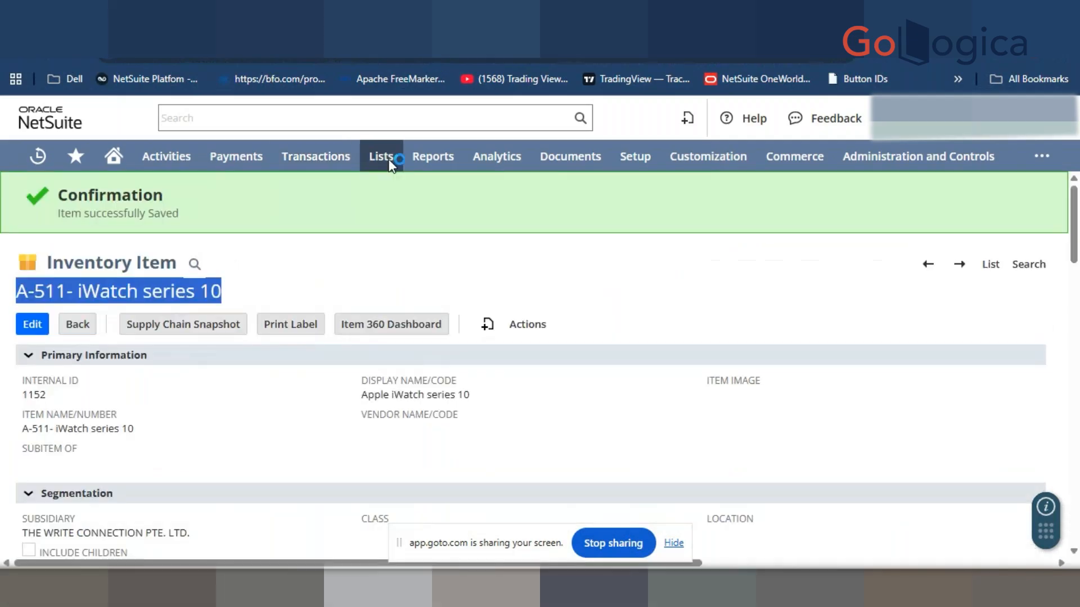
pyautogui.scroll(-3, 245, 321)
pyautogui.scroll(-8, 245, 325)
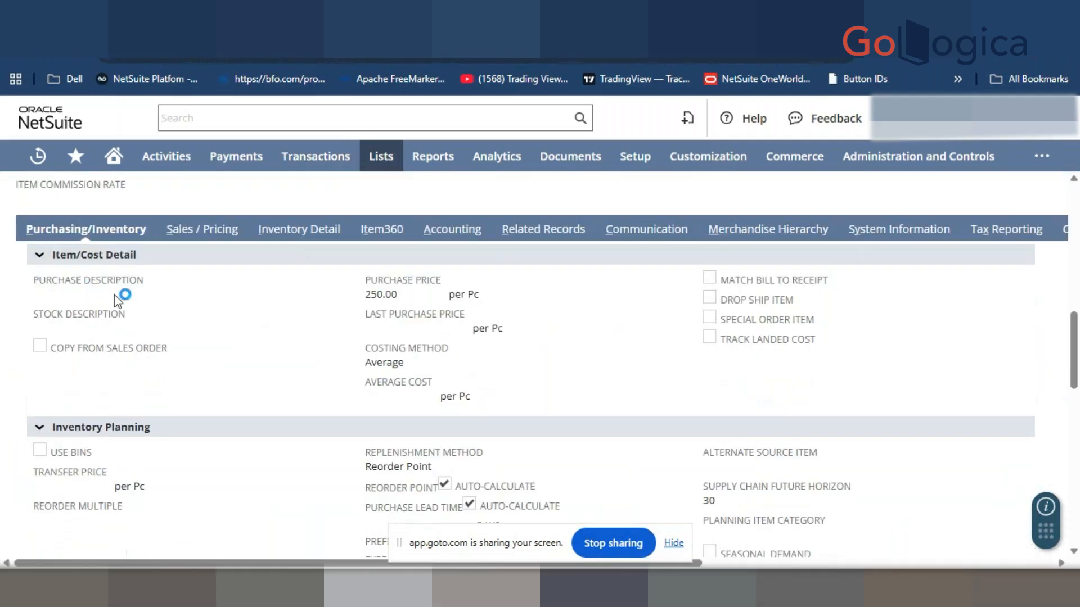
pyautogui.click(315, 17)
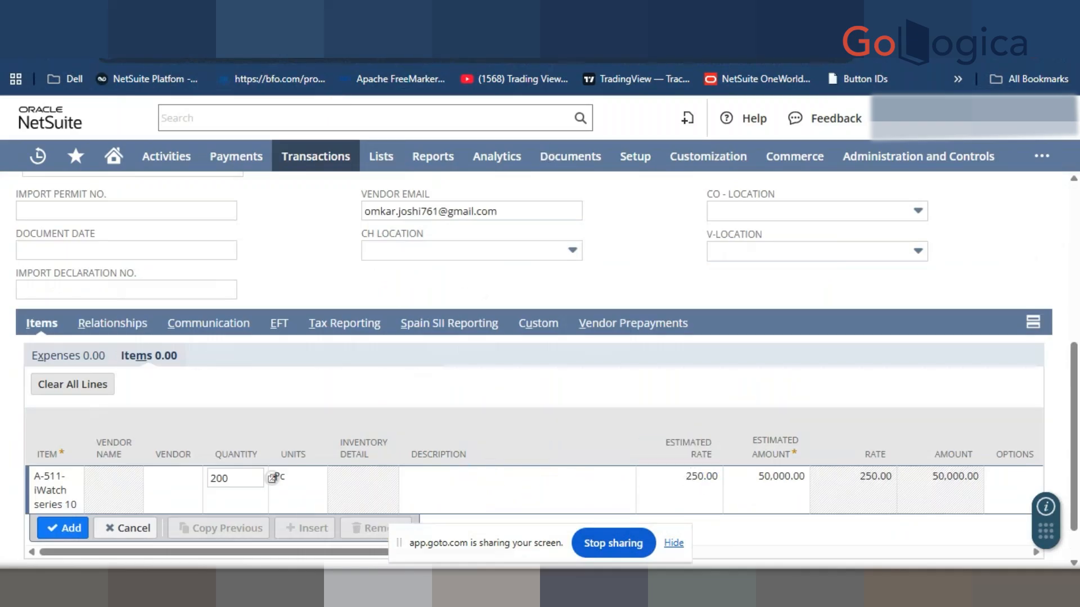
pyautogui.click(433, 17)
pyautogui.moveTo(365, 294); pyautogui.dragTo(396, 294)
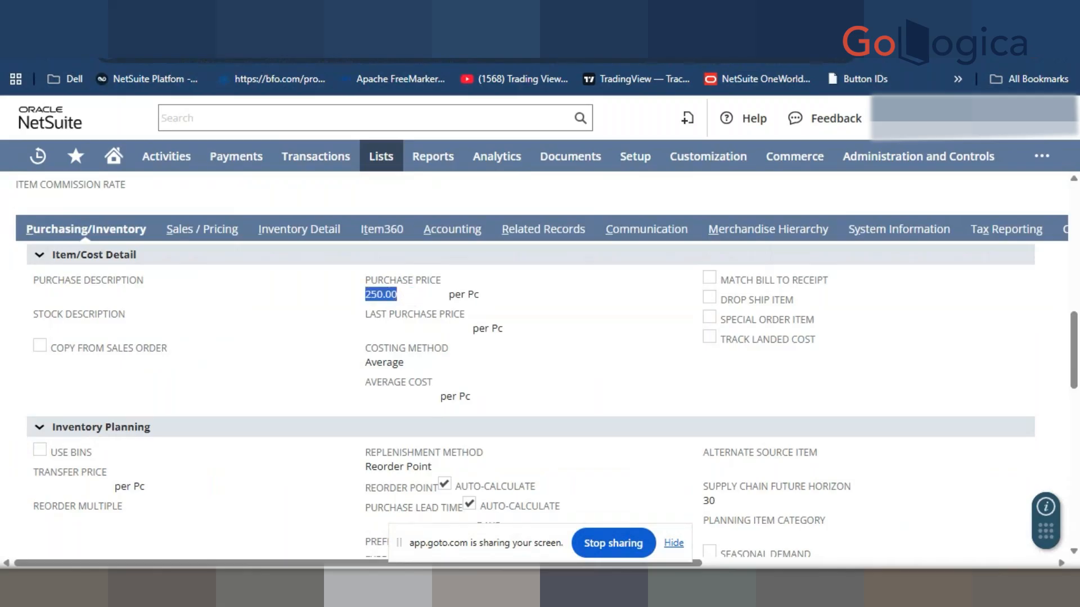
pyautogui.click(270, 17)
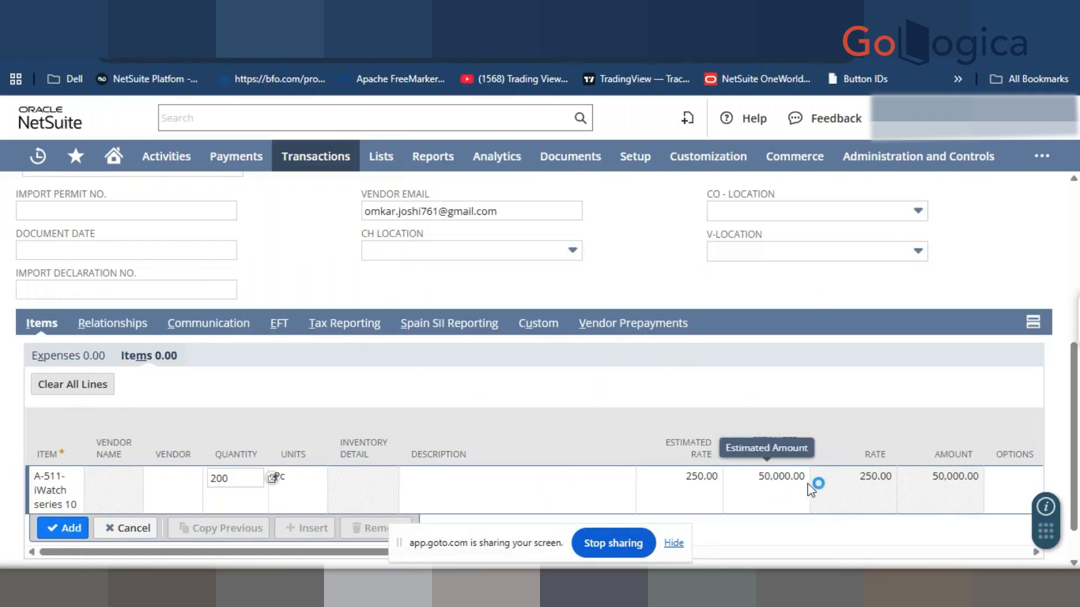
# Add the iWatch line to the requisition and save the requisition
pyautogui.click(329, 552)
pyautogui.moveTo(321, 558); pyautogui.dragTo(182, 541)
pyautogui.click(66, 528)
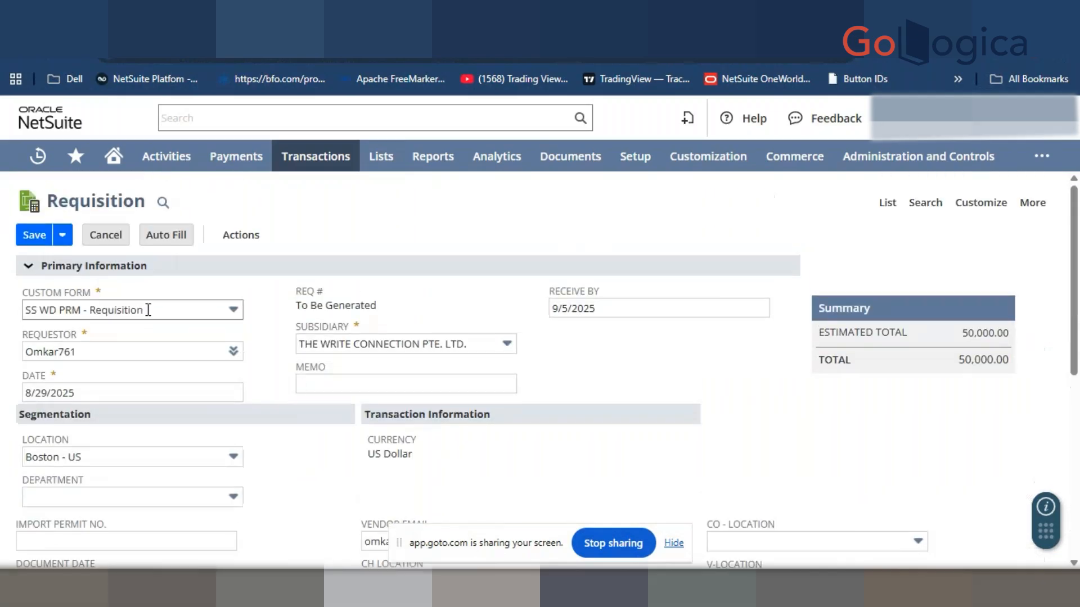
pyautogui.click(32, 237)
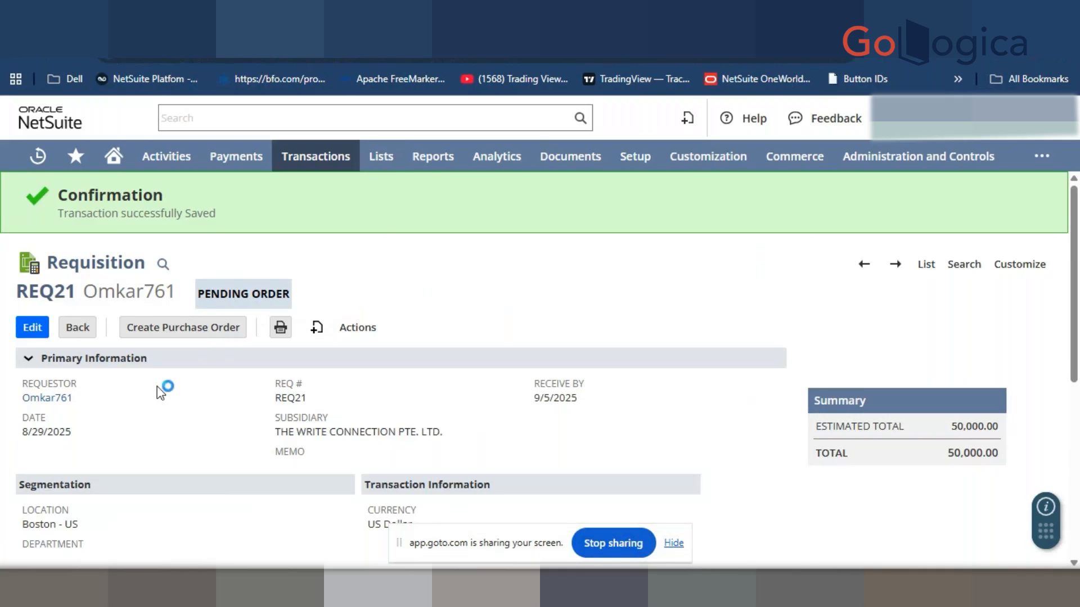
# Start creating a purchase order from the saved iWatch requisition
pyautogui.click(168, 336)
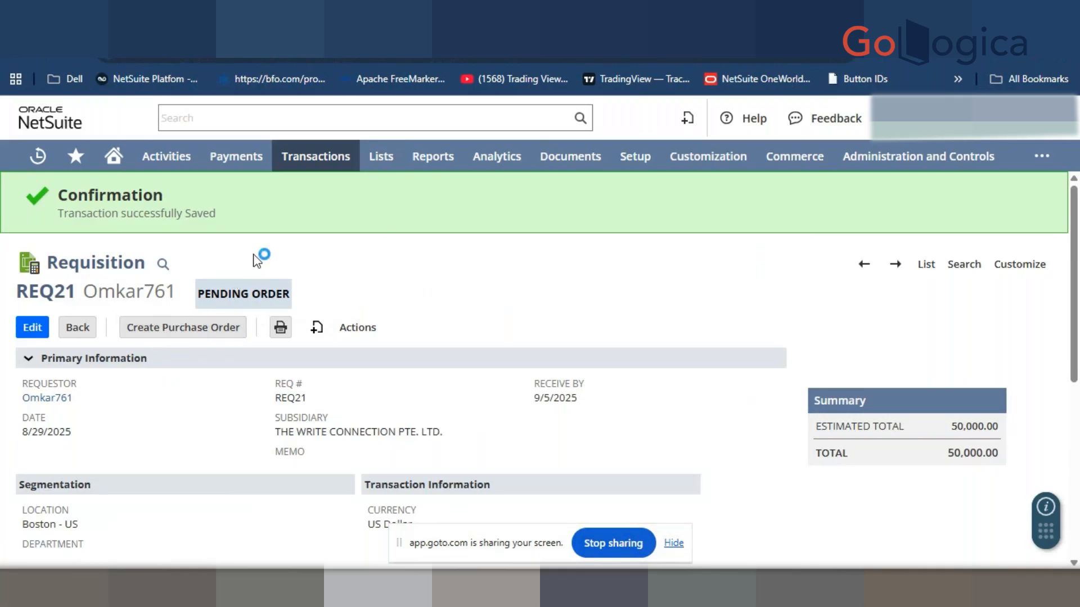
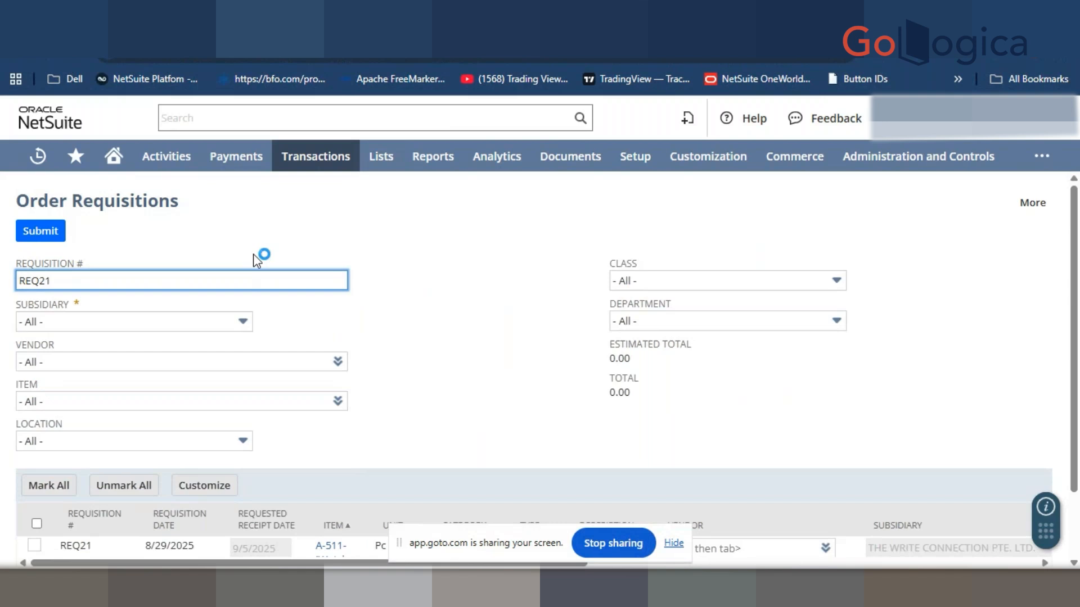
# Open the employees list in a new browser tab and the first listed employee's record in another
pyautogui.moveTo(386, 166)
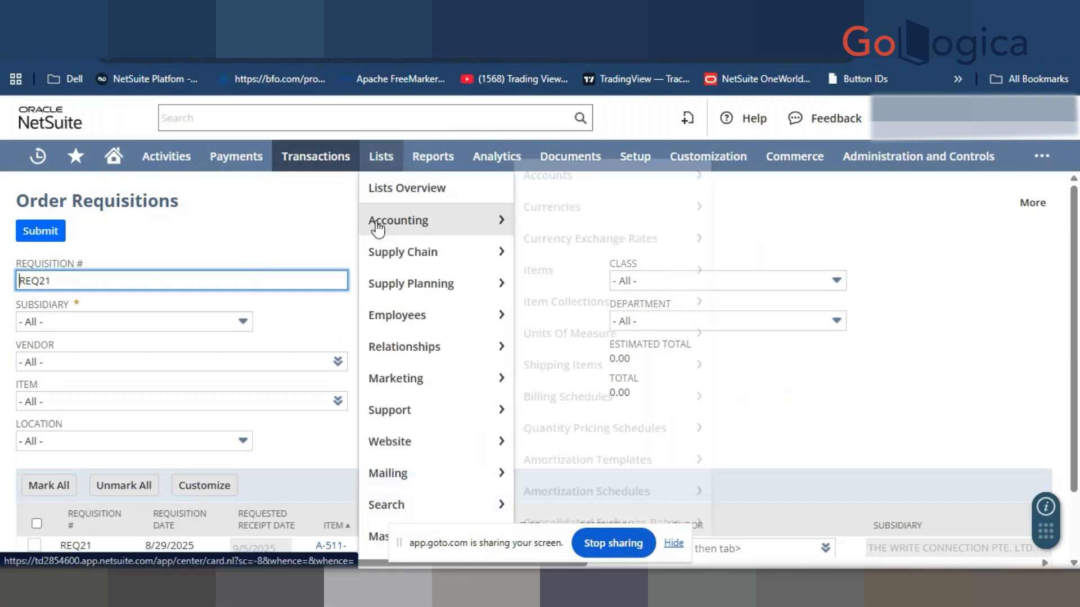
pyautogui.moveTo(386, 313)
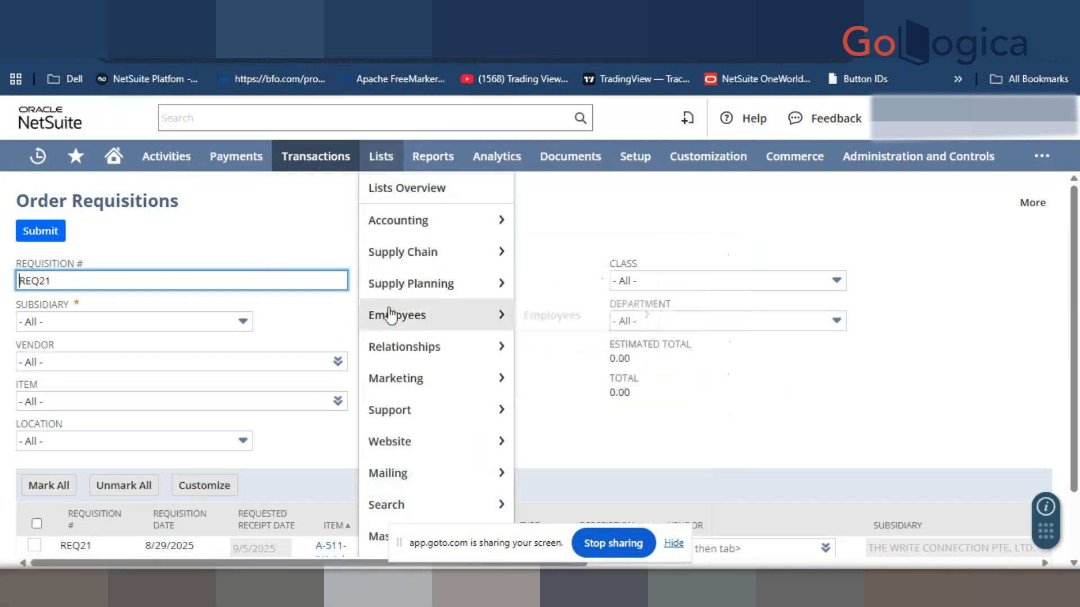
pyautogui.rightClick(557, 312)
pyautogui.click(590, 338)
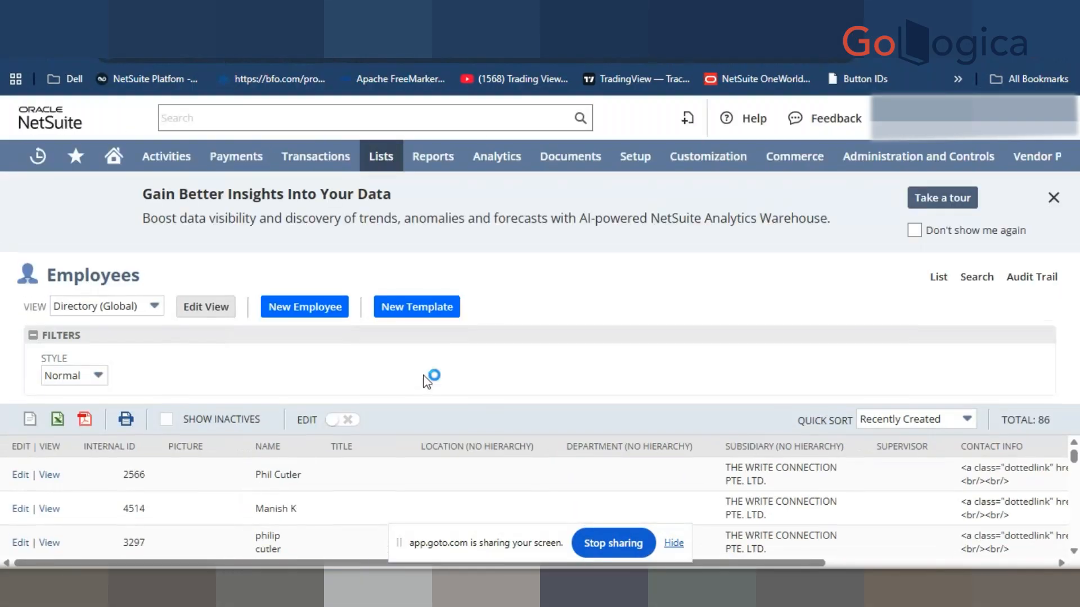
pyautogui.rightClick(51, 475)
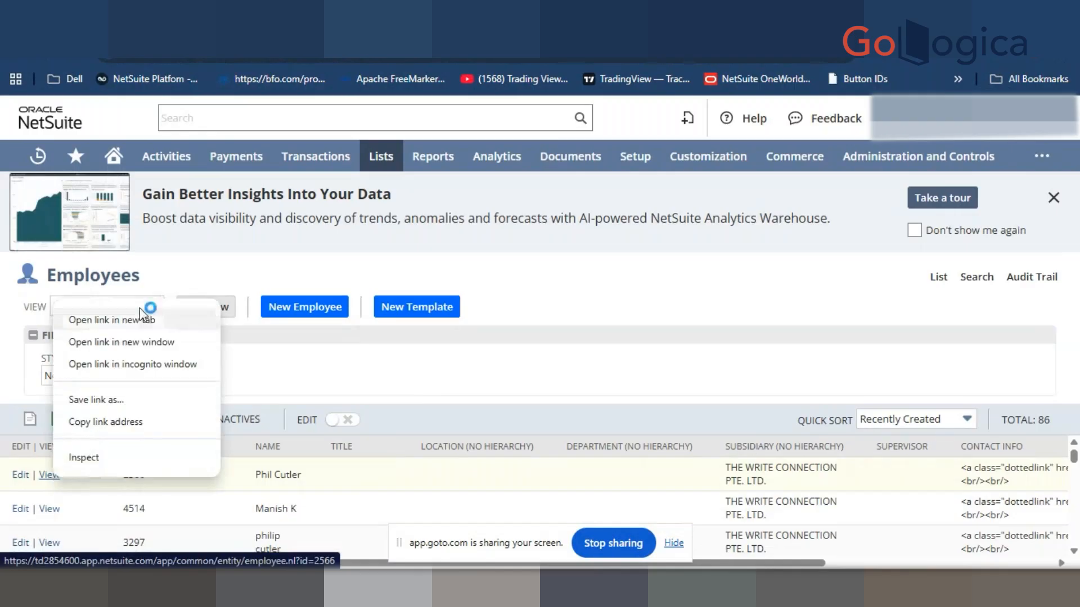
pyautogui.click(149, 319)
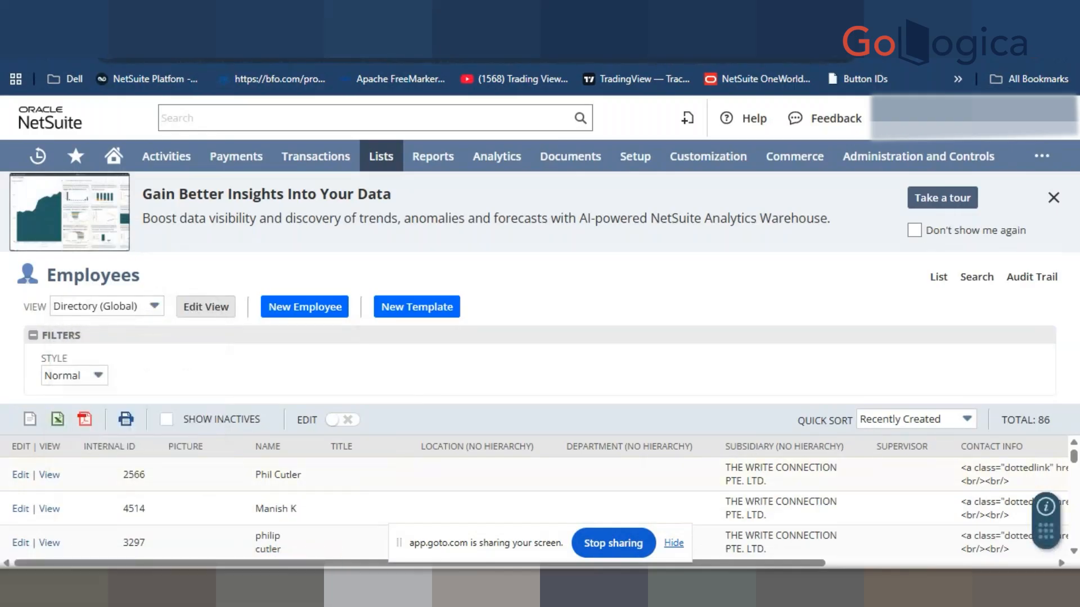
# Review the access and Human Resources details on the employee record and return to the Order Requisitions page
pyautogui.hotkey('ctrl', 'Tab')
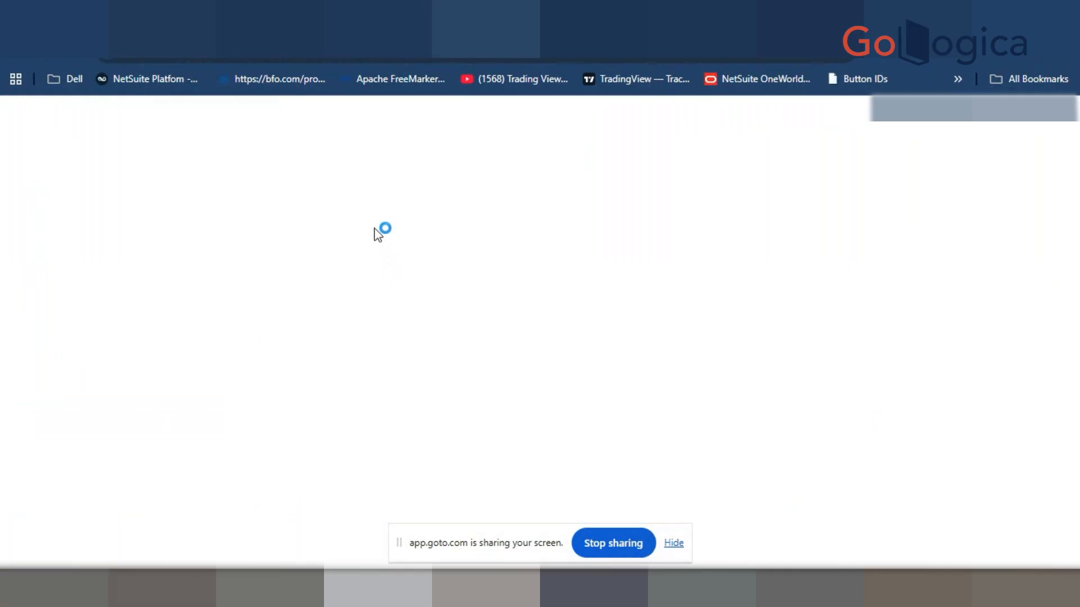
pyautogui.scroll(-6, 315, 304)
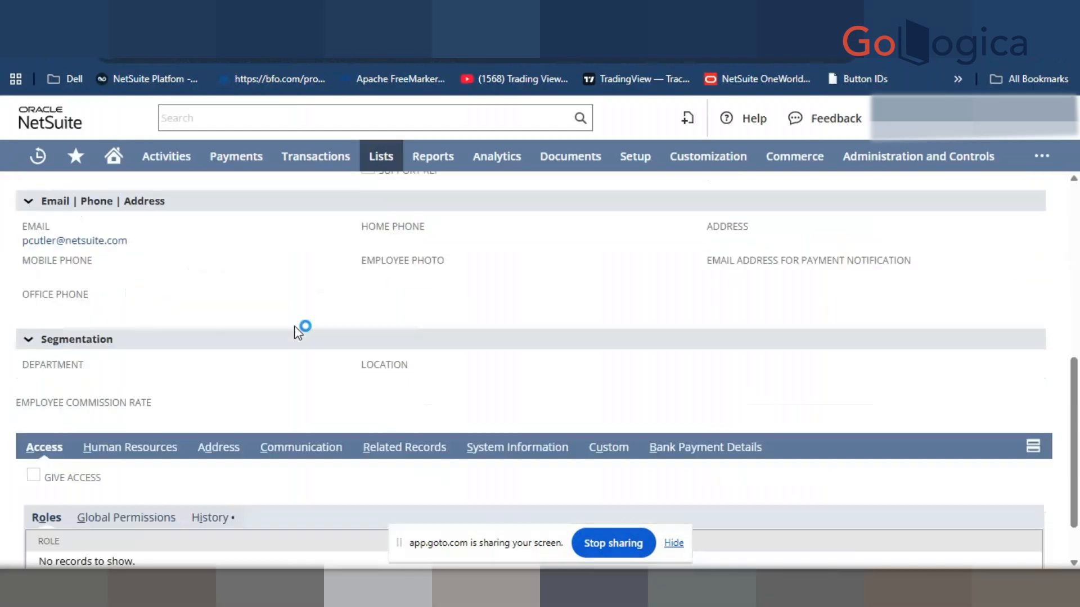
pyautogui.scroll(-1, 298, 331)
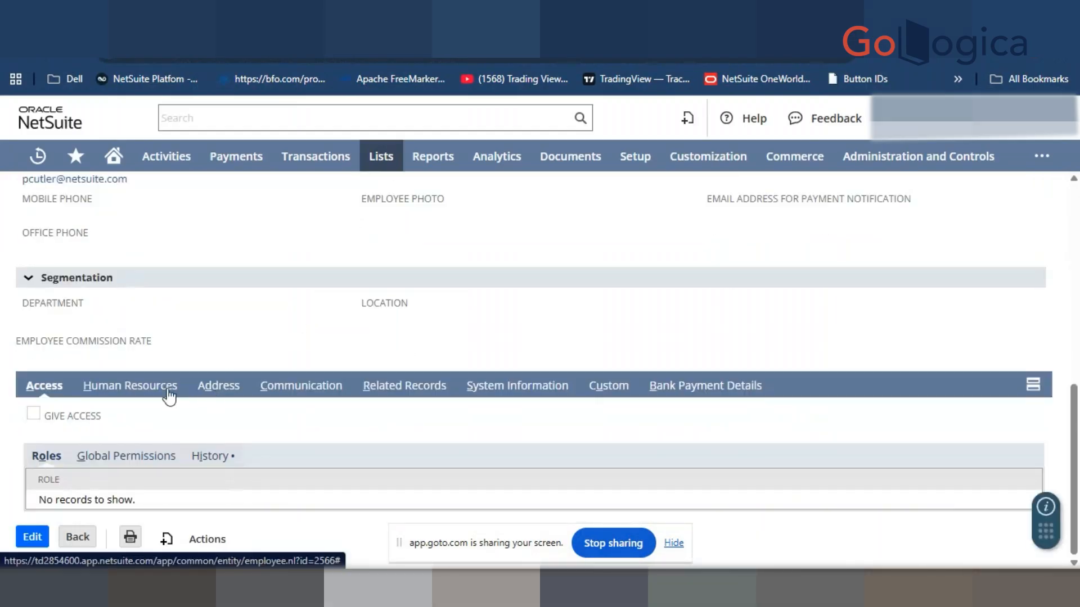
pyautogui.click(167, 393)
pyautogui.scroll(-3, 281, 382)
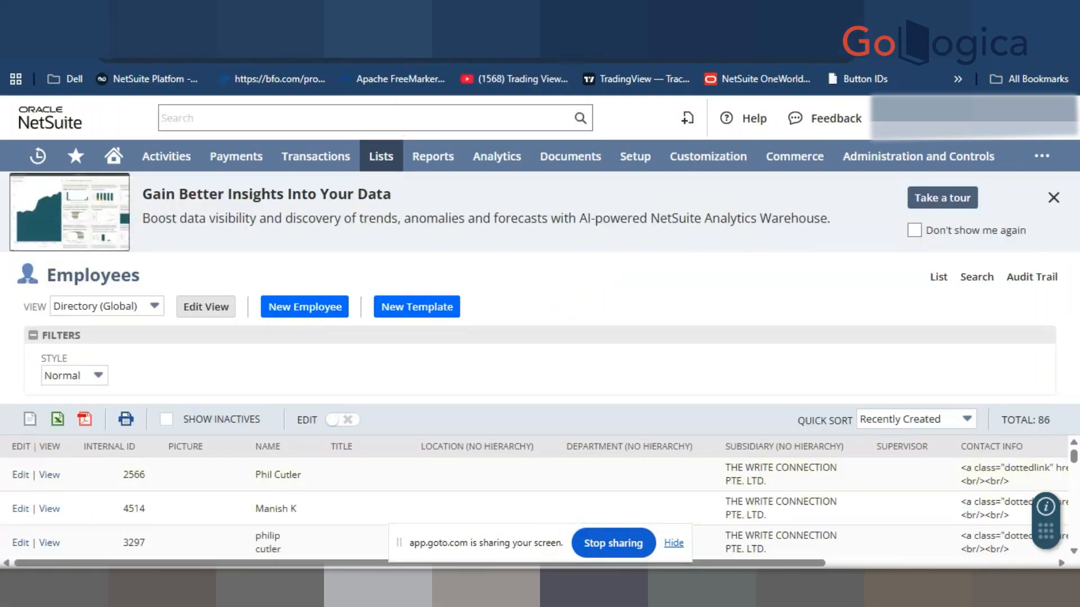
pyautogui.click(529, 17)
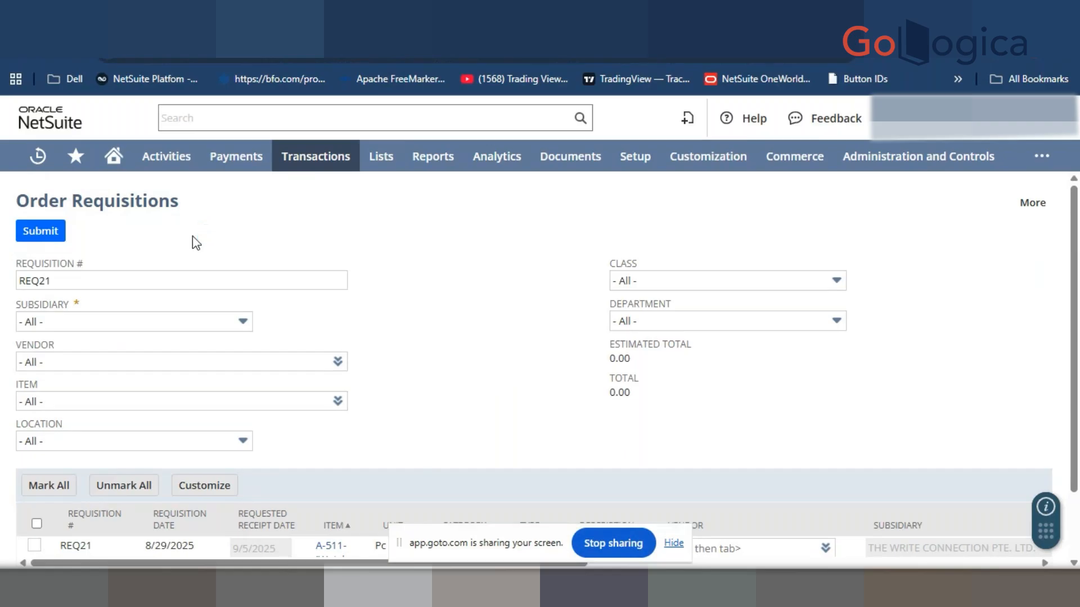
# Filter the requisitions by subsidiary THE WRITE CONNECTION PTE. LTD. and set the iWatch line's vendor to Crown Equipment Corporation
pyautogui.click(194, 330)
pyautogui.click(198, 371)
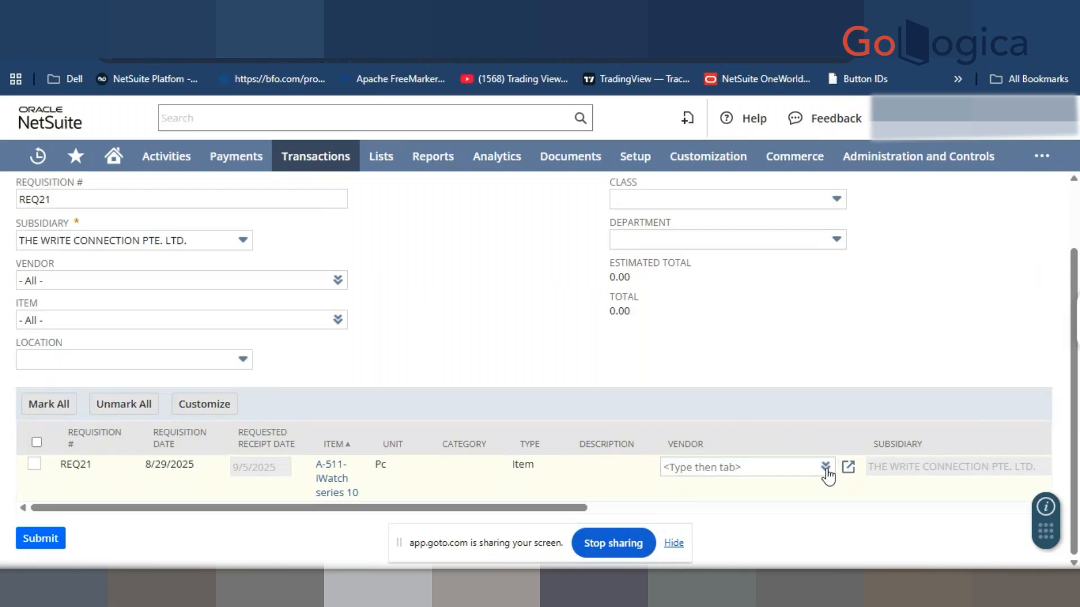
pyautogui.click(803, 449)
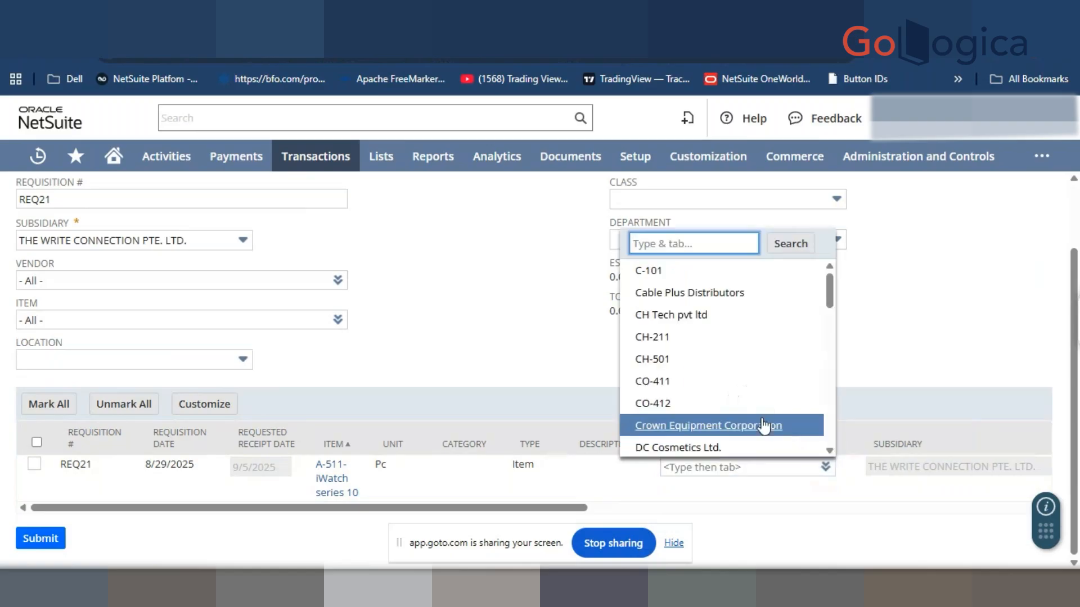
pyautogui.scroll(-2, 716, 292)
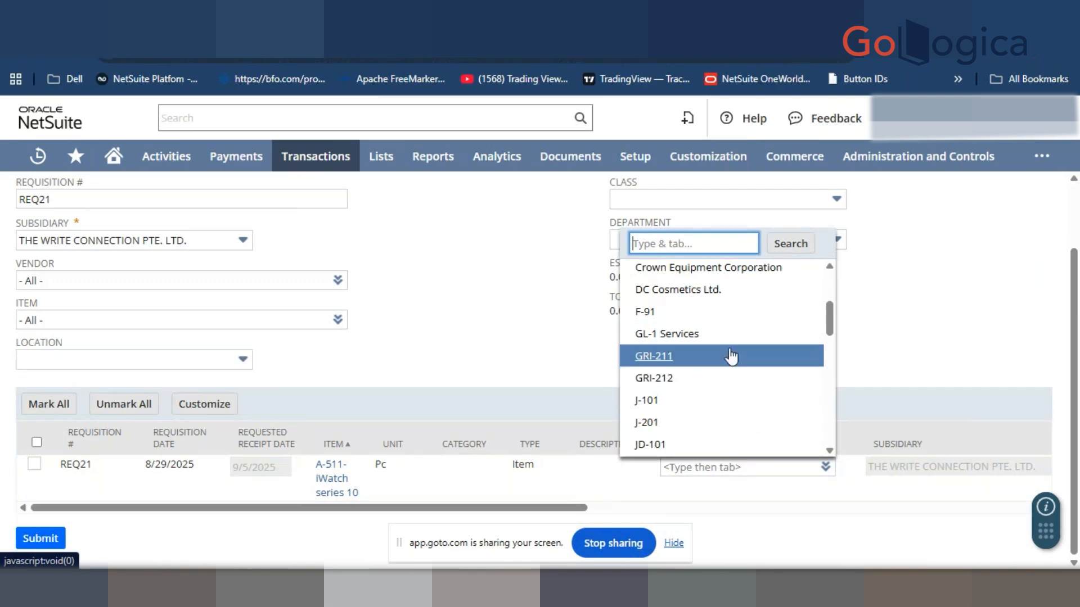
pyautogui.scroll(2, 723, 368)
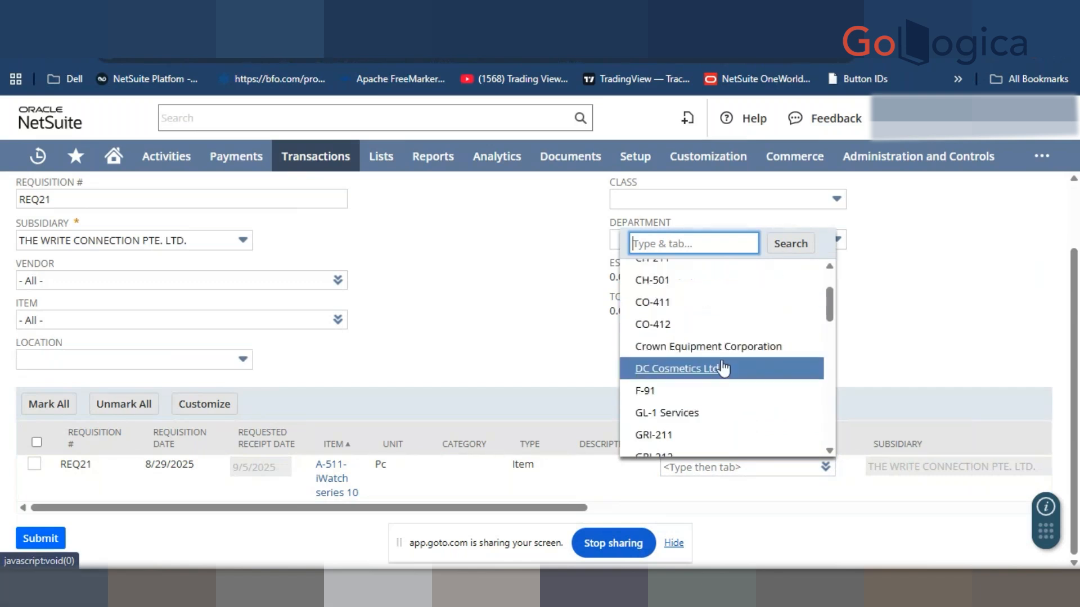
pyautogui.click(659, 349)
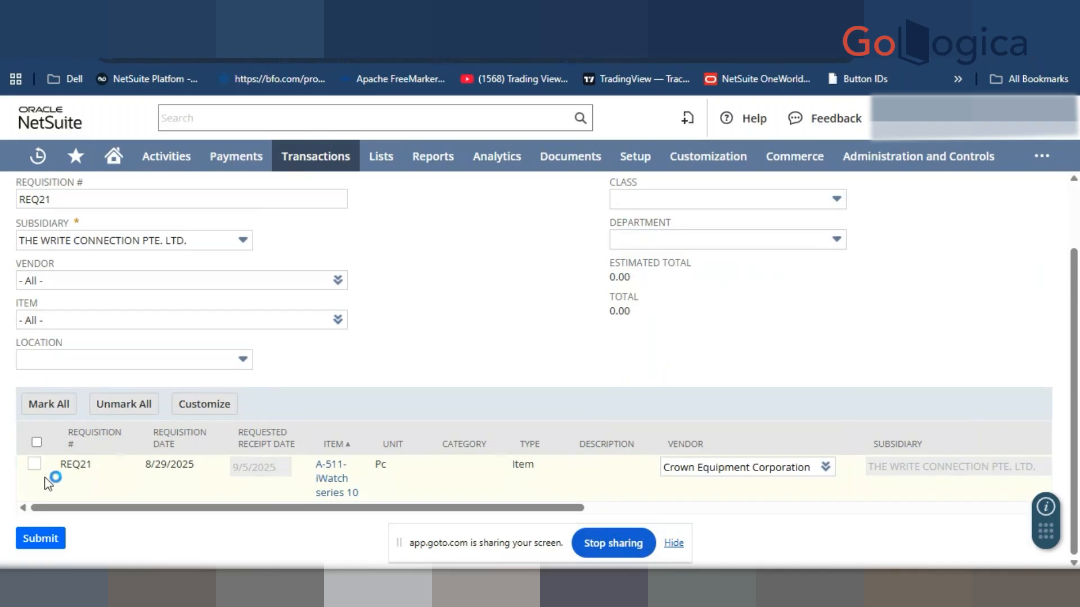
# Mark the iWatch requisition line for ordering and submit it to generate the purchase order
pyautogui.click(35, 465)
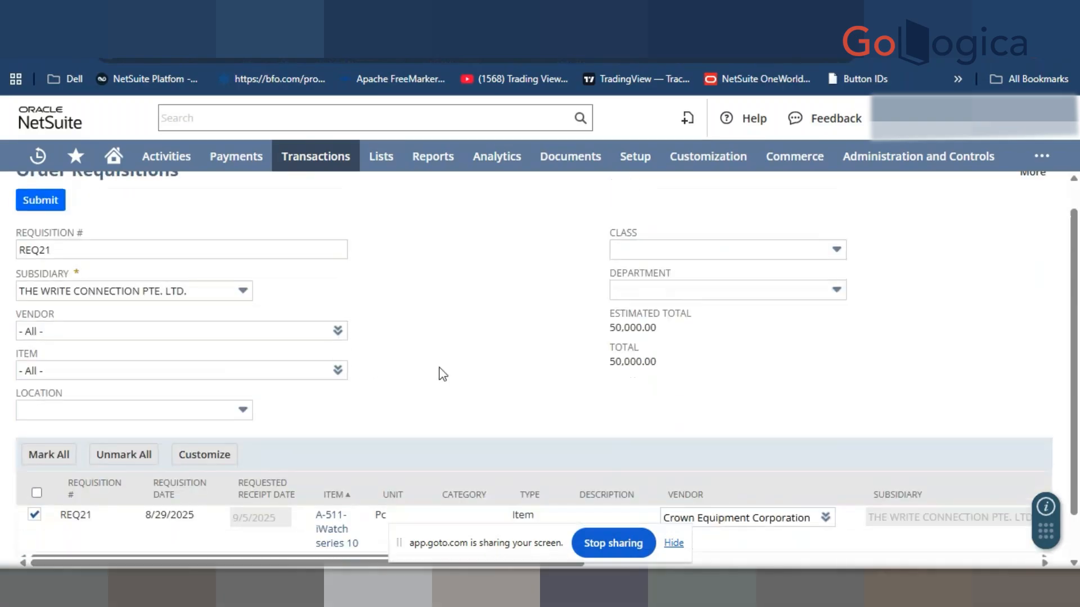
pyautogui.moveTo(342, 512)
pyautogui.mouseDown()
pyautogui.moveTo(767, 513)
pyautogui.moveTo(337, 513)
pyautogui.mouseUp()
pyautogui.scroll(2, 628, 382)
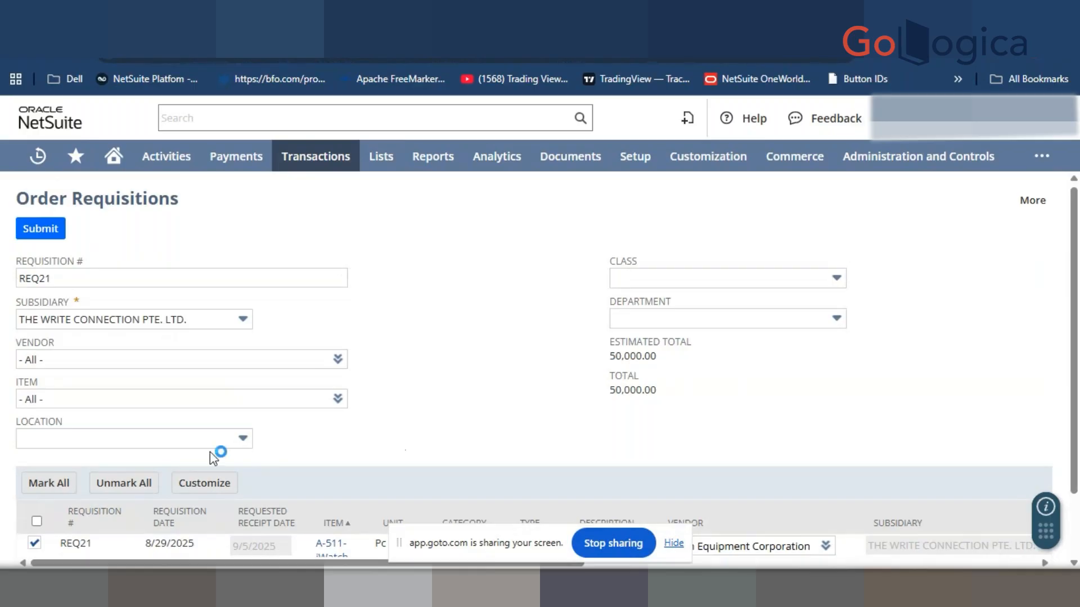
pyautogui.click(35, 235)
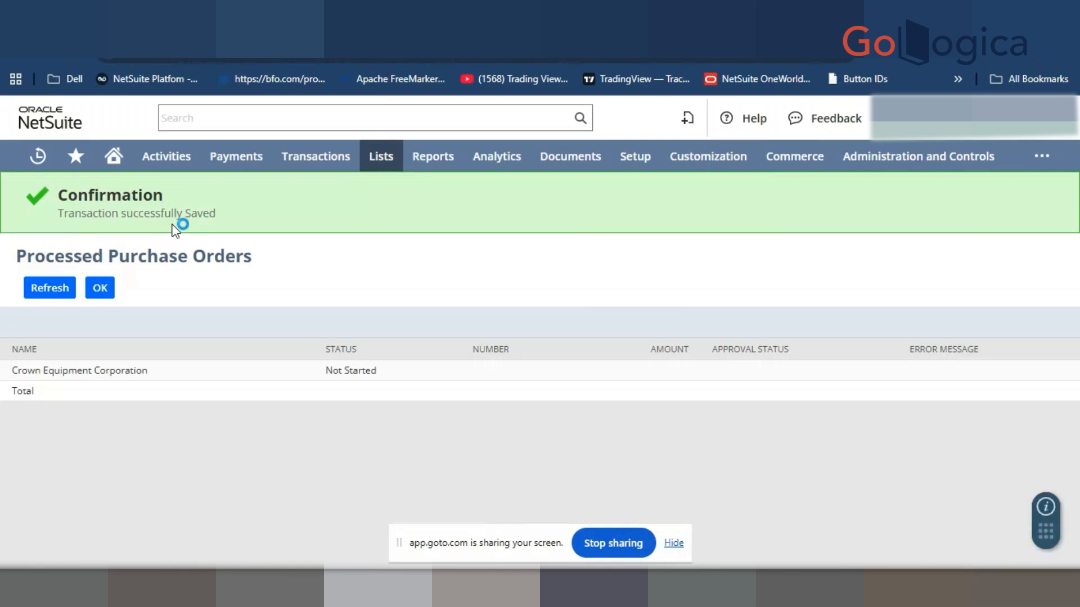
# Refresh the Processed Purchase Orders list until processing is complete, dismiss the Adobe Acrobat notification, and open the Crown Equipment Corporation purchase order
pyautogui.click(48, 288)
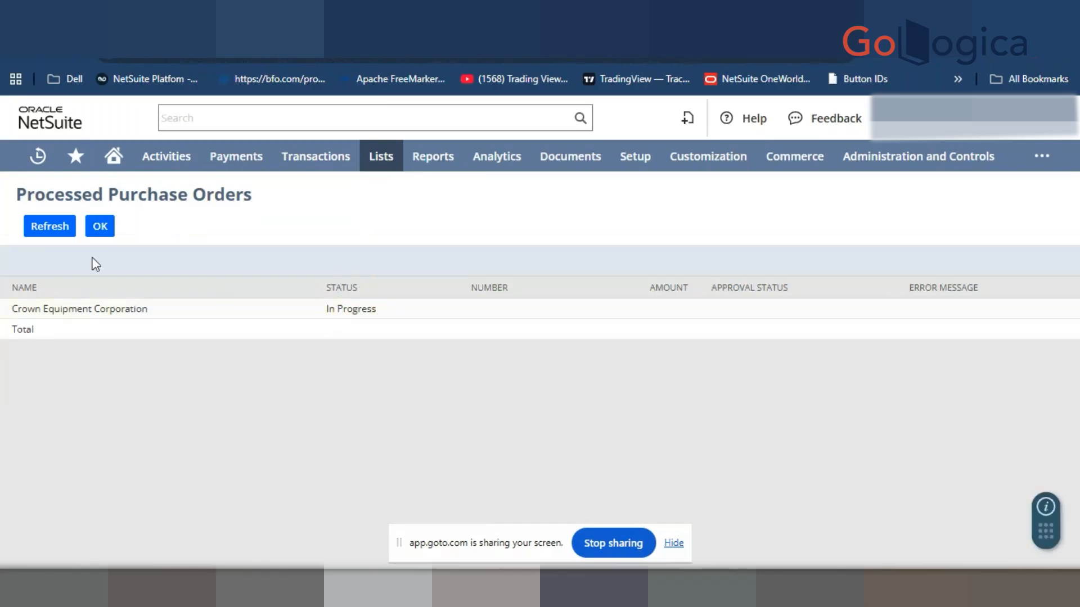
pyautogui.click(33, 228)
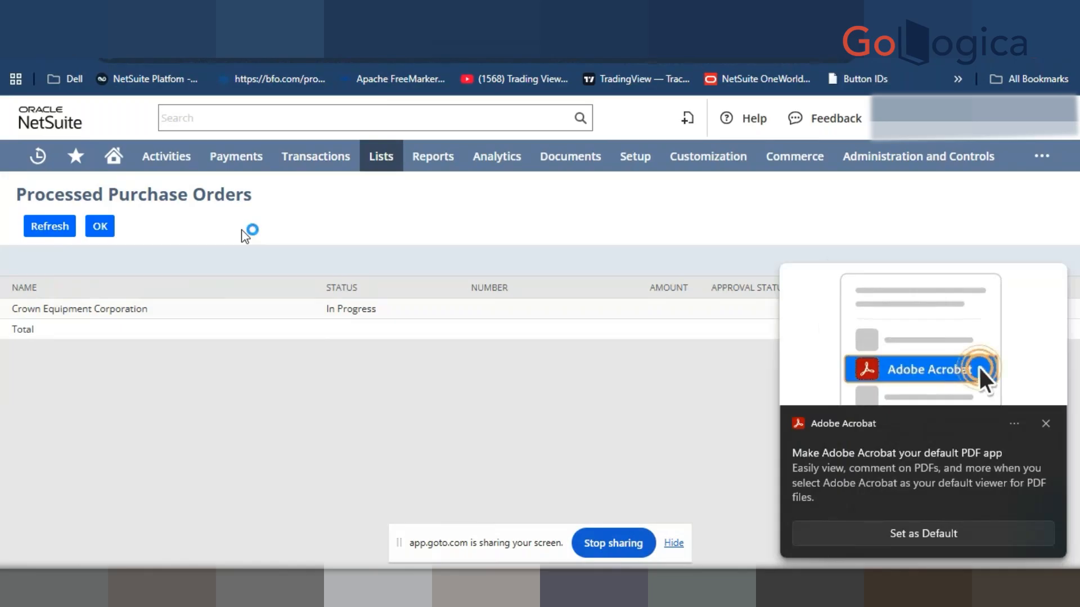
pyautogui.click(1045, 424)
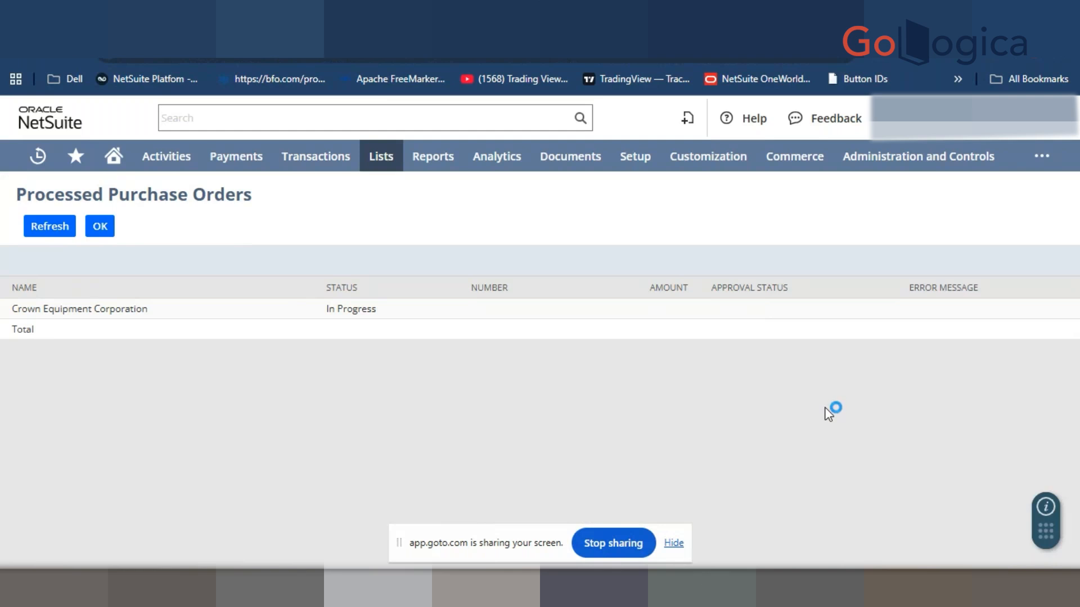
pyautogui.click(35, 225)
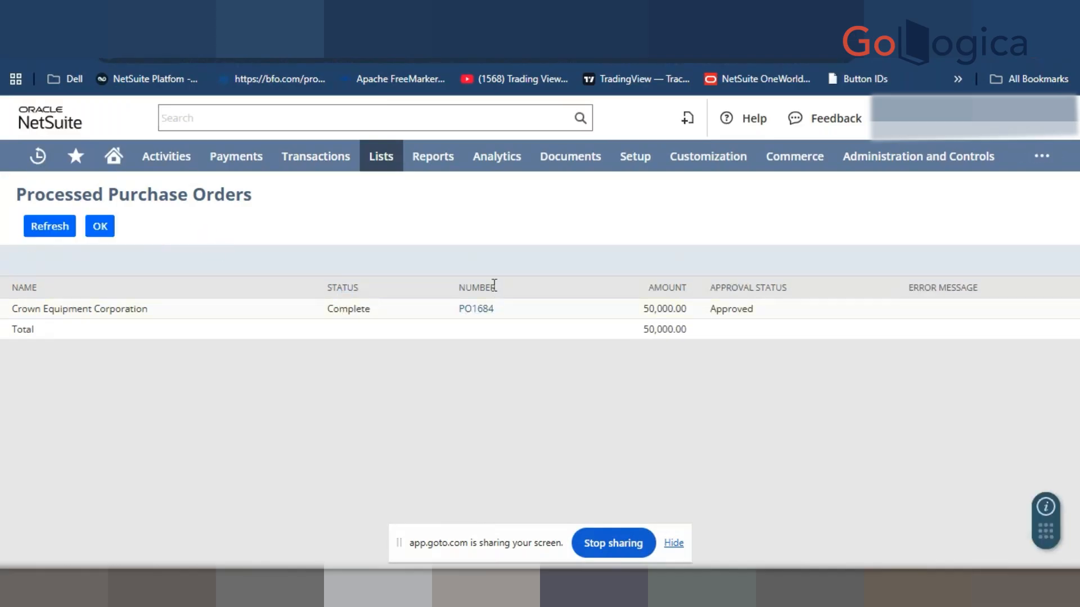
pyautogui.moveTo(477, 316)
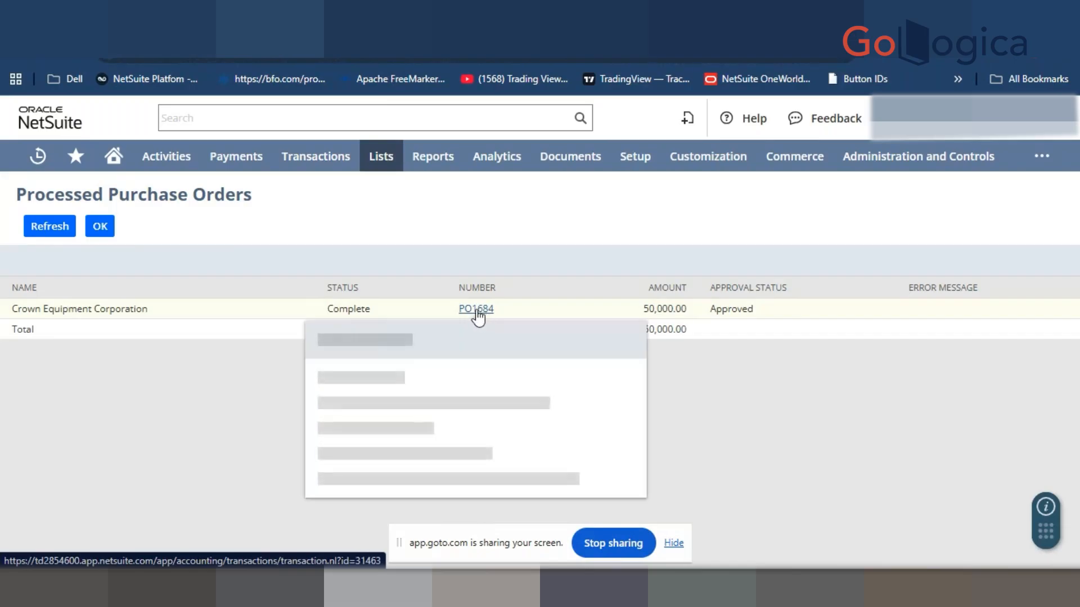
pyautogui.click(477, 311)
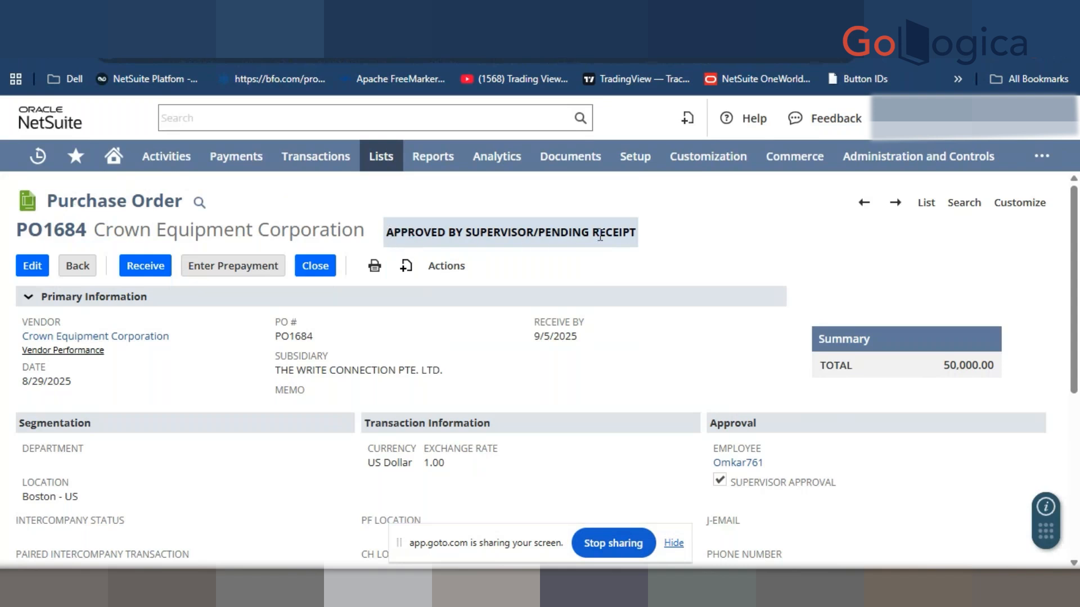
# Examine the purchase order's approval status, header details and iWatch item line with its quantity, rate and amount
pyautogui.scroll(-5, 394, 355)
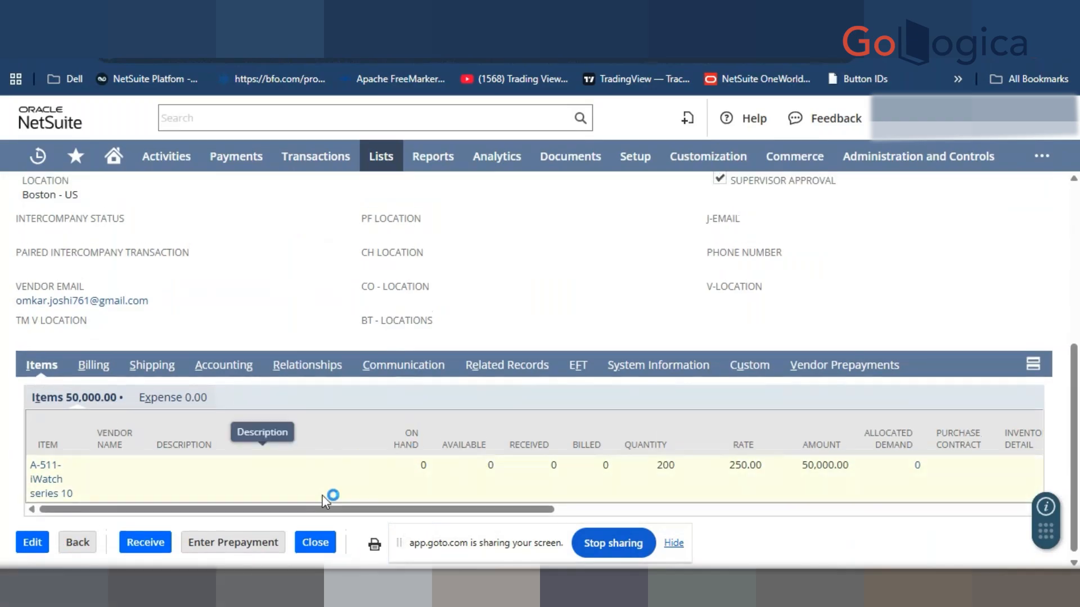
pyautogui.scroll(5, 330, 492)
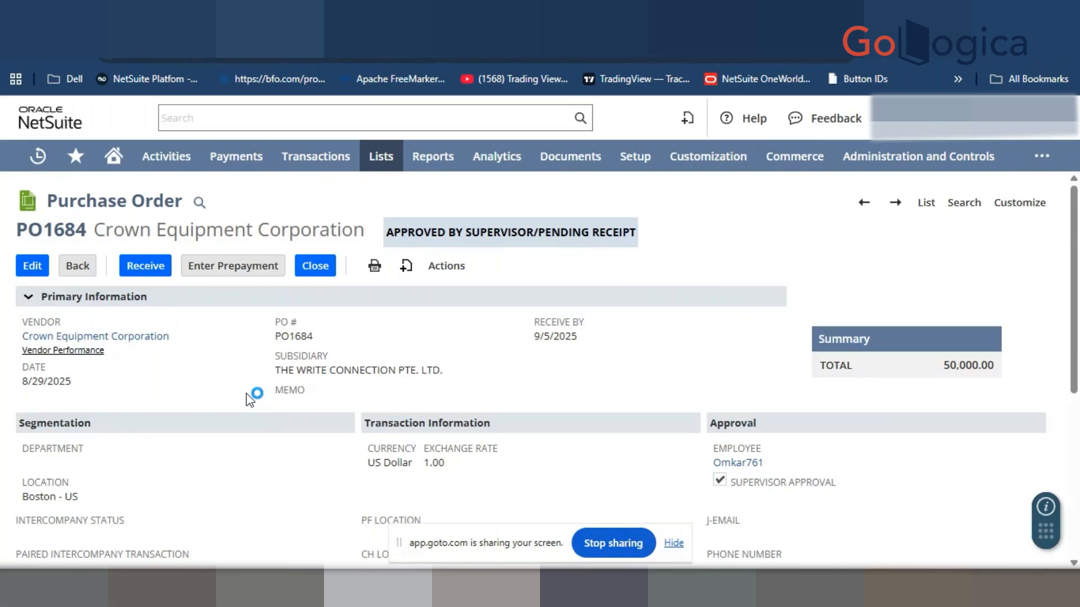
pyautogui.scroll(-5, 331, 417)
pyautogui.scroll(2, 208, 338)
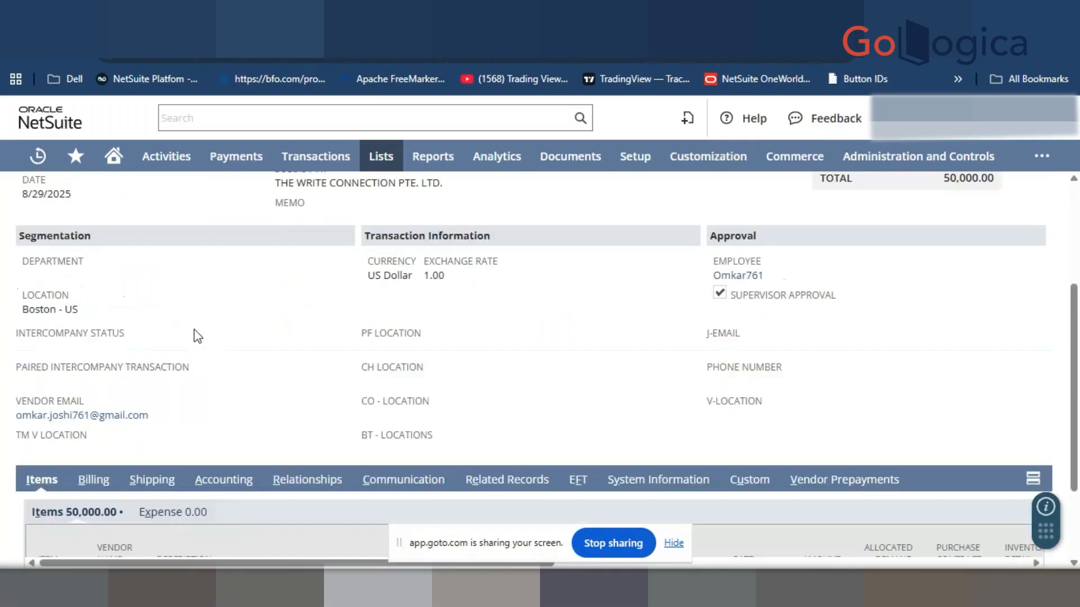
pyautogui.scroll(3, 198, 337)
pyautogui.scroll(-5, 159, 349)
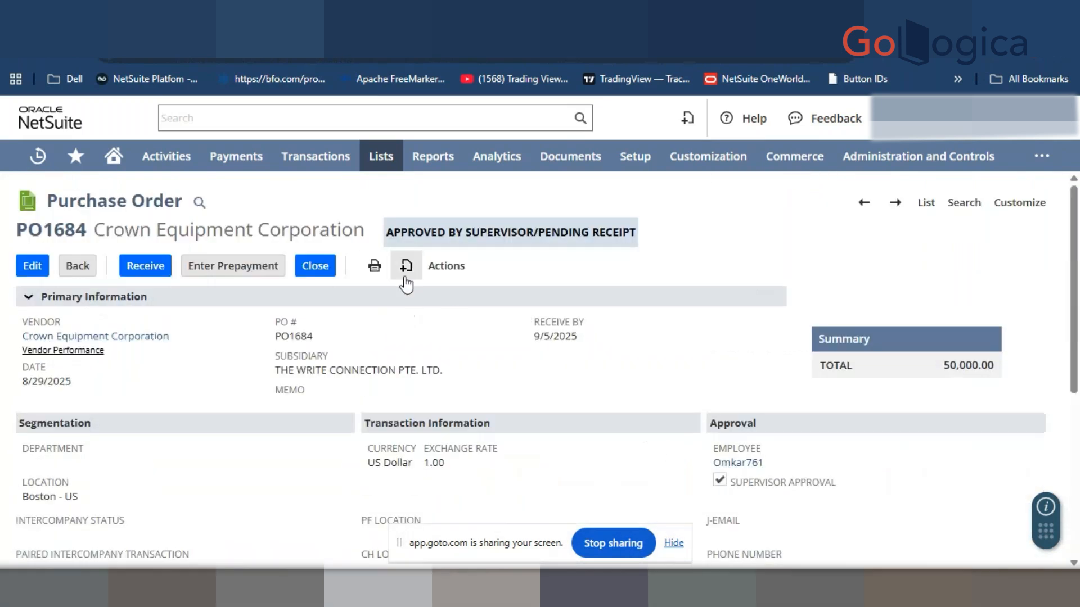
# Check the purchase order's GL Impact for its accounts and posting status, close the analytics banner, and return to the order
pyautogui.moveTo(464, 275)
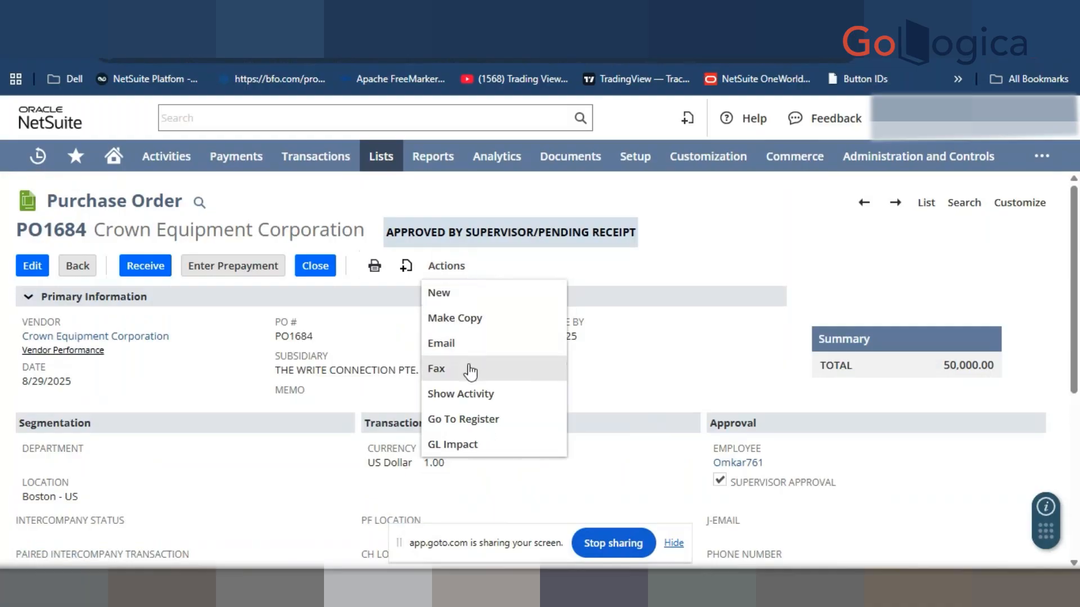
pyautogui.click(471, 445)
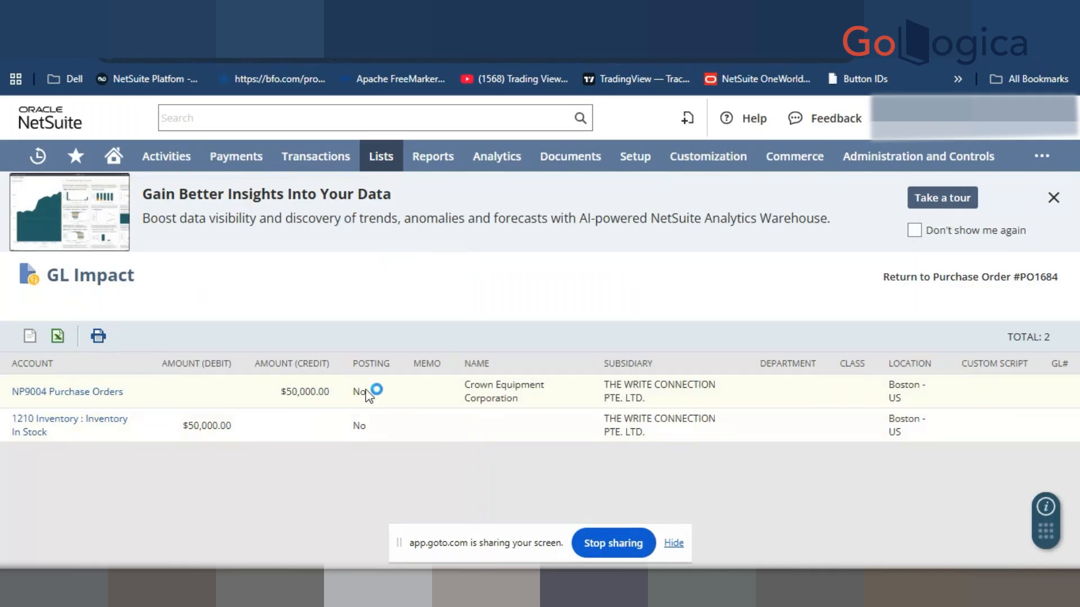
pyautogui.moveTo(368, 425); pyautogui.dragTo(344, 422)
pyautogui.click(322, 420)
pyautogui.click(1052, 198)
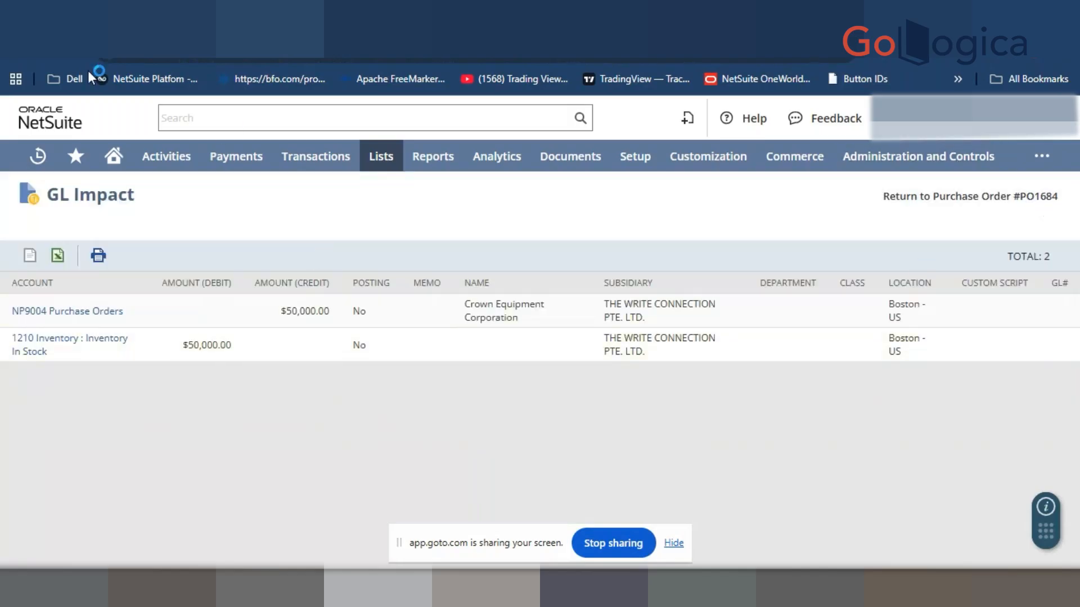
pyautogui.click(17, 51)
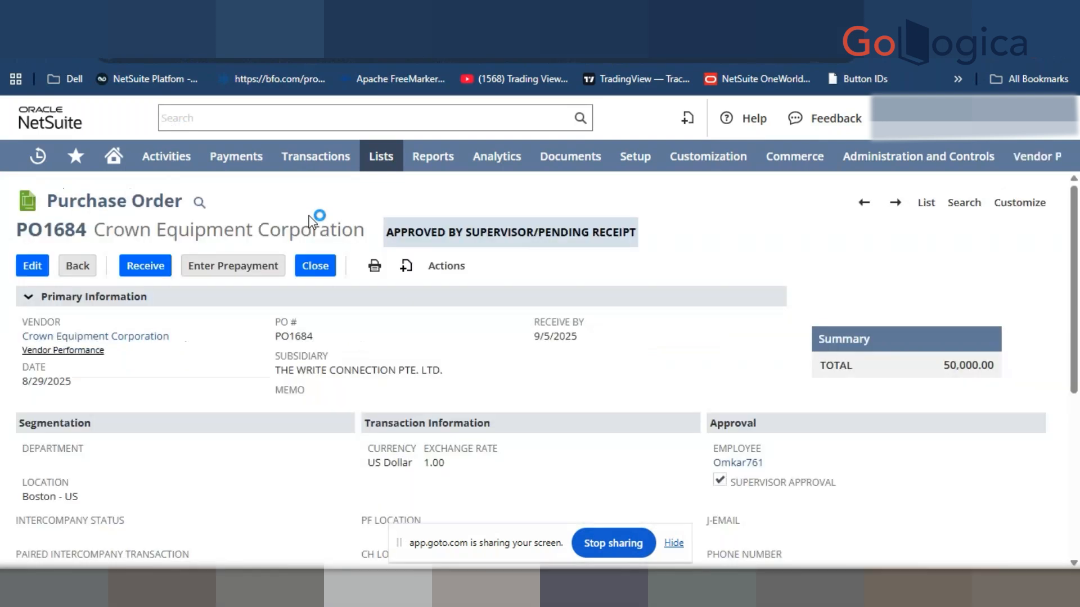
# Check the iWatch item record's purchase price and its quantity on hand by location before receiving
pyautogui.click(376, 14)
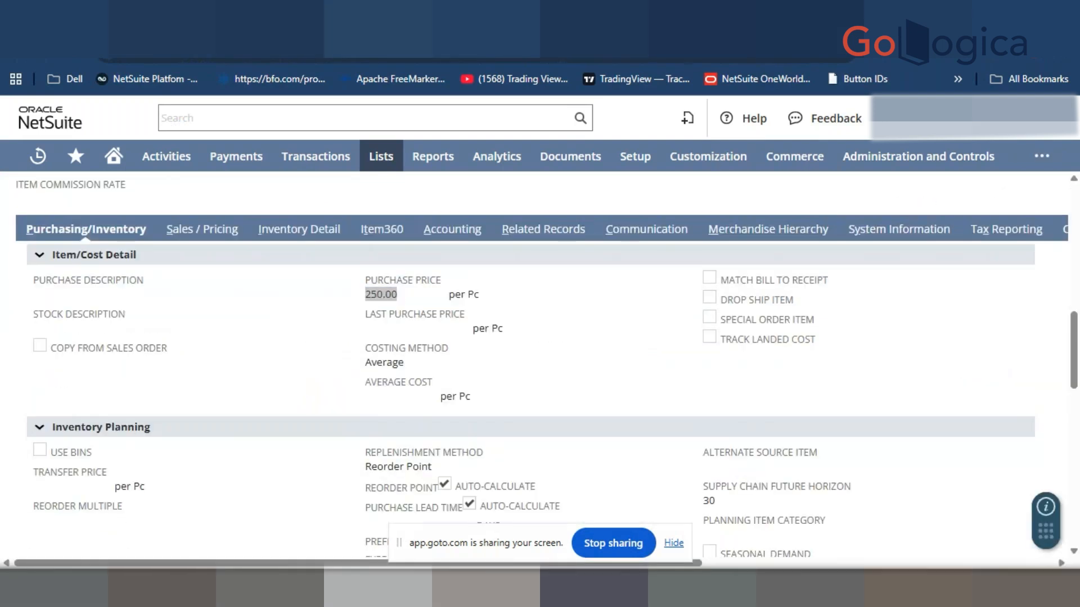
pyautogui.click(253, 271)
pyautogui.scroll(-12, 180, 280)
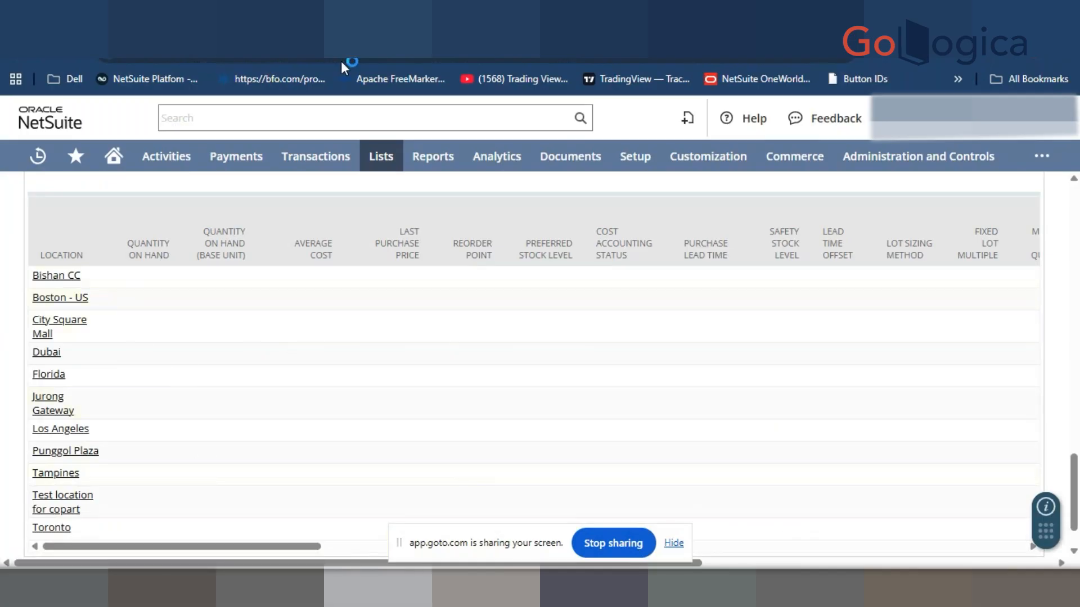
# Return to the Crown Equipment Corporation purchase order, start receiving it, and set the receipt's custom form to Standard Item Receipt
pyautogui.click(270, 17)
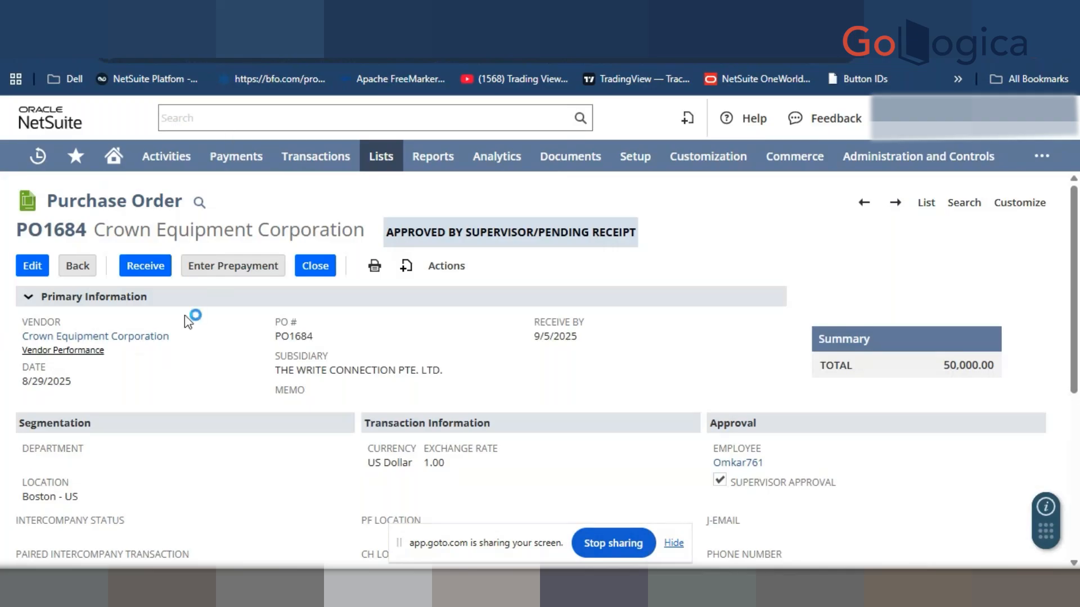
pyautogui.click(143, 275)
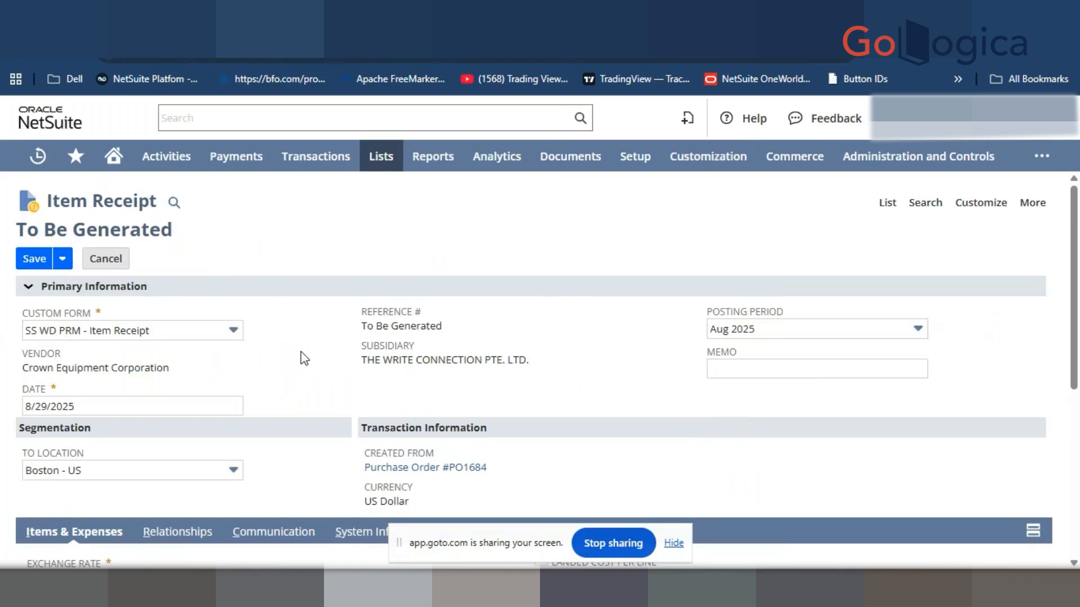
pyautogui.scroll(-5, 322, 347)
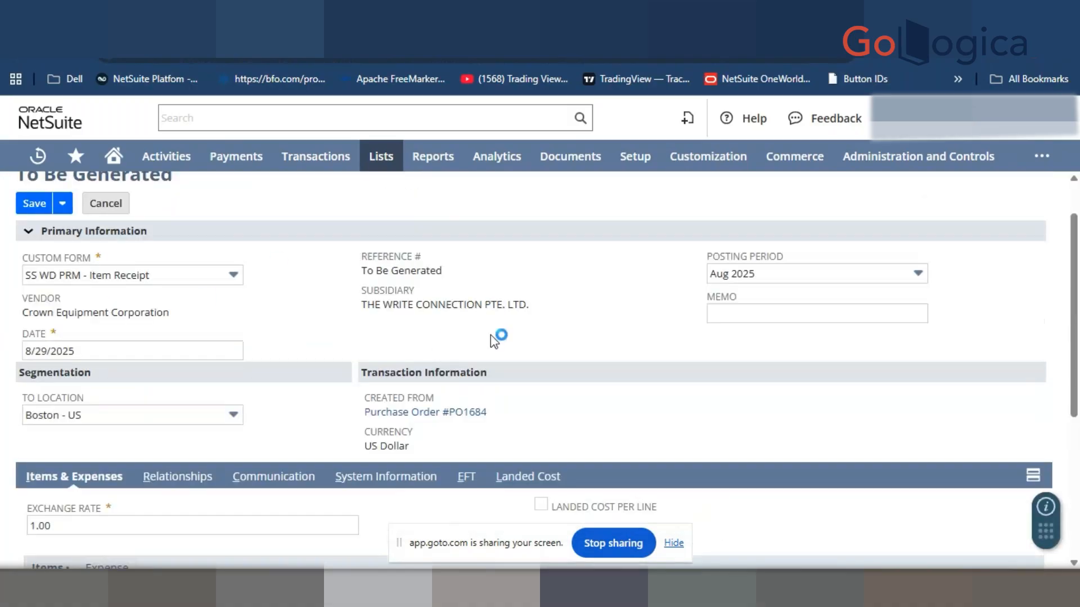
pyautogui.scroll(-6, 491, 338)
pyautogui.moveTo(470, 506); pyautogui.dragTo(349, 424)
pyautogui.scroll(6, 315, 393)
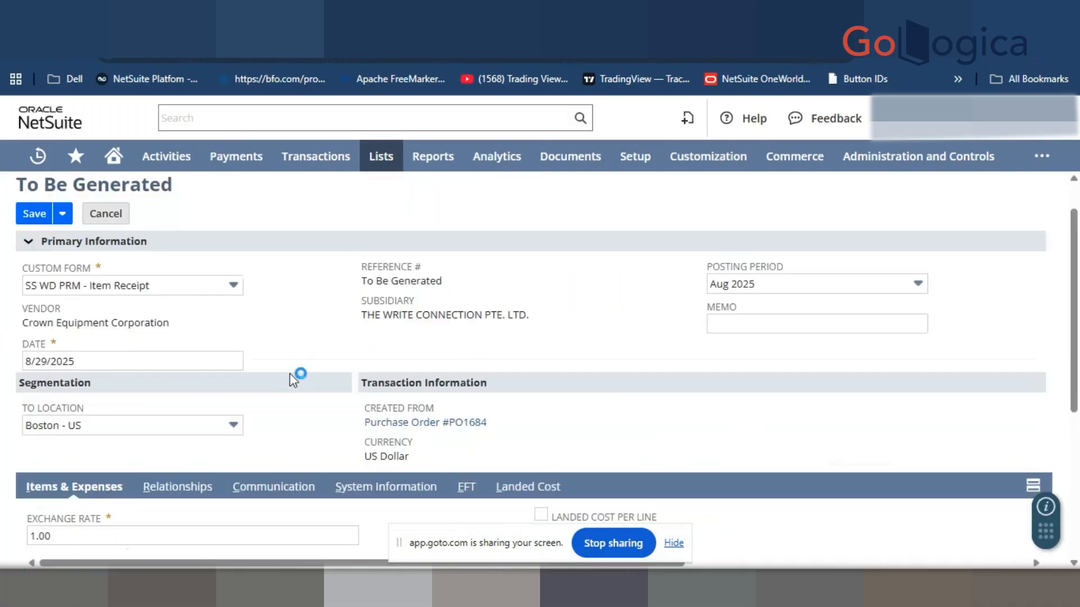
pyautogui.click(156, 332)
pyautogui.click(143, 397)
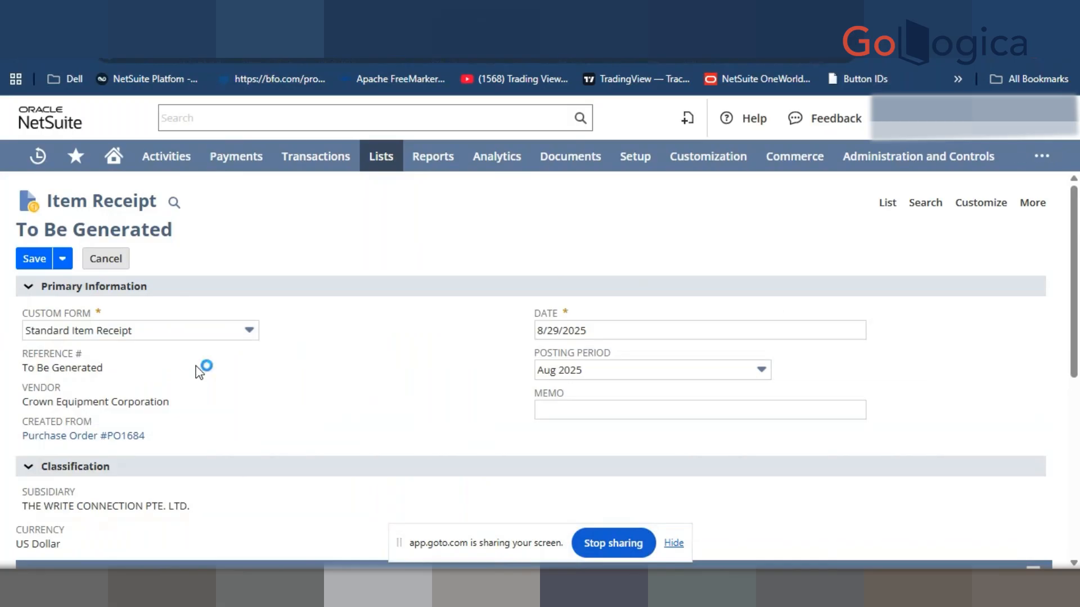
# Check the iWatch receipt line's location, quantity and rate, and save the item receipt
pyautogui.scroll(-6, 203, 366)
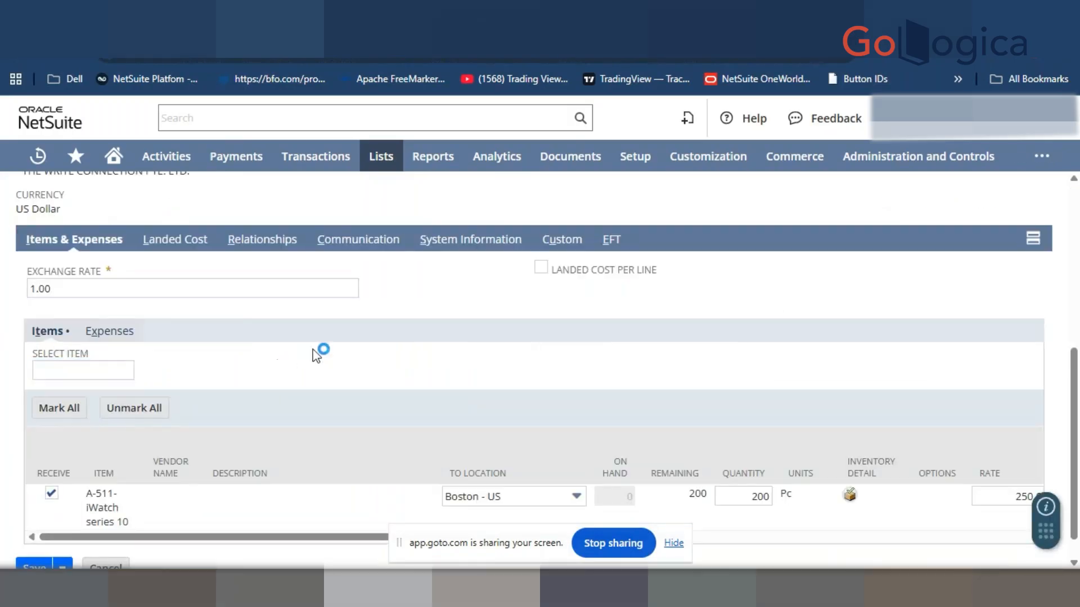
pyautogui.scroll(6, 313, 348)
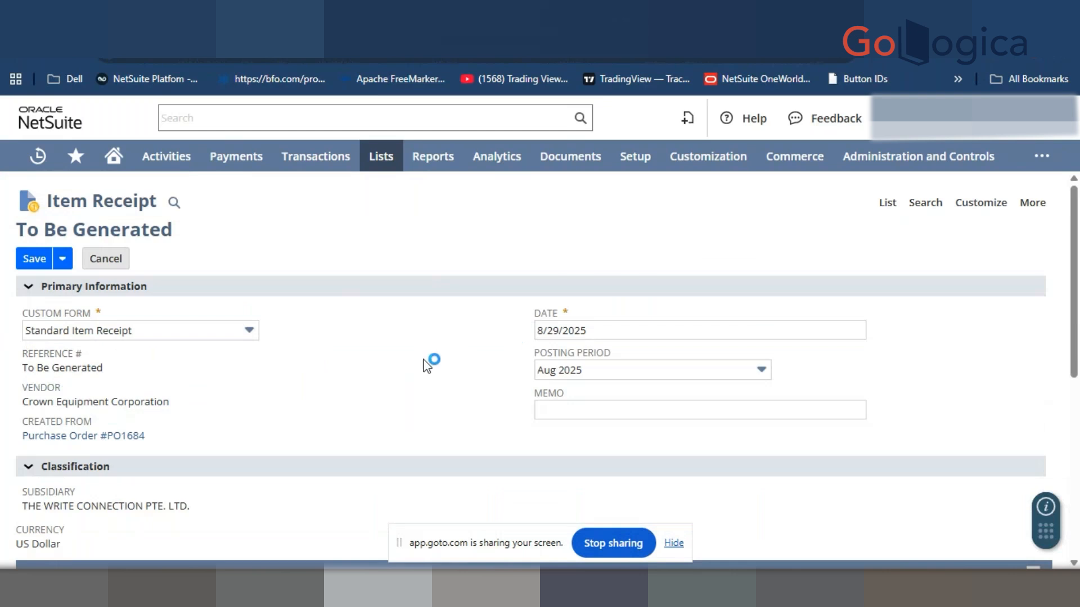
pyautogui.scroll(-6, 429, 393)
pyautogui.scroll(-1, 340, 363)
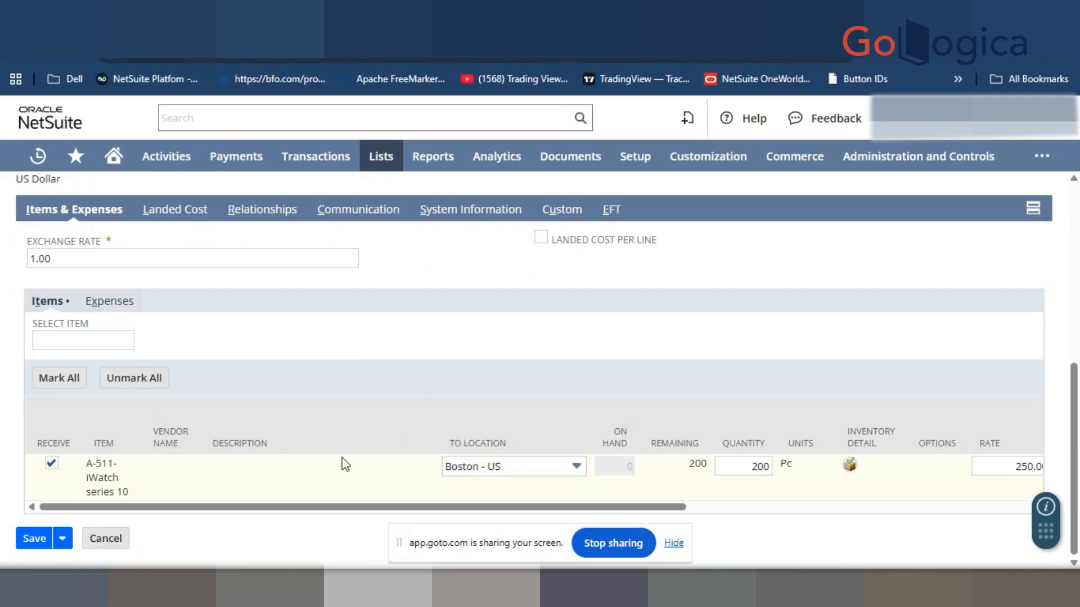
pyautogui.scroll(7, 375, 458)
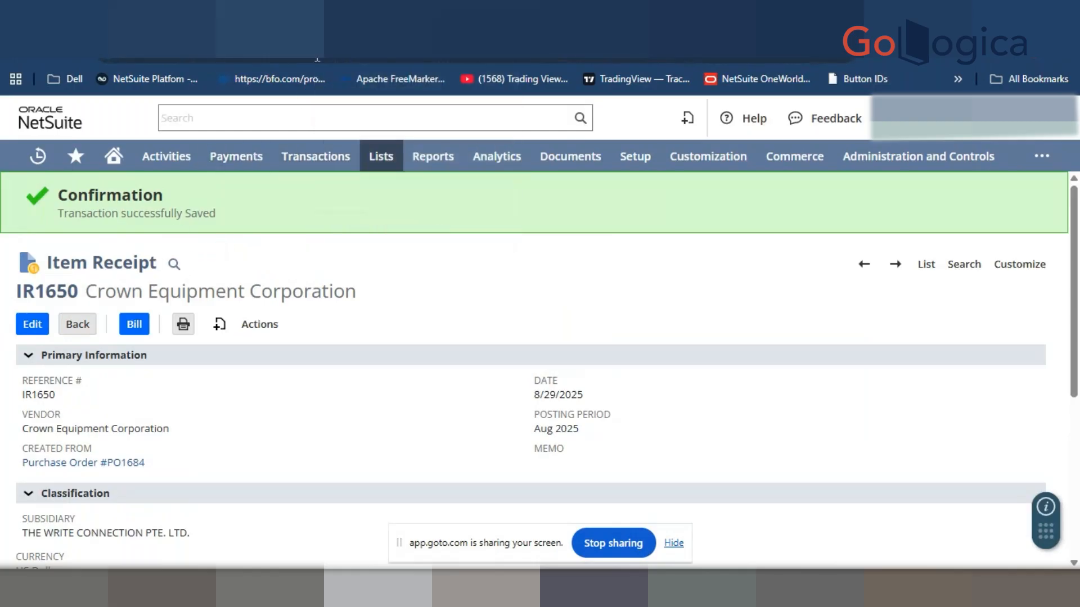
# Check the iWatch item's updated quantity on hand, average cost and last purchase price for Boston - US
pyautogui.click(355, 51)
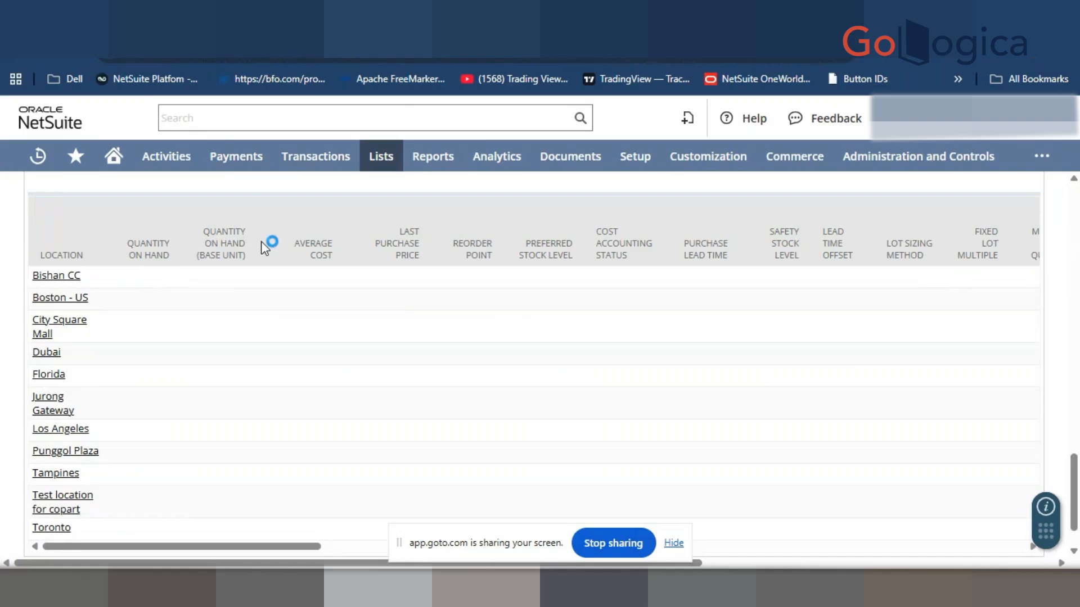
pyautogui.scroll(-3, 308, 342)
pyautogui.scroll(-15, 308, 342)
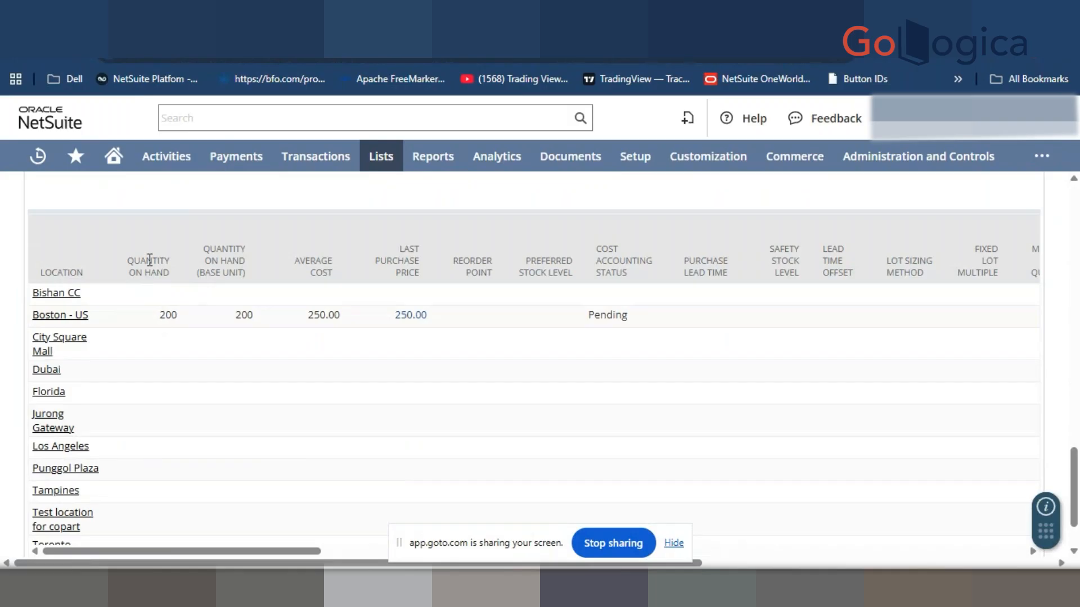
pyautogui.doubleClick(176, 314)
pyautogui.moveTo(309, 316); pyautogui.dragTo(353, 321)
# Return to the item receipt, start billing it, close the Bill Capture banner, and set the bill form to Standard Vendor Bill
pyautogui.click(270, 17)
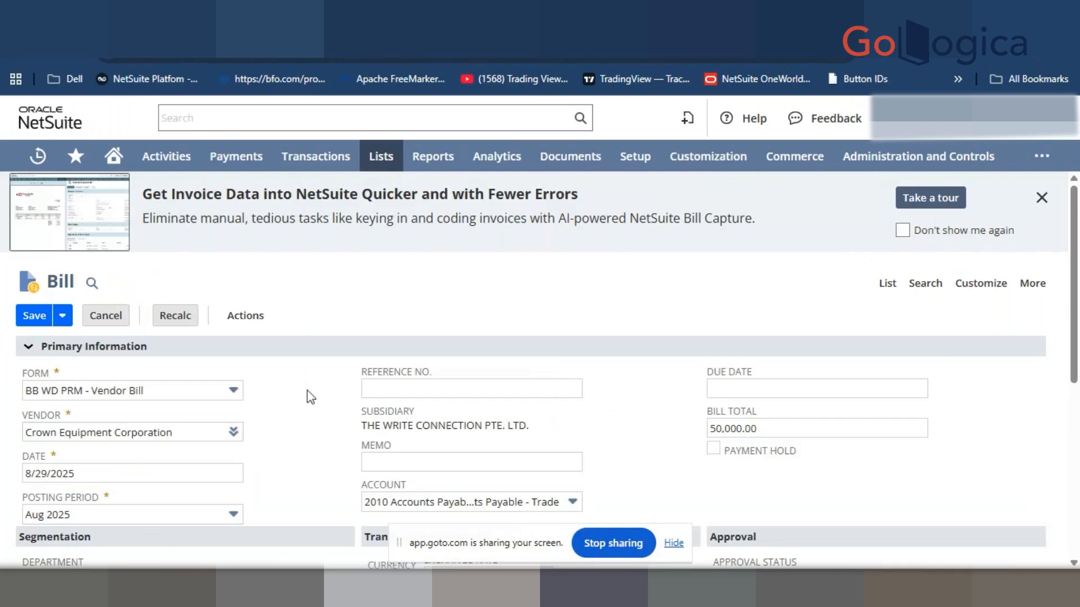
pyautogui.click(1043, 202)
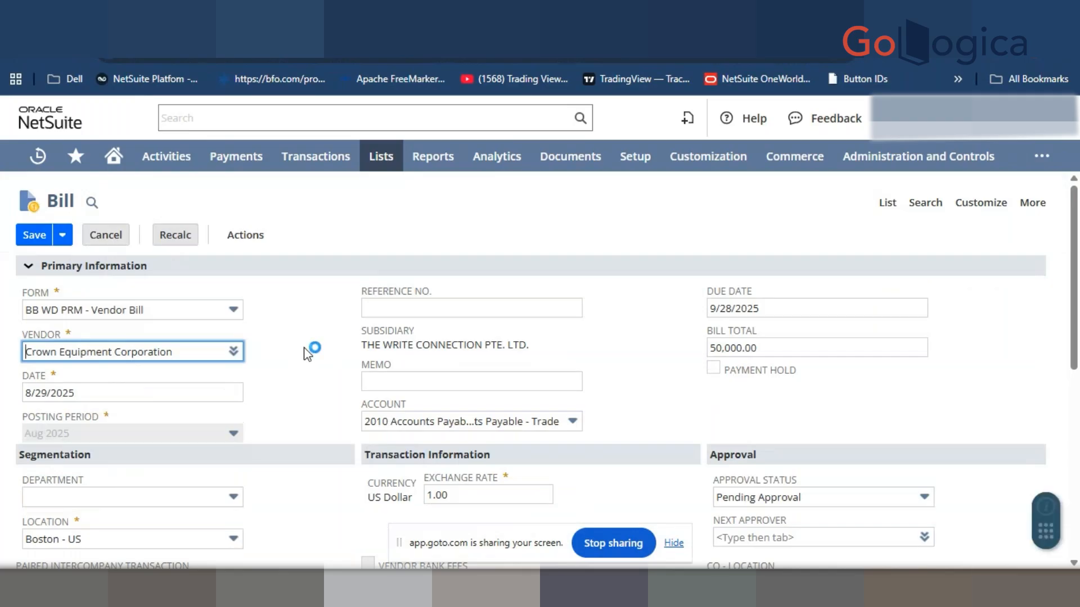
pyautogui.click(181, 309)
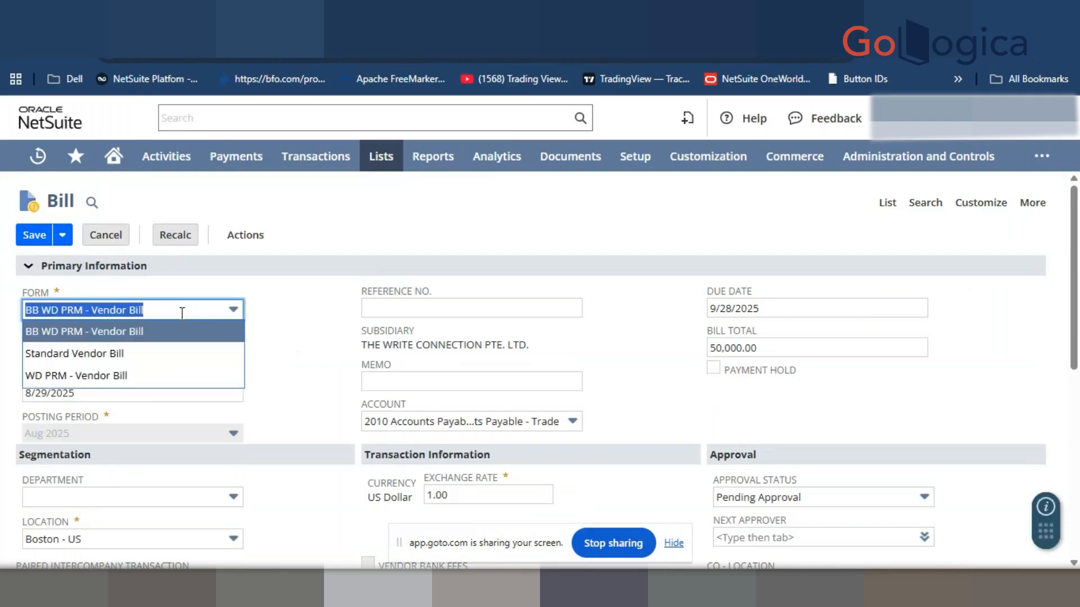
pyautogui.click(137, 360)
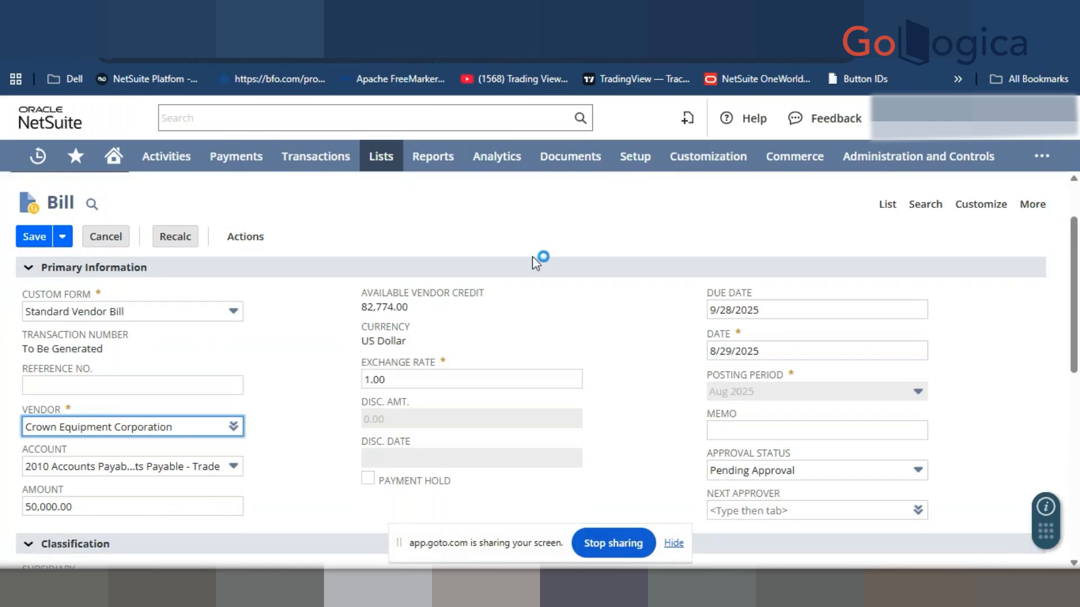
# Set the vendor bill's approval status to Approved and try to save the bill
pyautogui.click(319, 425)
pyautogui.scroll(-3, 319, 424)
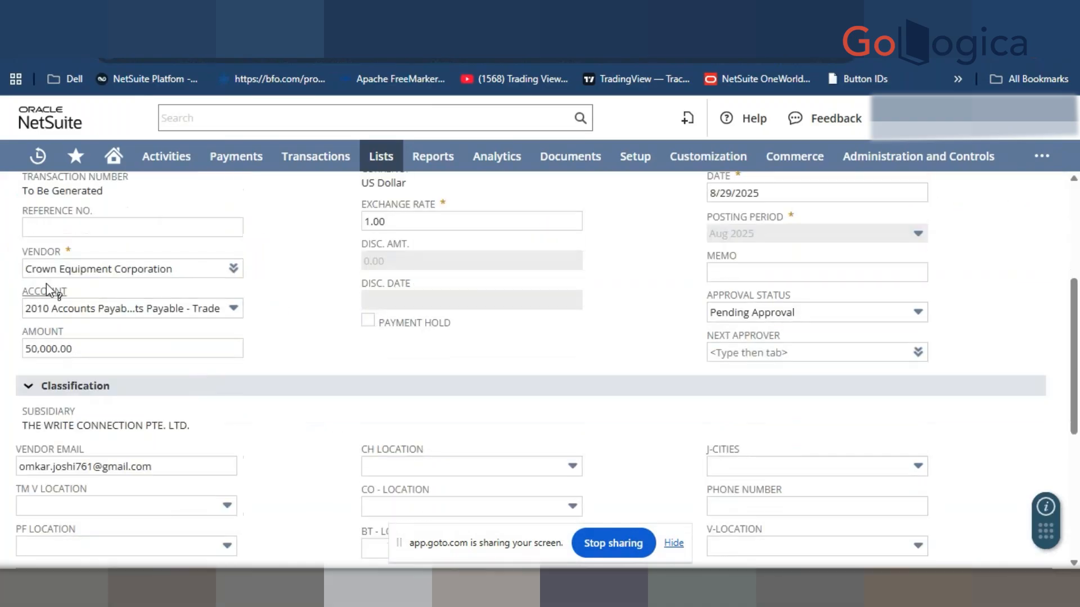
pyautogui.click(89, 350)
pyautogui.click(576, 329)
pyautogui.click(729, 312)
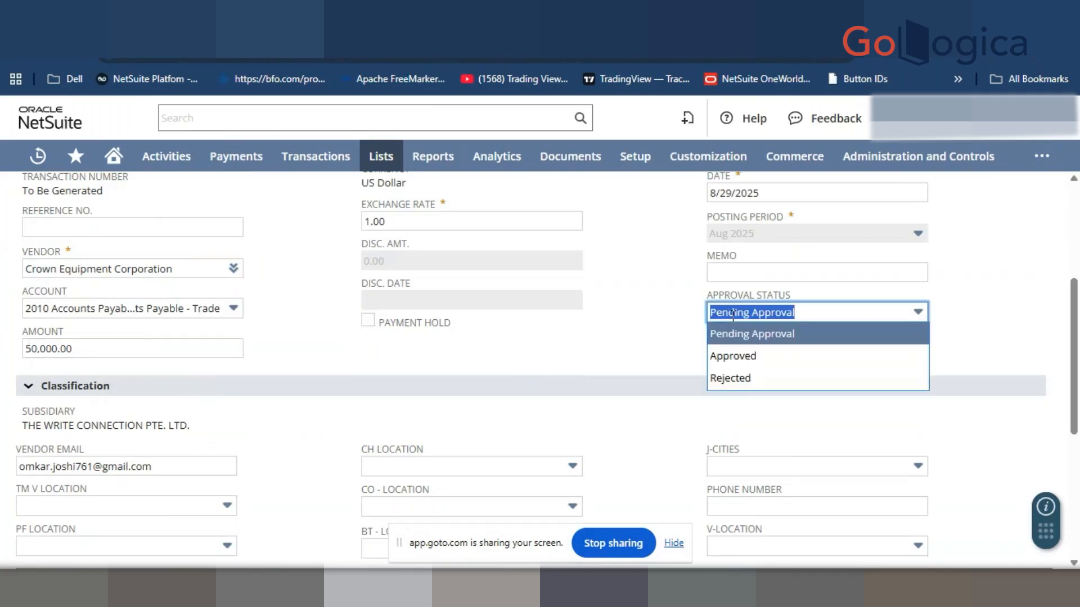
pyautogui.click(724, 355)
pyautogui.scroll(5, 656, 331)
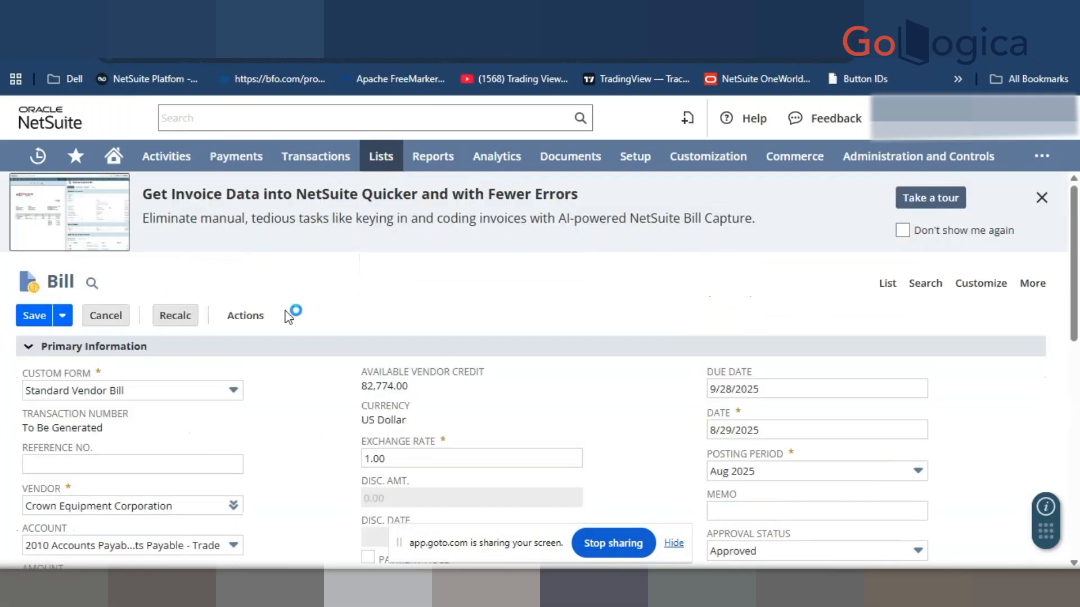
pyautogui.click(35, 317)
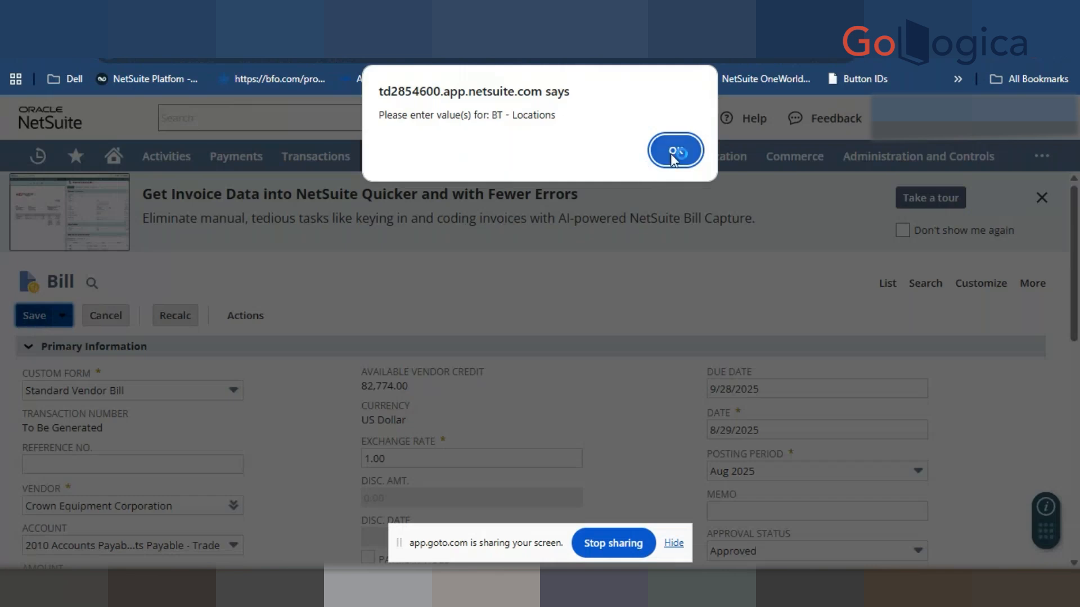
# Dismiss the missing-value alert, set the bill's BT - Locations field to Boston, and save the vendor bill
pyautogui.click(676, 151)
pyautogui.scroll(-4, 636, 293)
pyautogui.click(406, 469)
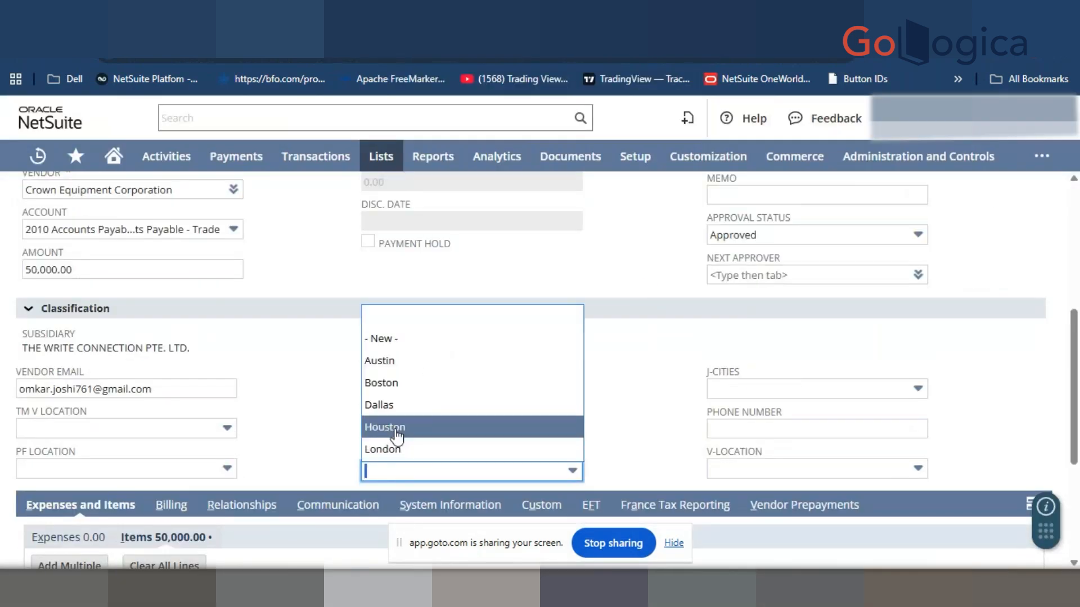
pyautogui.click(386, 383)
pyautogui.scroll(3, 312, 401)
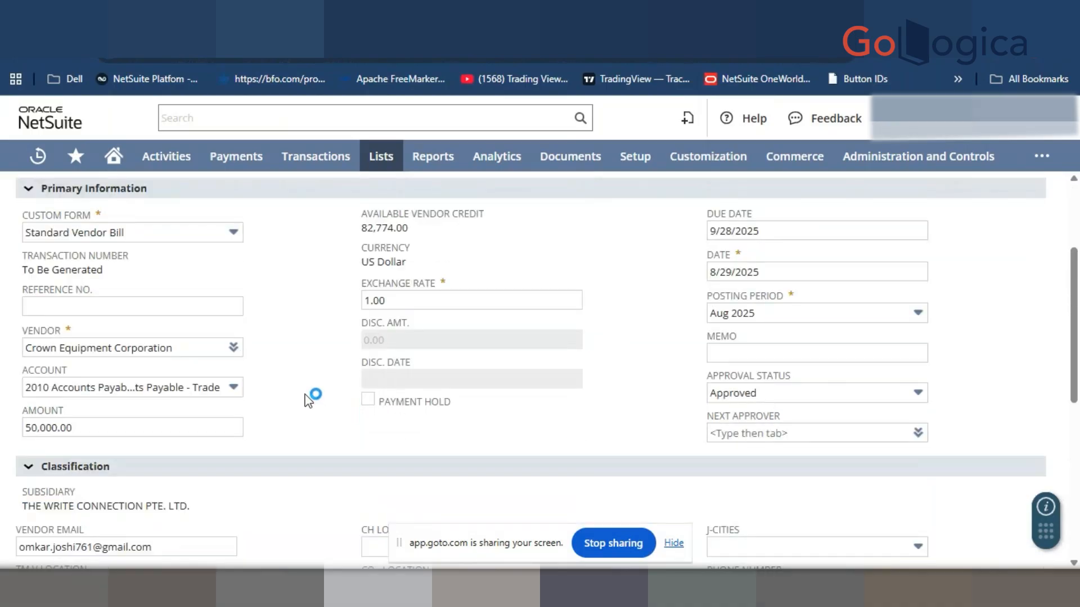
pyautogui.scroll(3, 308, 401)
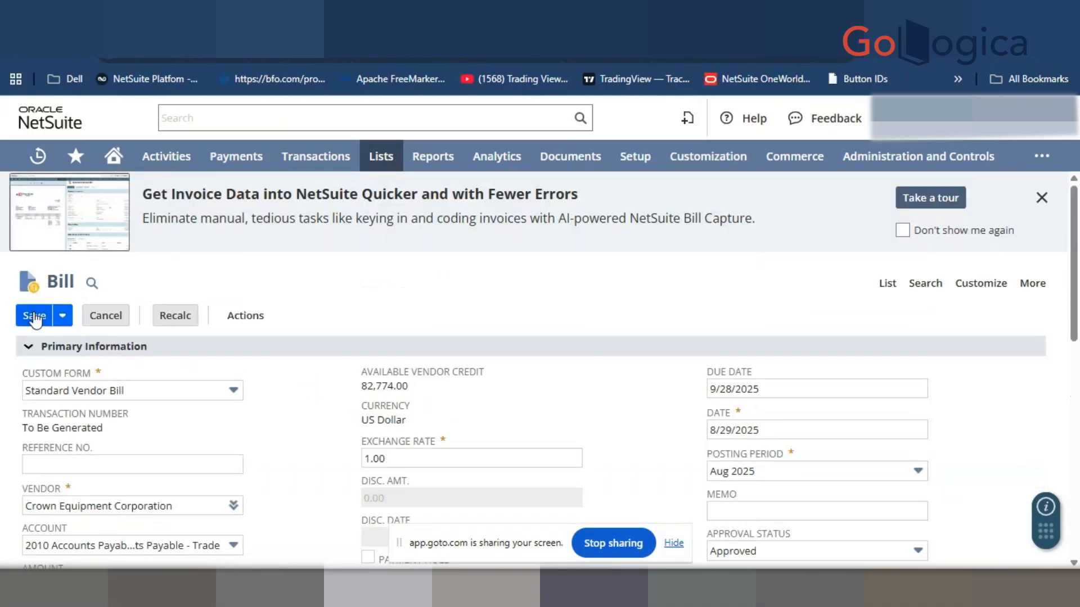
pyautogui.click(34, 316)
pyautogui.click(1041, 198)
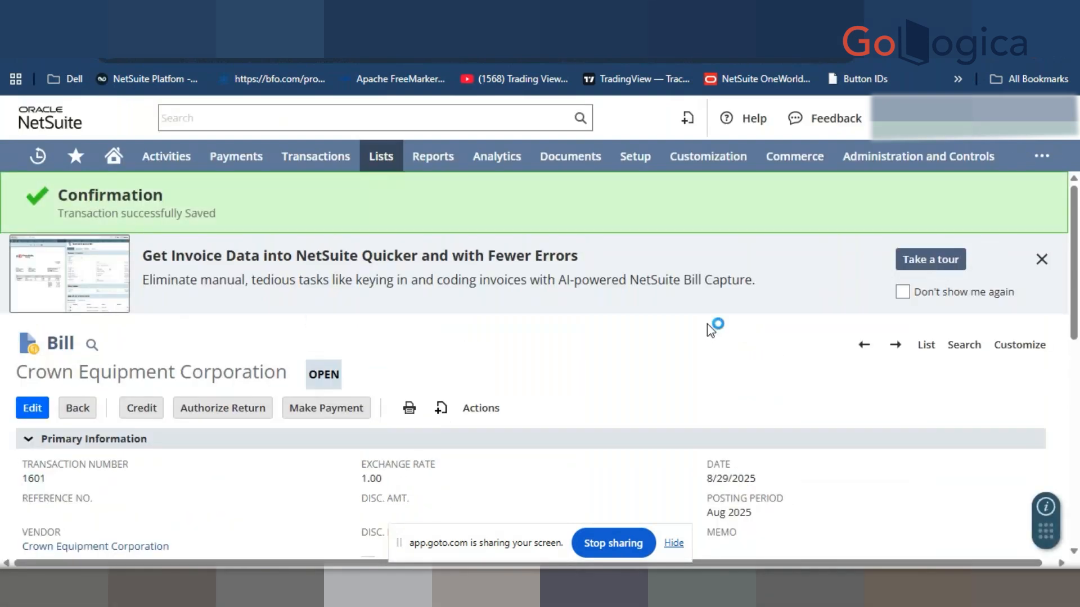
# Check the vendor bill's status, start its payment from the 1000 Cash account, and save the payment with the 9/28/2025 bill applied
pyautogui.scroll(-3, 247, 327)
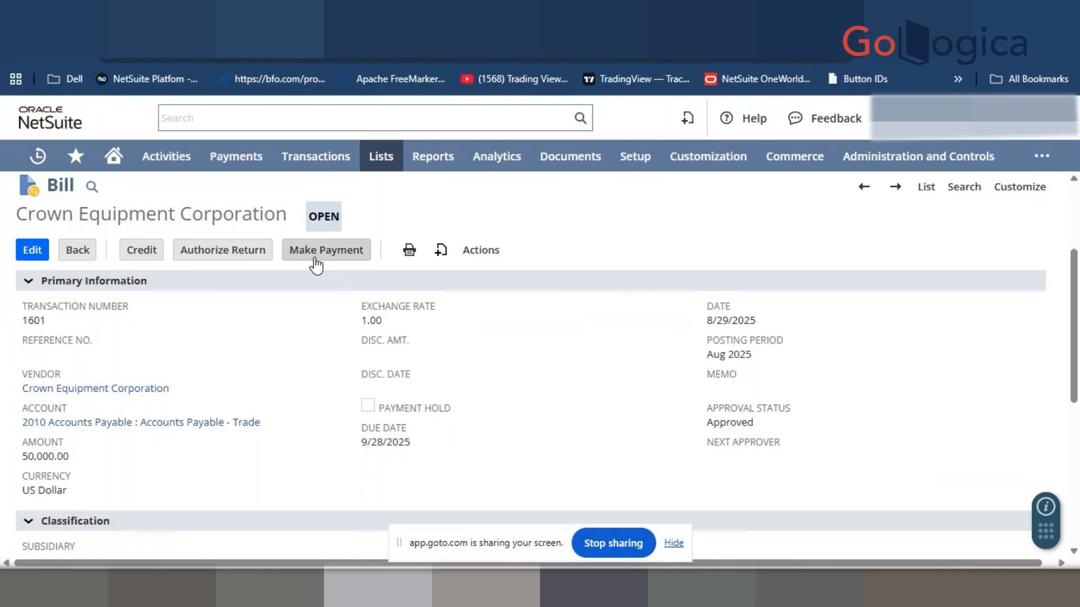
pyautogui.moveTo(309, 216); pyautogui.dragTo(367, 213)
pyautogui.click(366, 213)
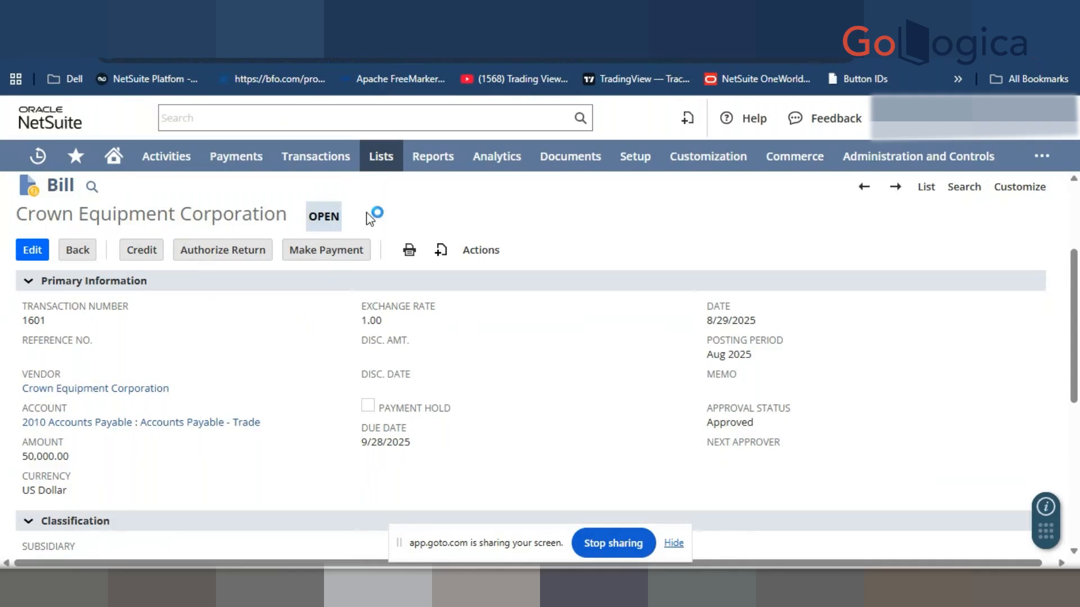
pyautogui.click(299, 215)
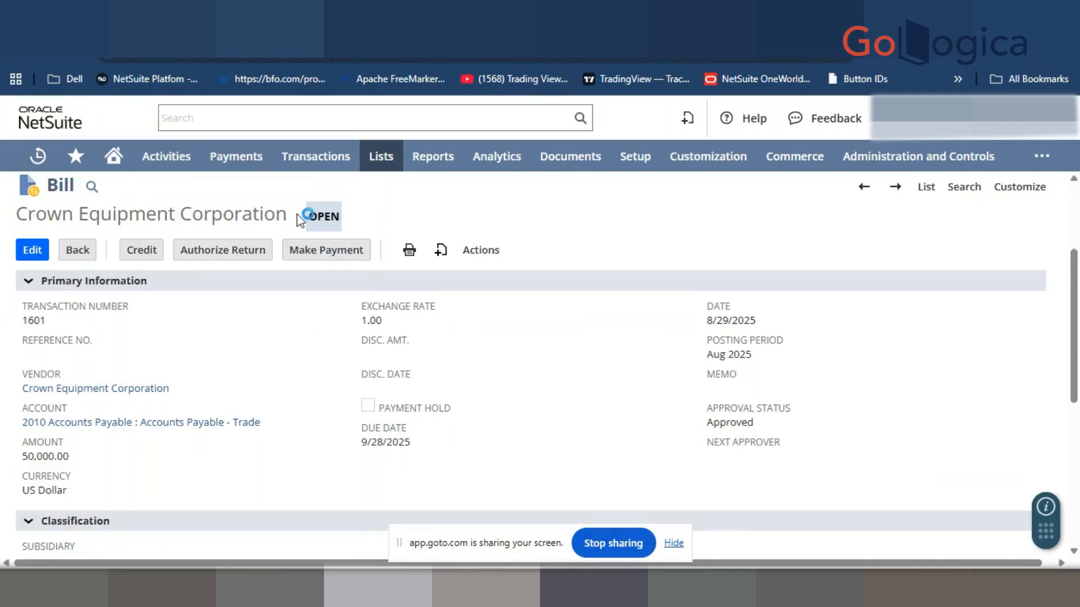
pyautogui.click(333, 251)
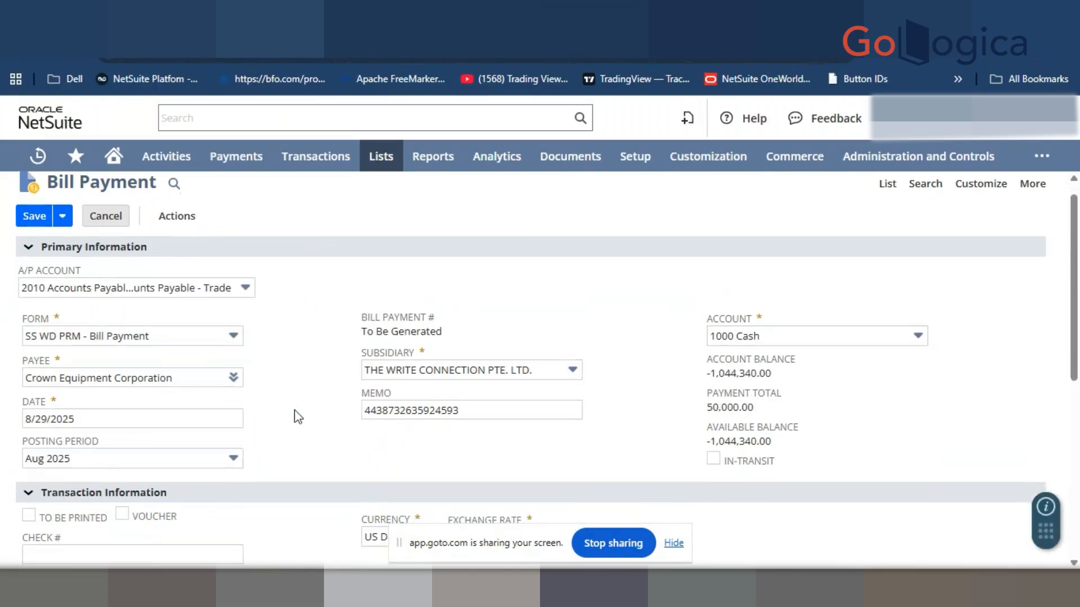
pyautogui.scroll(-5, 295, 416)
pyautogui.scroll(-3, 315, 382)
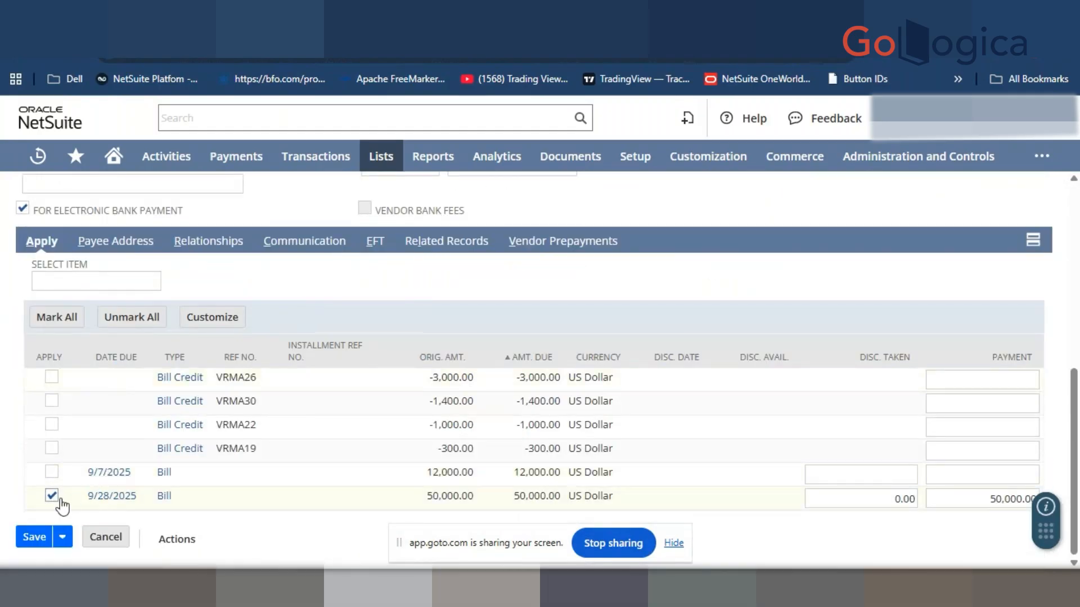
pyautogui.click(29, 540)
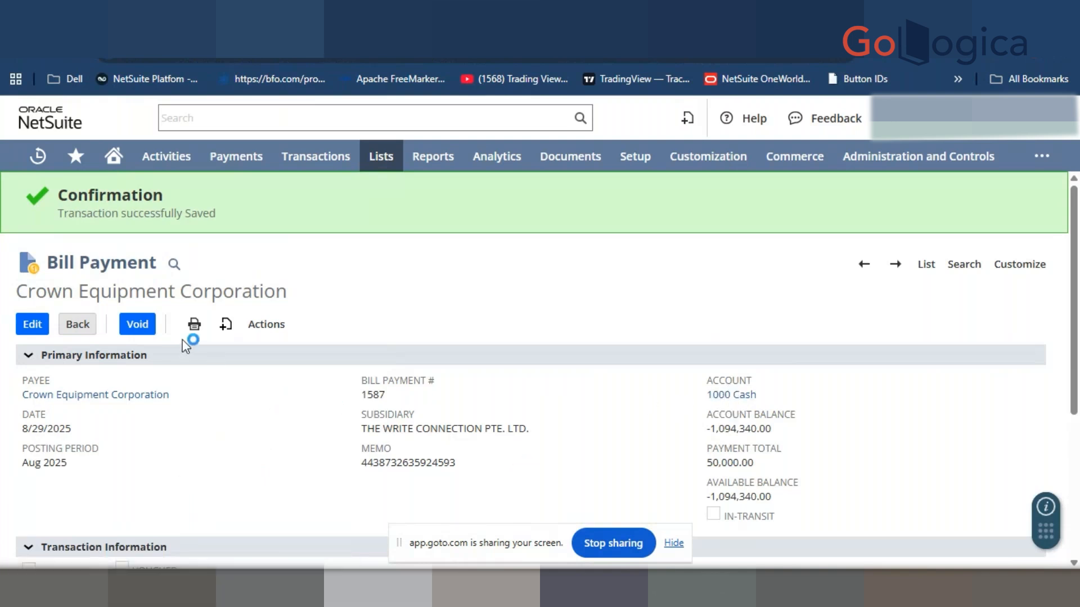
# Examine the bill payment's GL Impact for its accounts, debit and credit, close the analytics banner, and return to the payment
pyautogui.moveTo(263, 323)
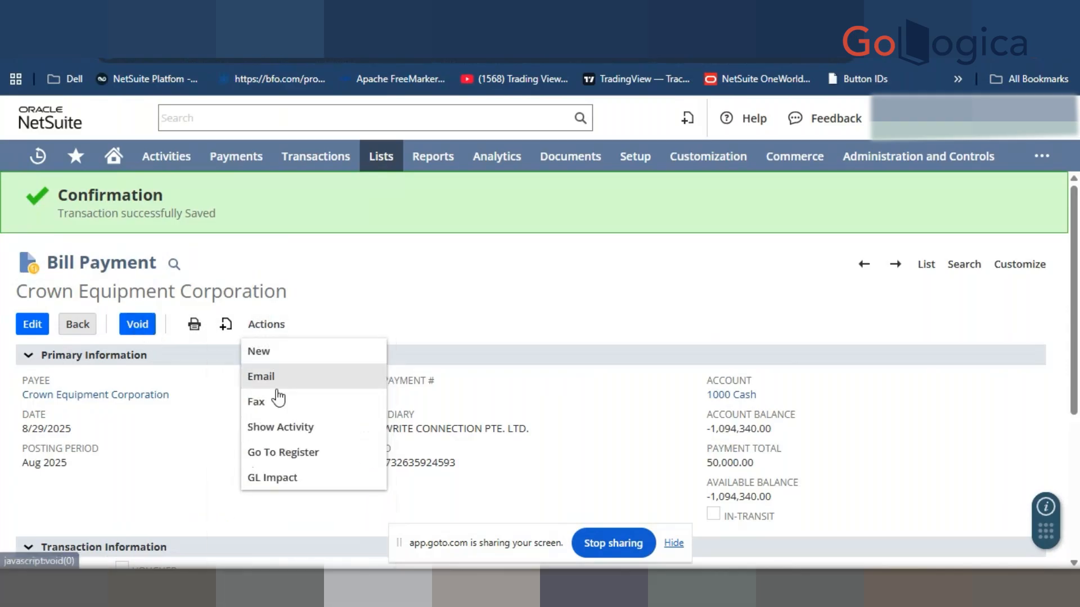
pyautogui.click(273, 478)
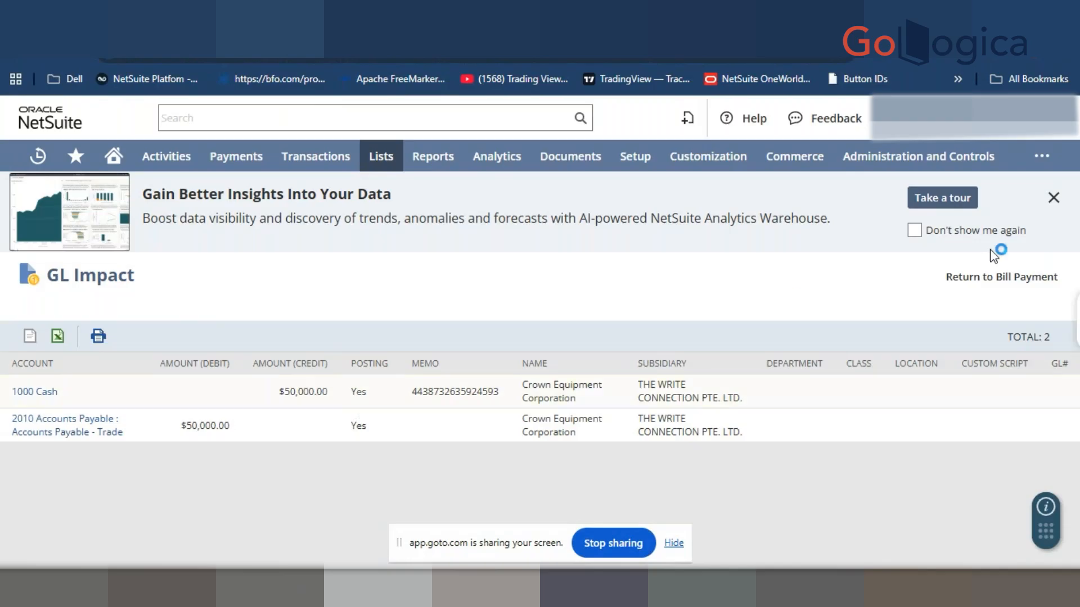
pyautogui.click(1052, 198)
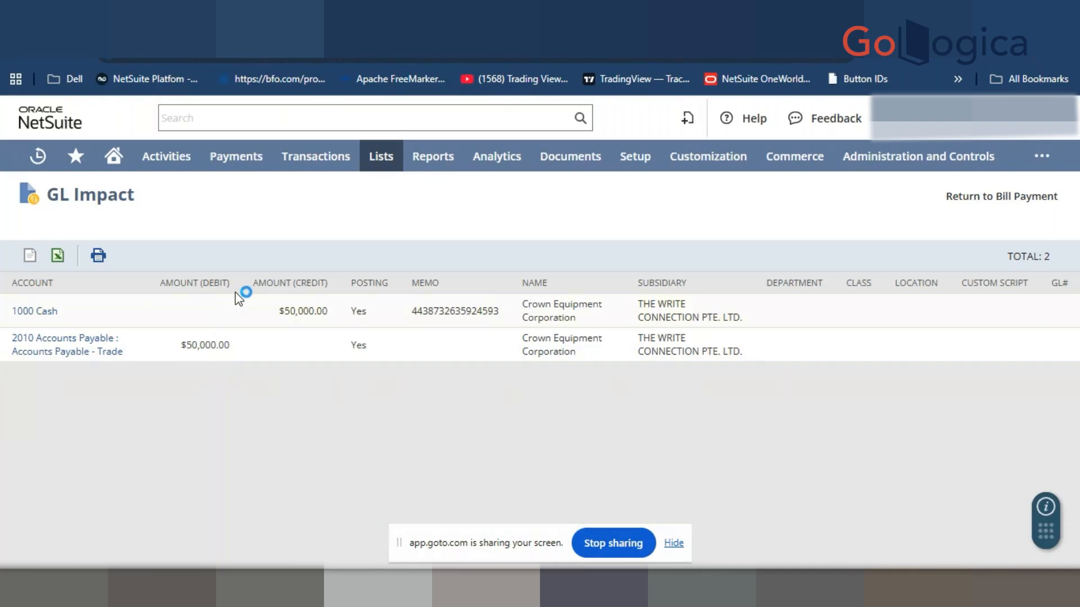
pyautogui.click(18, 59)
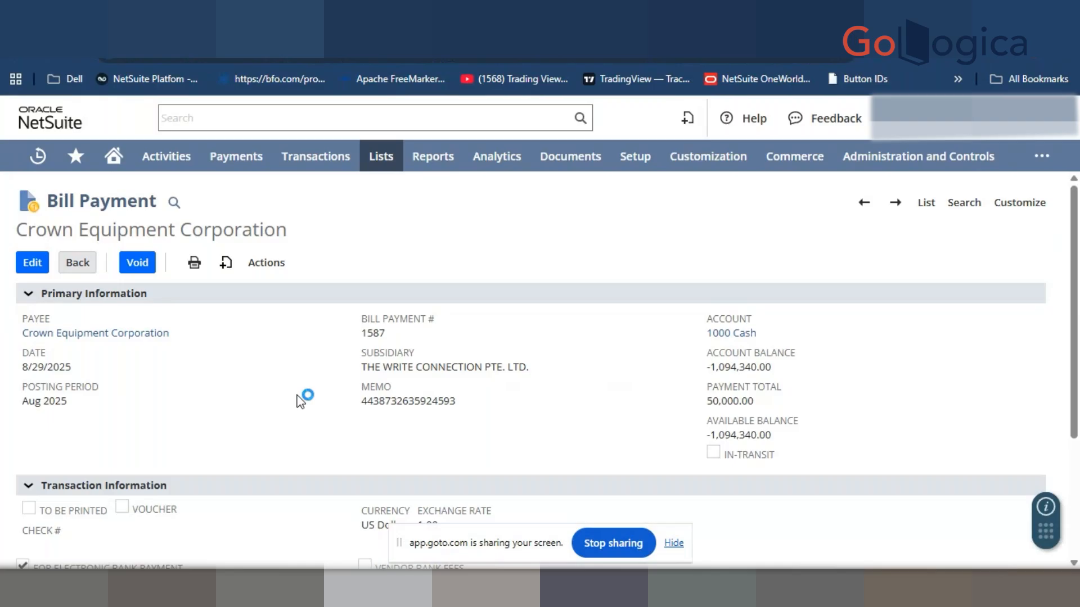
# Check the bill payment's related records, open purchase order PO1684 from the recent records, and check its billing status
pyautogui.scroll(-3, 304, 374)
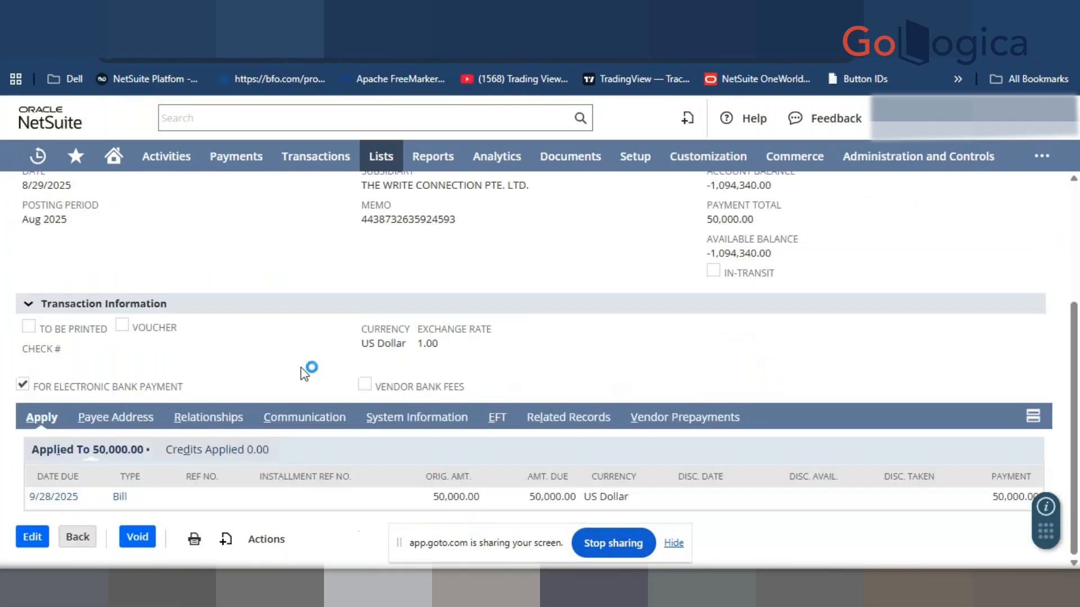
pyautogui.click(571, 417)
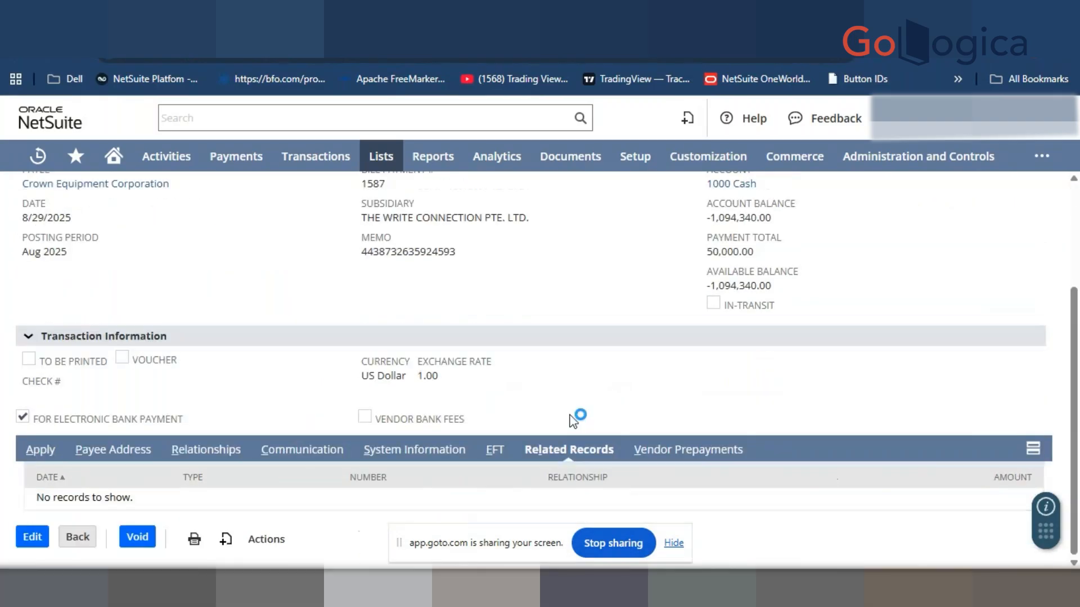
pyautogui.moveTo(34, 158)
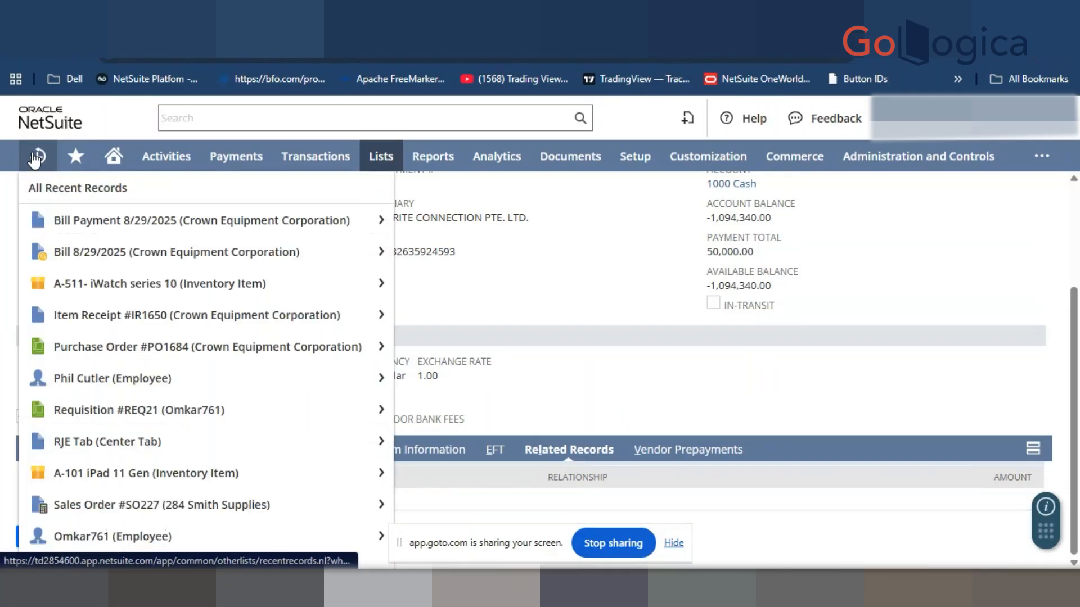
pyautogui.rightClick(71, 359)
pyautogui.click(168, 366)
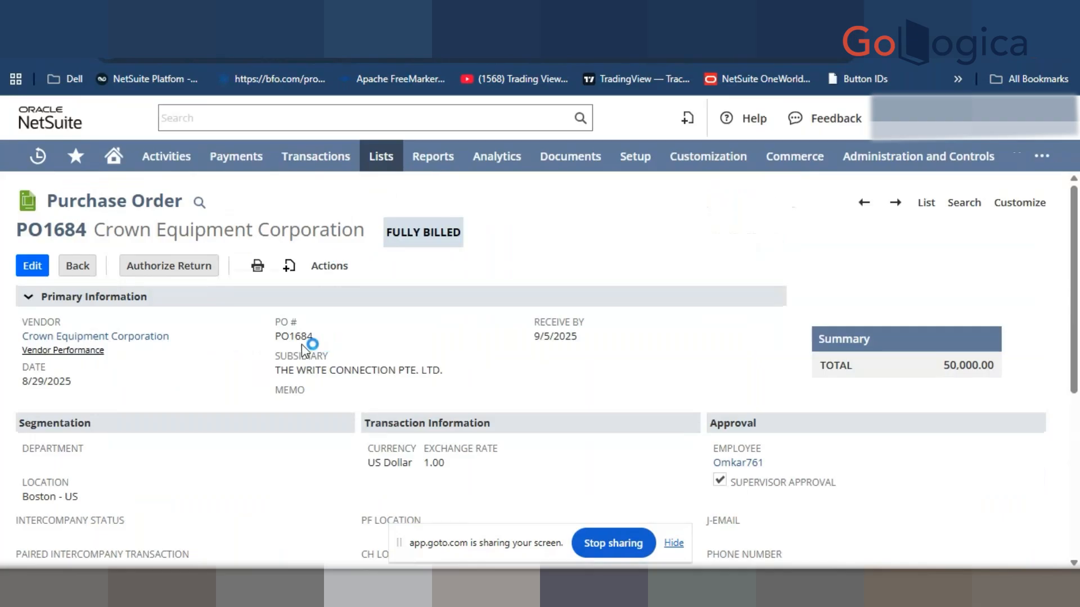
pyautogui.moveTo(385, 232); pyautogui.dragTo(463, 232)
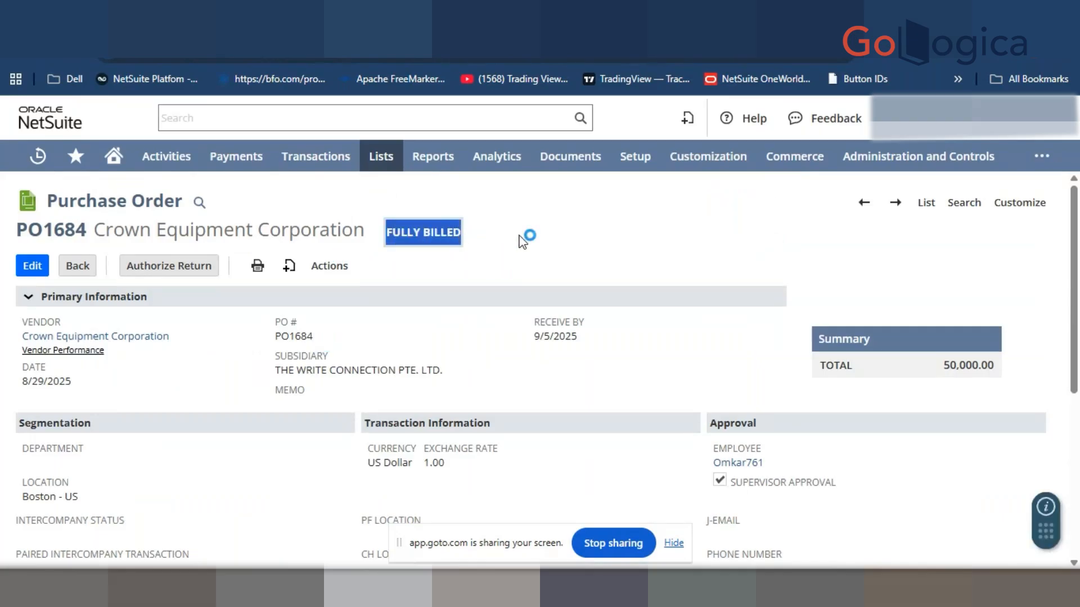
# Start a vendor return authorization from purchase order PO1684 and switch it to the Standard Vendor Return Authorization form
pyautogui.click(166, 267)
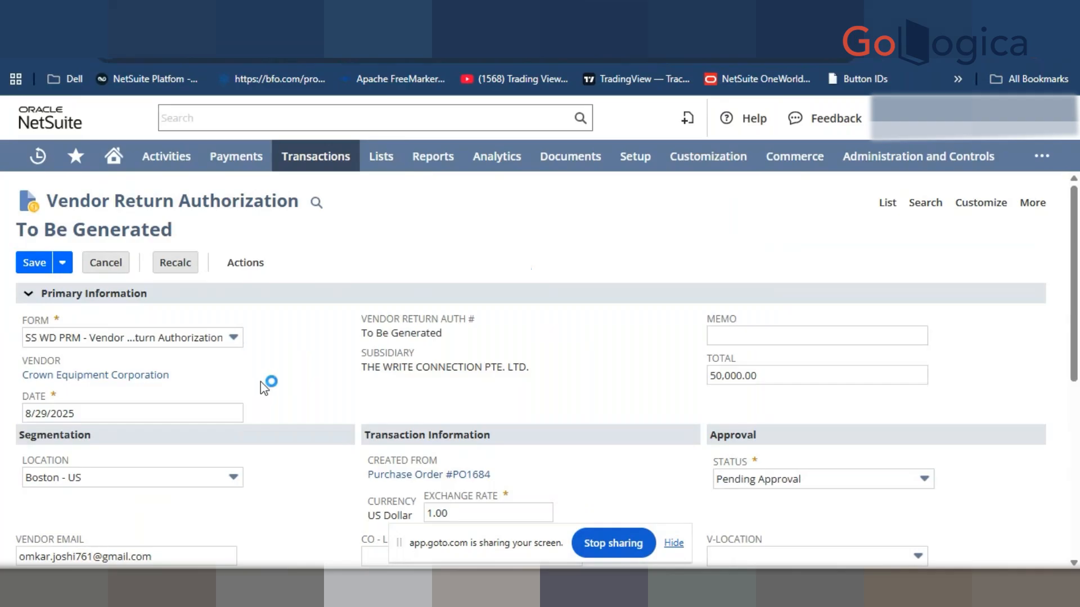
pyautogui.click(213, 340)
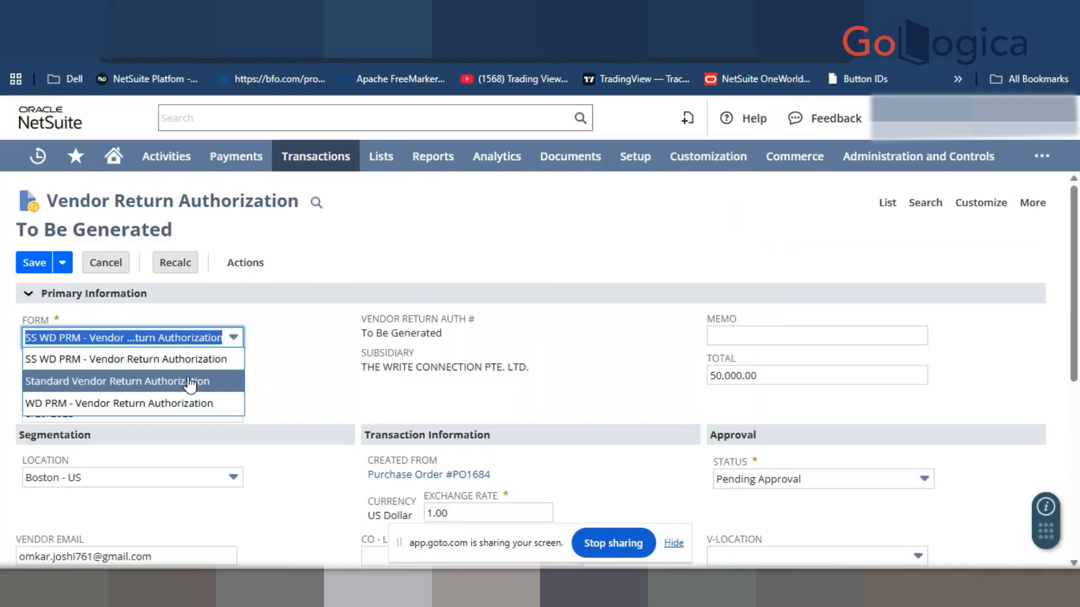
pyautogui.click(129, 382)
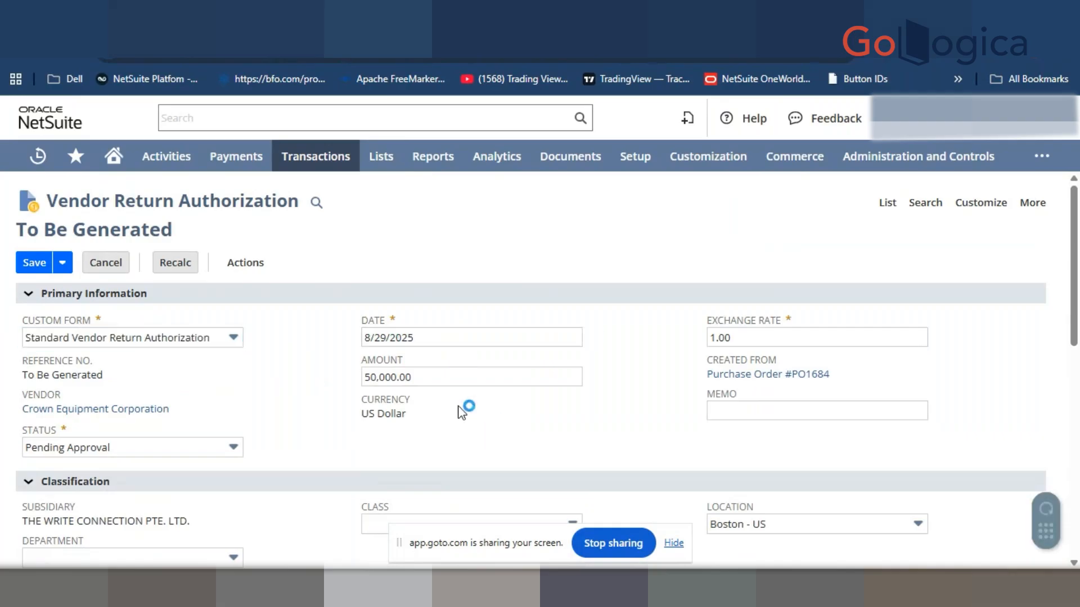
# Set the return quantity of the A-511- iWatch series 10 line to 5 and confirm the line
pyautogui.scroll(-3, 653, 366)
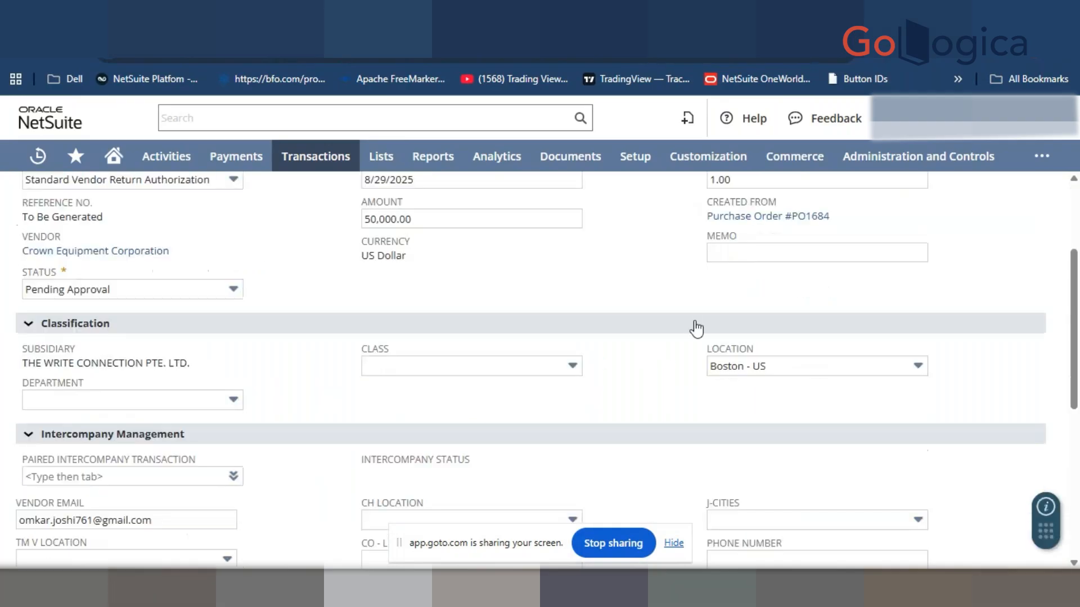
pyautogui.scroll(-3, 619, 355)
pyautogui.scroll(3, 506, 292)
pyautogui.scroll(-7, 431, 211)
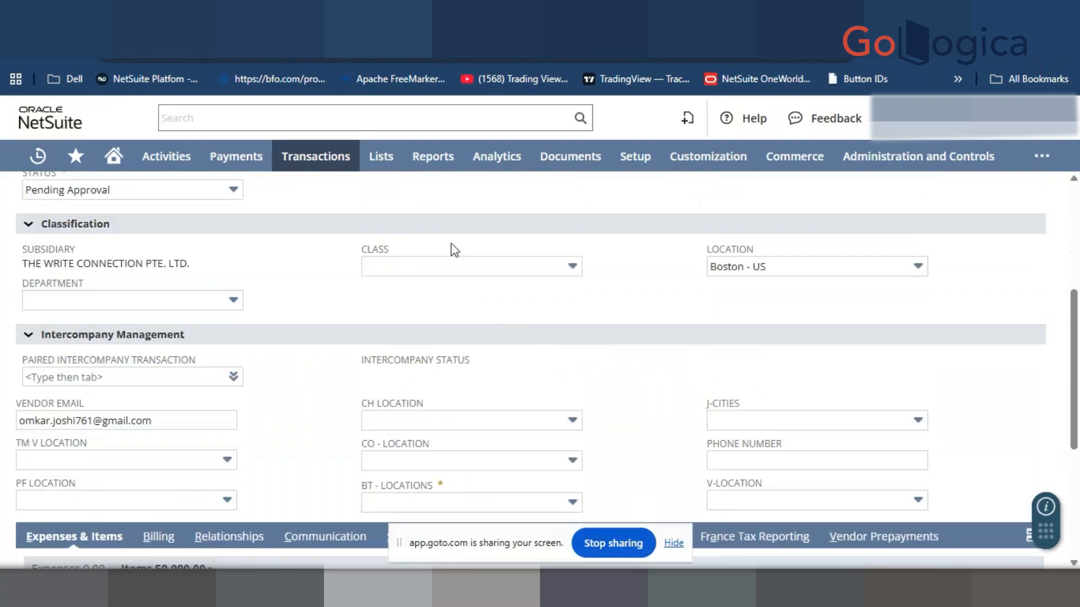
pyautogui.click(375, 432)
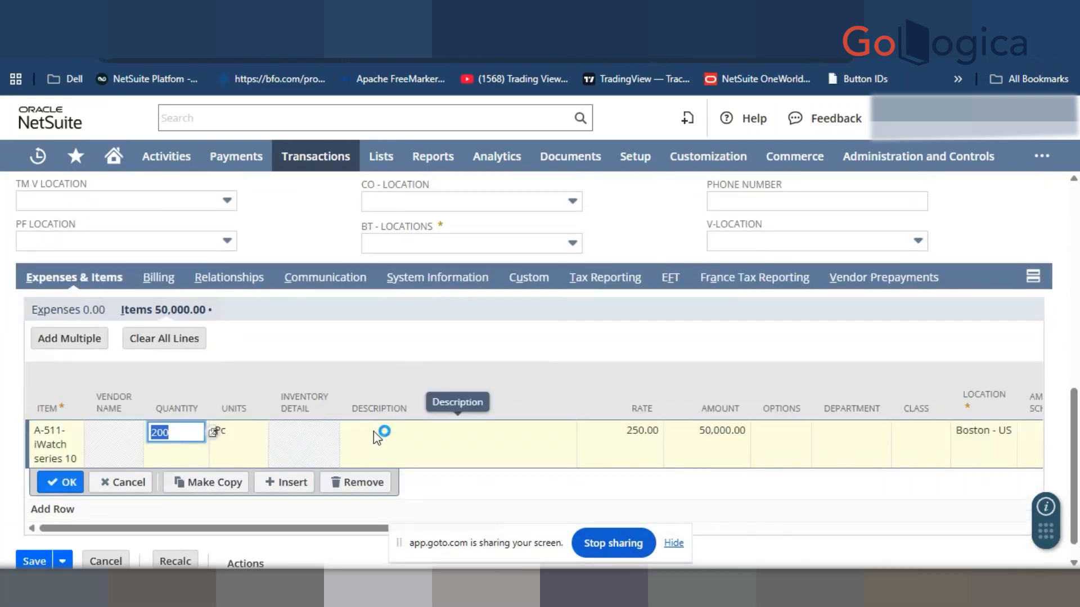
pyautogui.write('5')
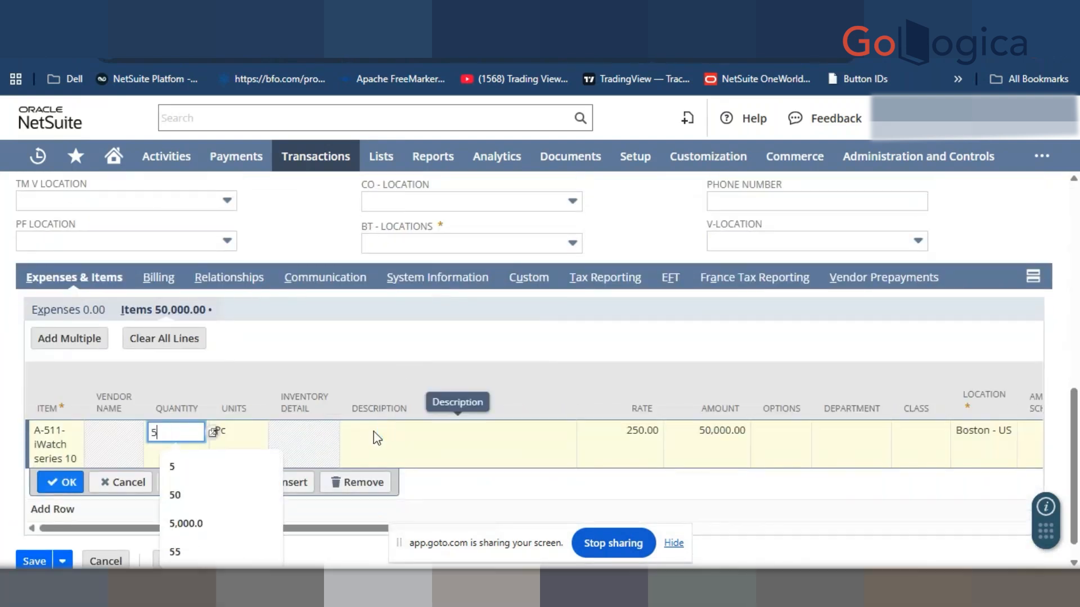
pyautogui.click(356, 364)
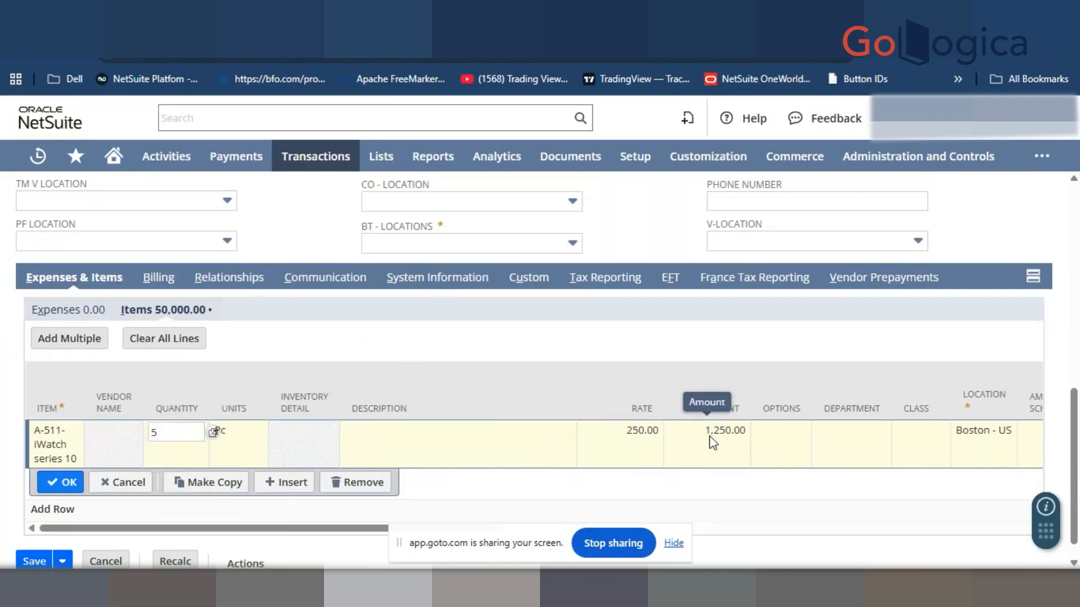
pyautogui.click(56, 488)
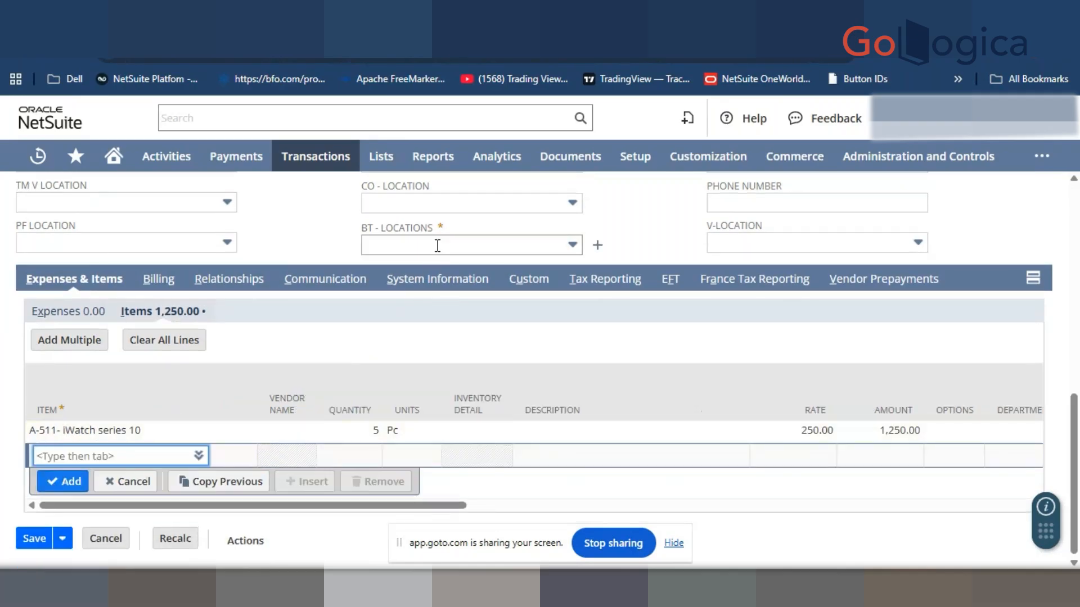
# Set the return authorization's BT - Locations field to Boston, review the header fields, and save the authorization
pyautogui.click(437, 246)
pyautogui.click(400, 330)
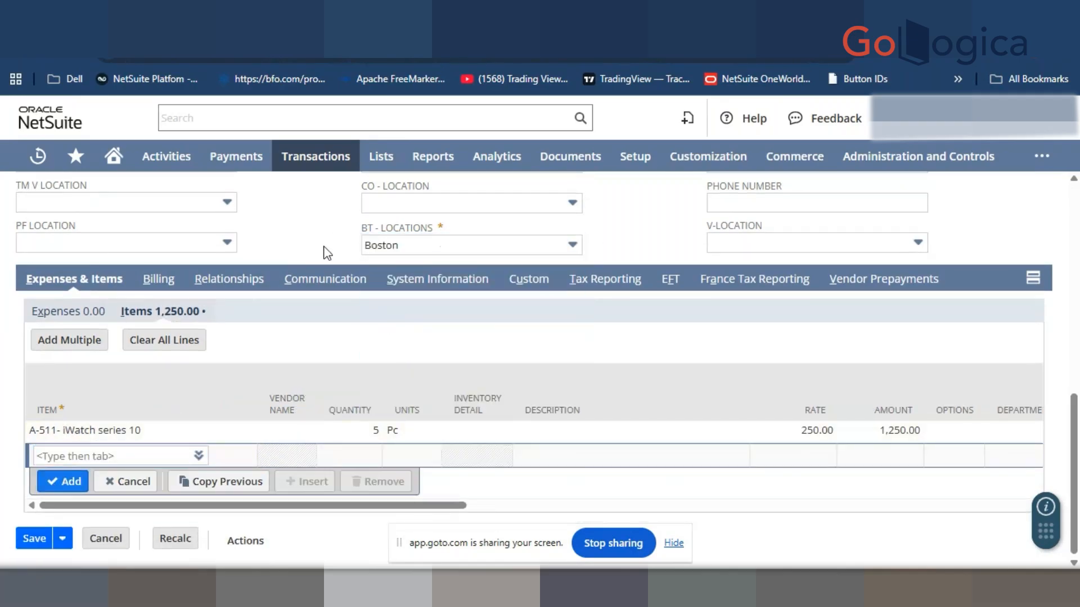
pyautogui.scroll(10, 326, 253)
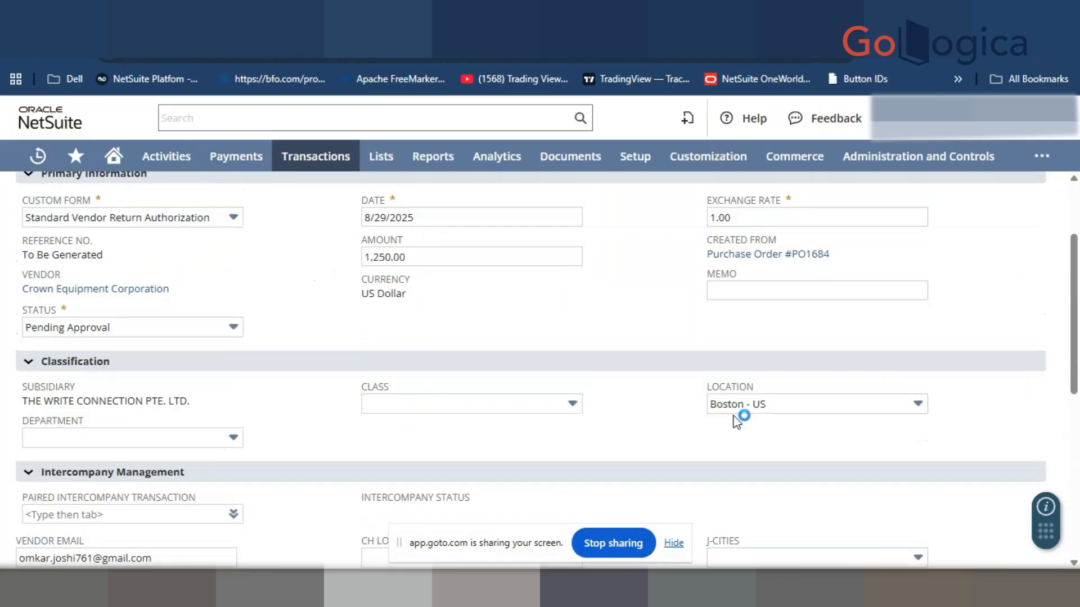
pyautogui.scroll(1, 776, 394)
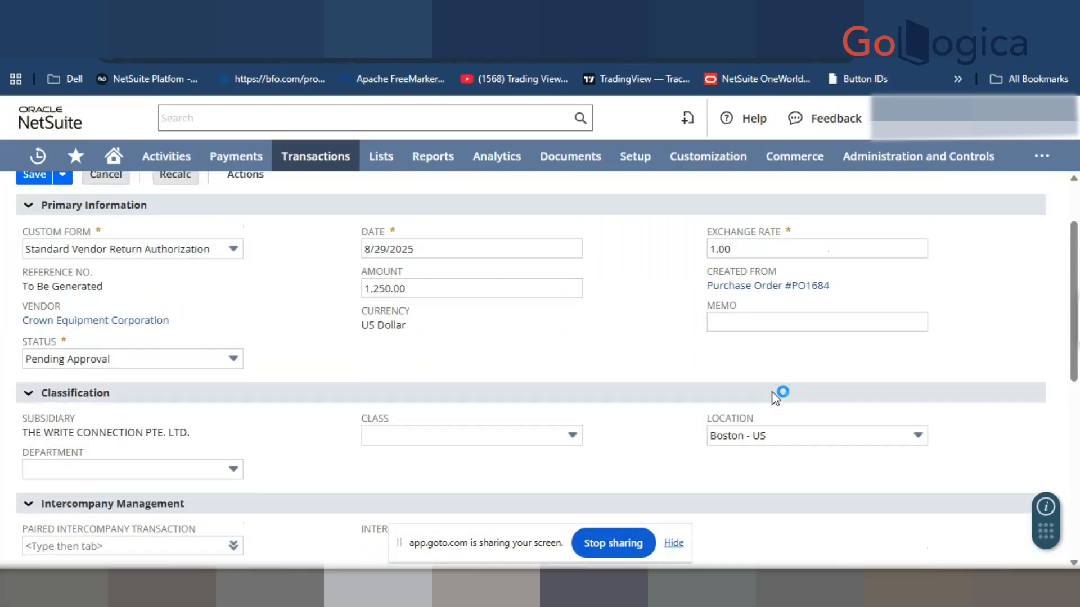
pyautogui.scroll(2, 776, 396)
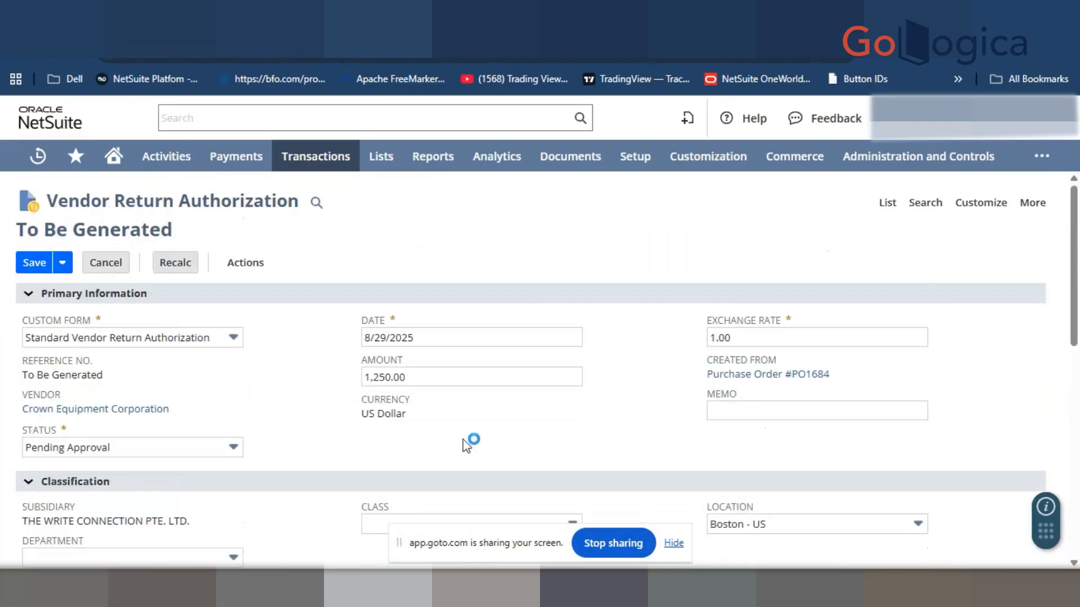
pyautogui.click(28, 267)
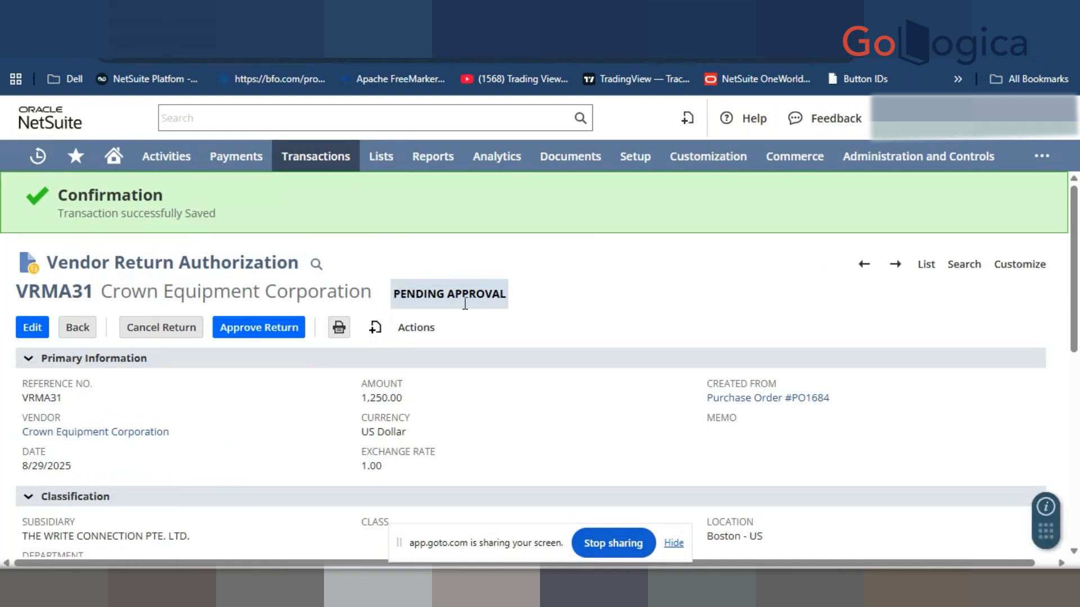
# Approve the vendor return authorization and start the item fulfillment for its return
pyautogui.click(243, 329)
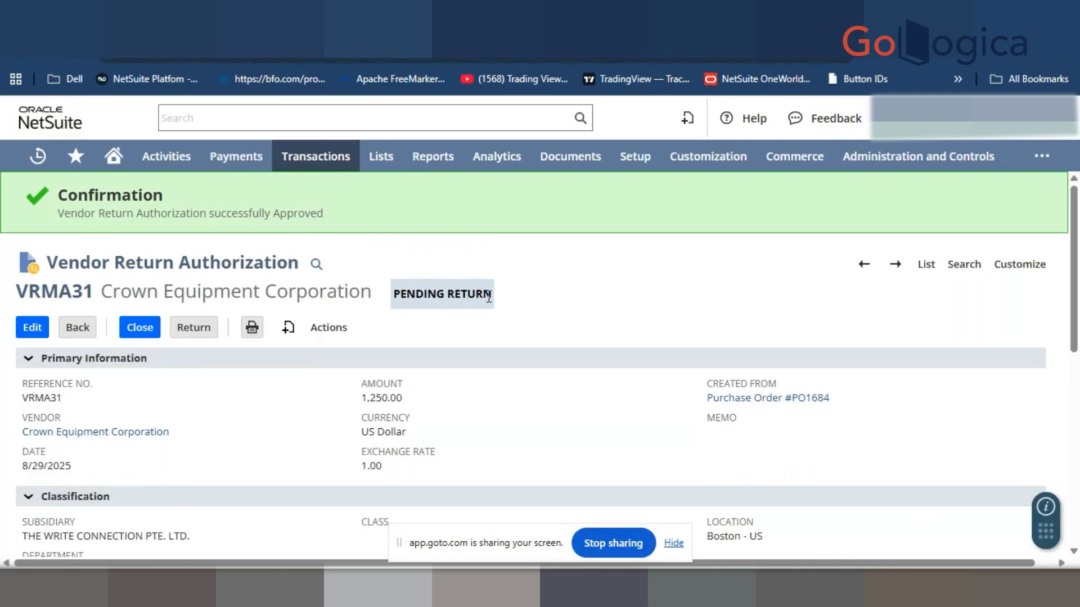
pyautogui.click(192, 316)
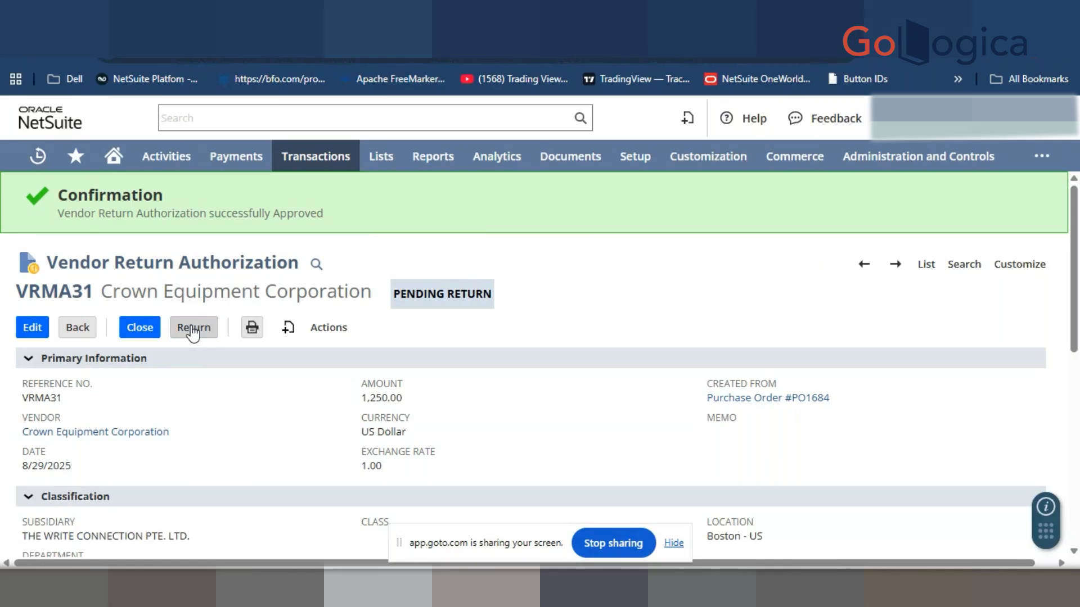
pyautogui.click(192, 328)
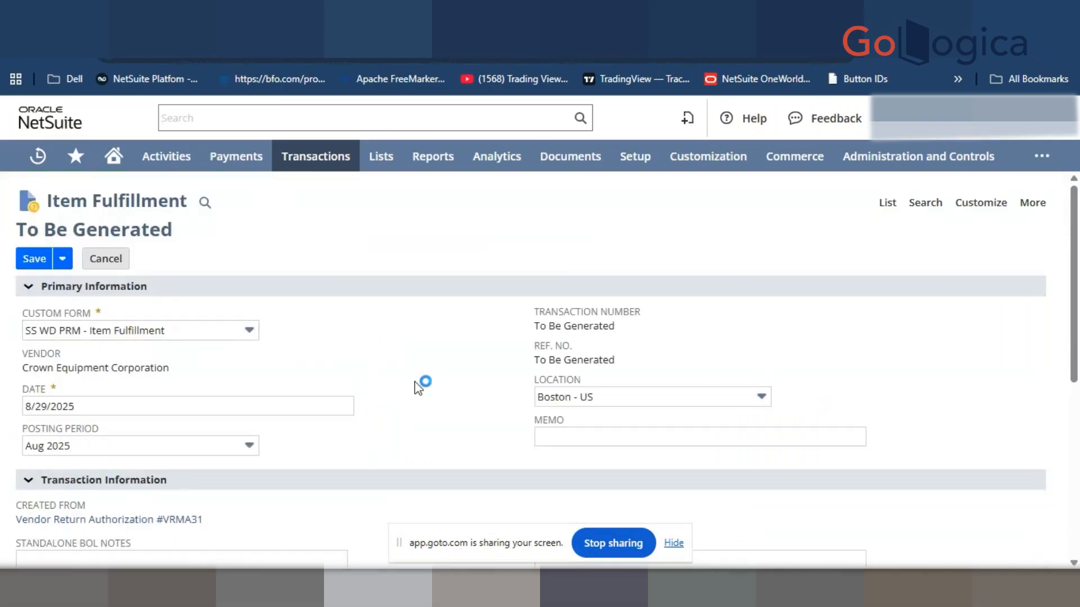
# Switch the return to the Standard Item Fulfillment form, check the 5-unit Boston - US line, save it, and review the iWatch series 10 item record
pyautogui.scroll(-4, 419, 382)
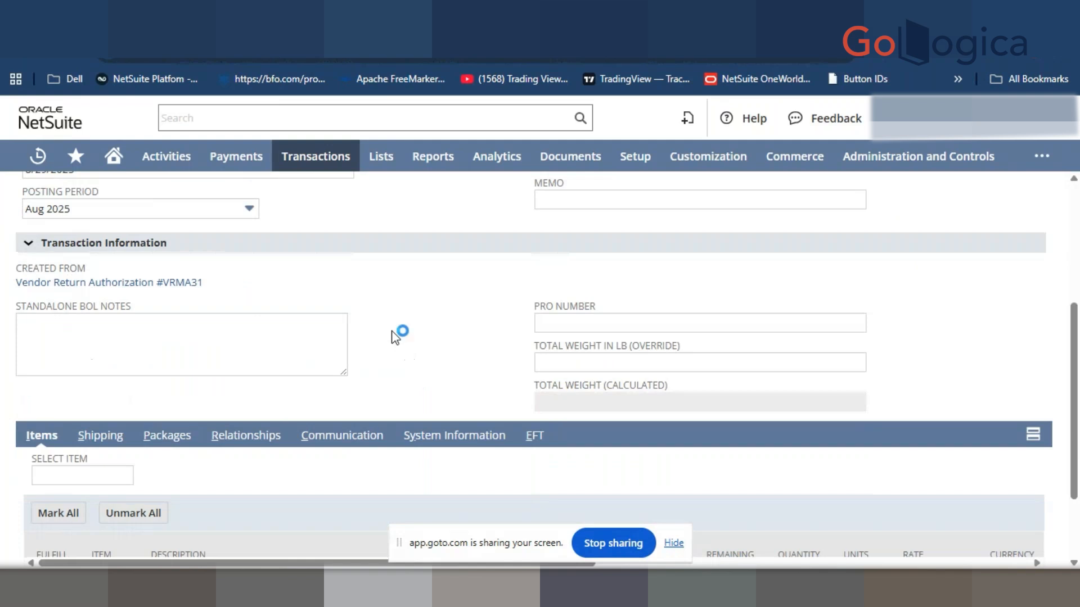
pyautogui.click(149, 330)
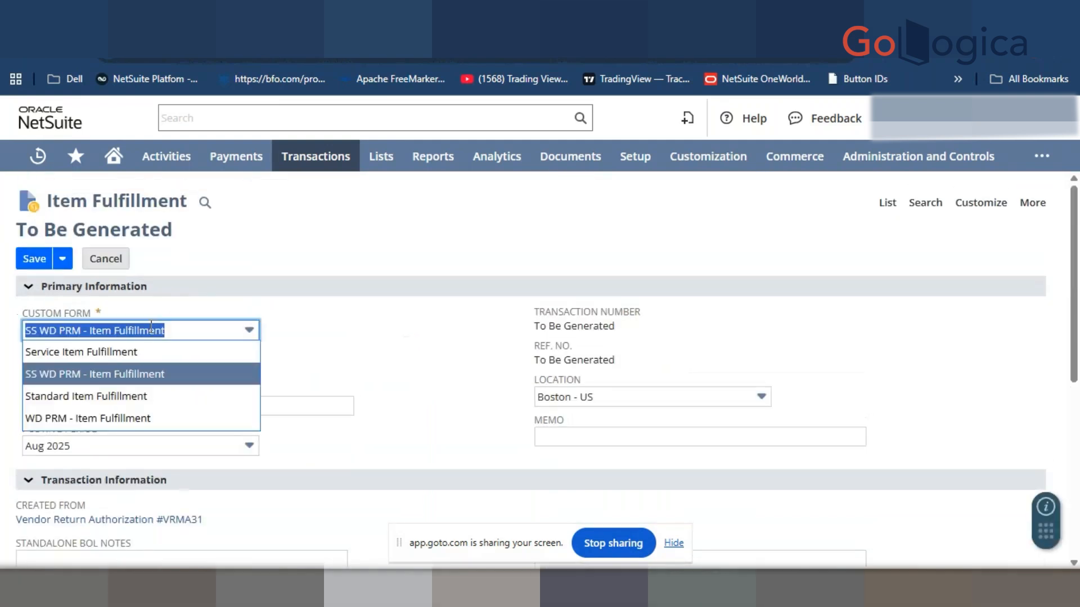
pyautogui.click(141, 395)
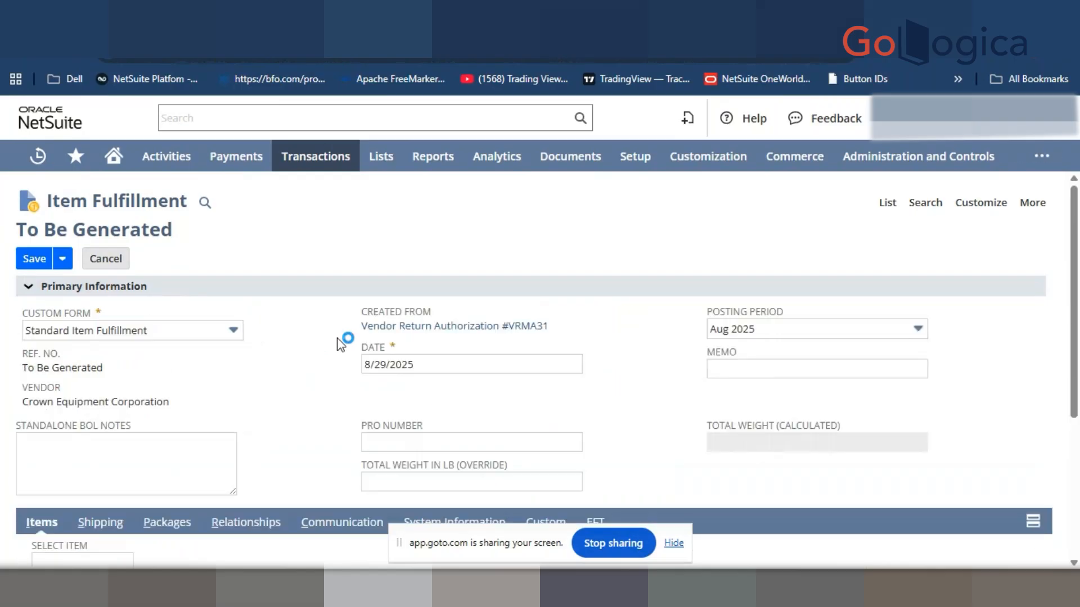
pyautogui.scroll(-4, 308, 309)
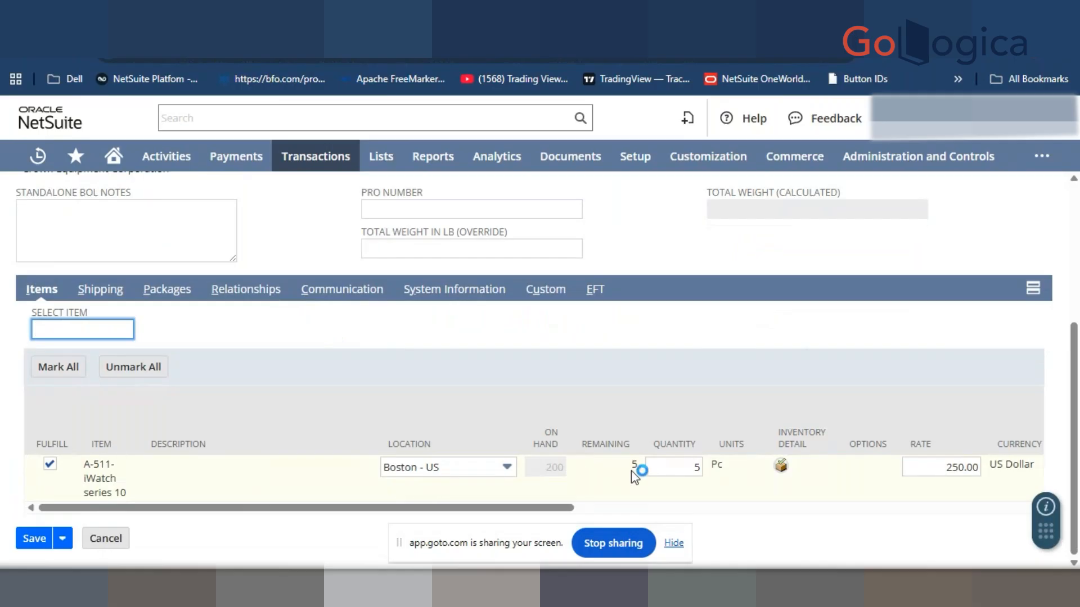
pyautogui.scroll(4, 709, 348)
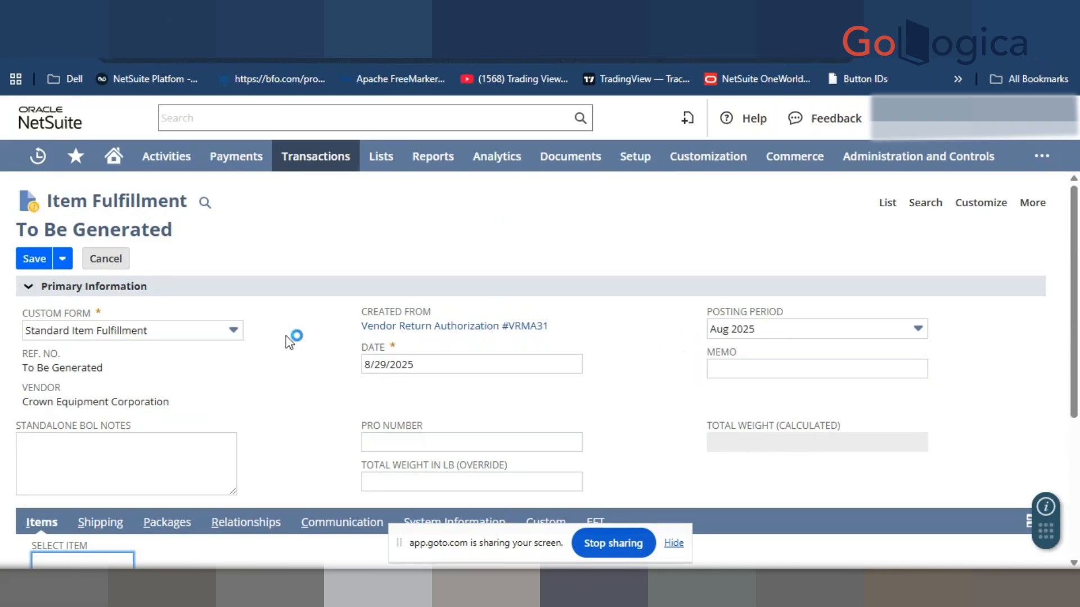
pyautogui.click(31, 260)
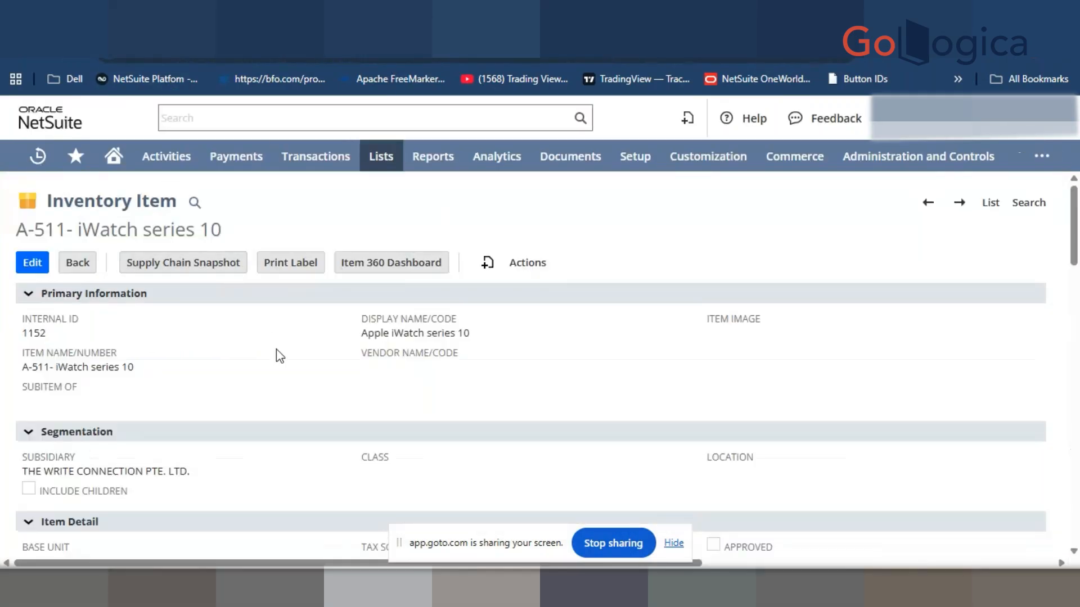
pyautogui.scroll(-15, 277, 355)
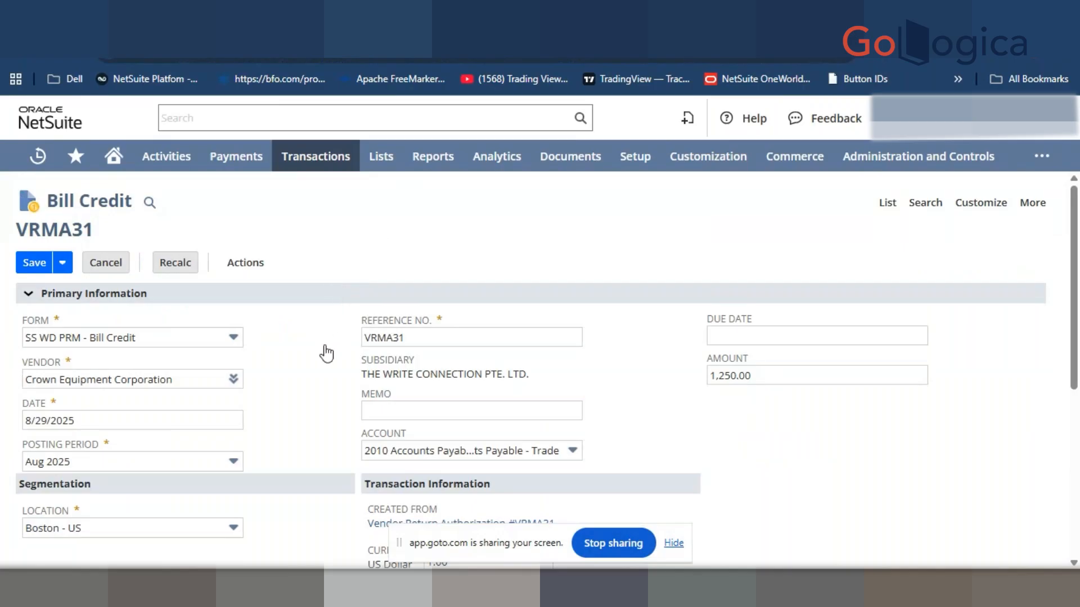
# Review the amount and item line of the bill credit for the vendor return, and save the bill credit
pyautogui.scroll(-3, 315, 362)
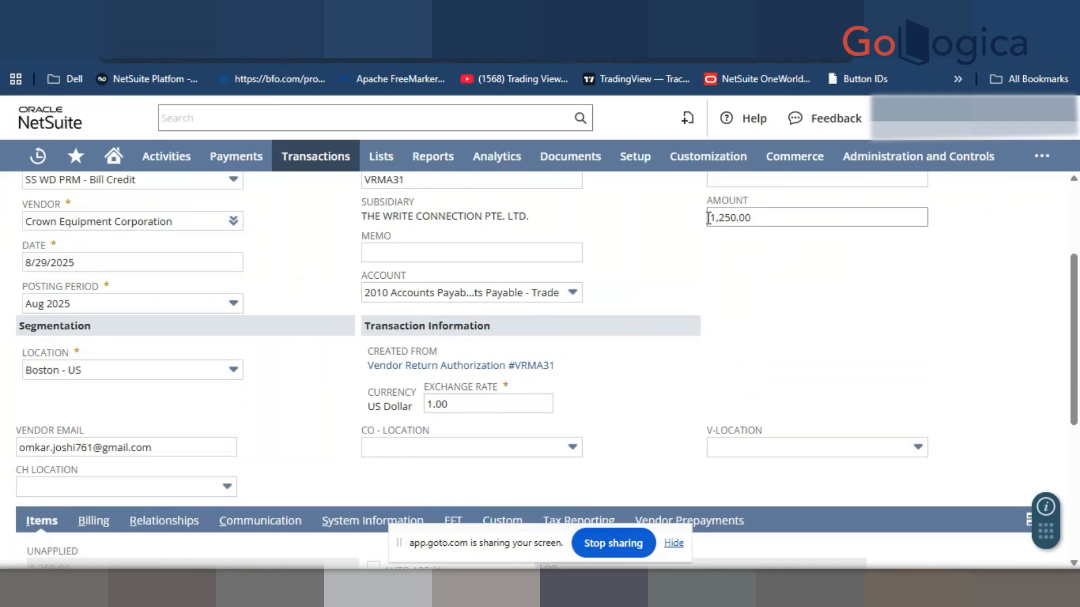
pyautogui.scroll(-5, 317, 360)
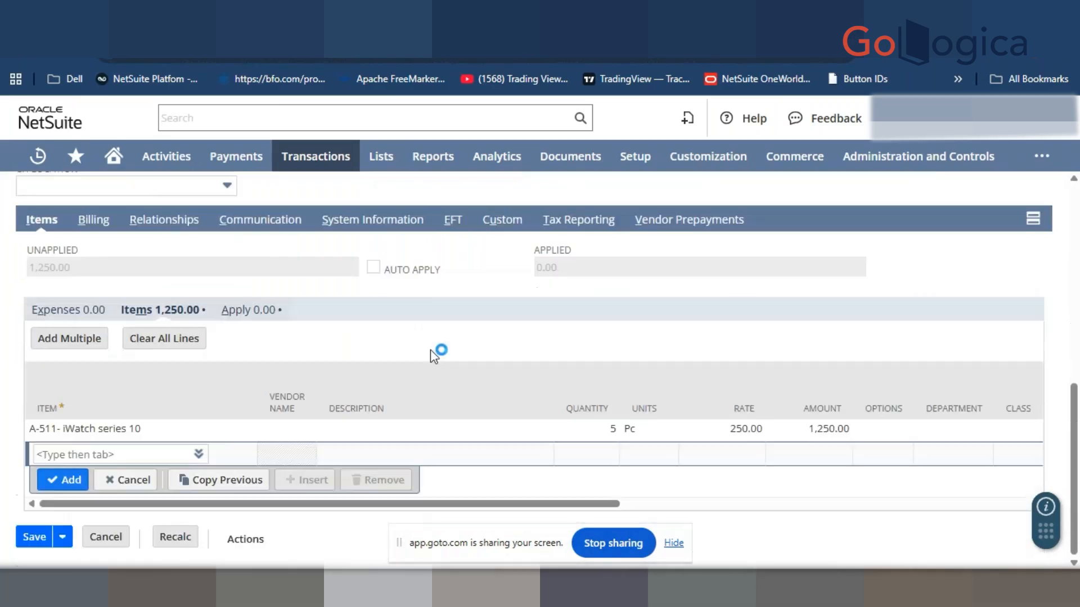
pyautogui.click(34, 535)
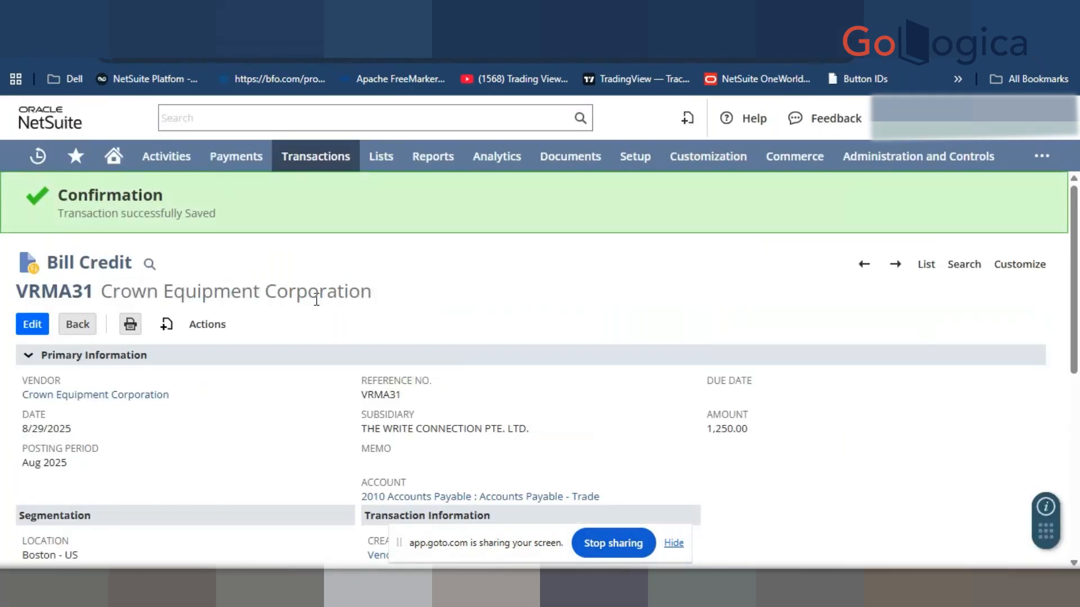
# Examine the bill credit's GL Impact for its accounts, debit and credit, and close the analytics banner
pyautogui.moveTo(207, 329)
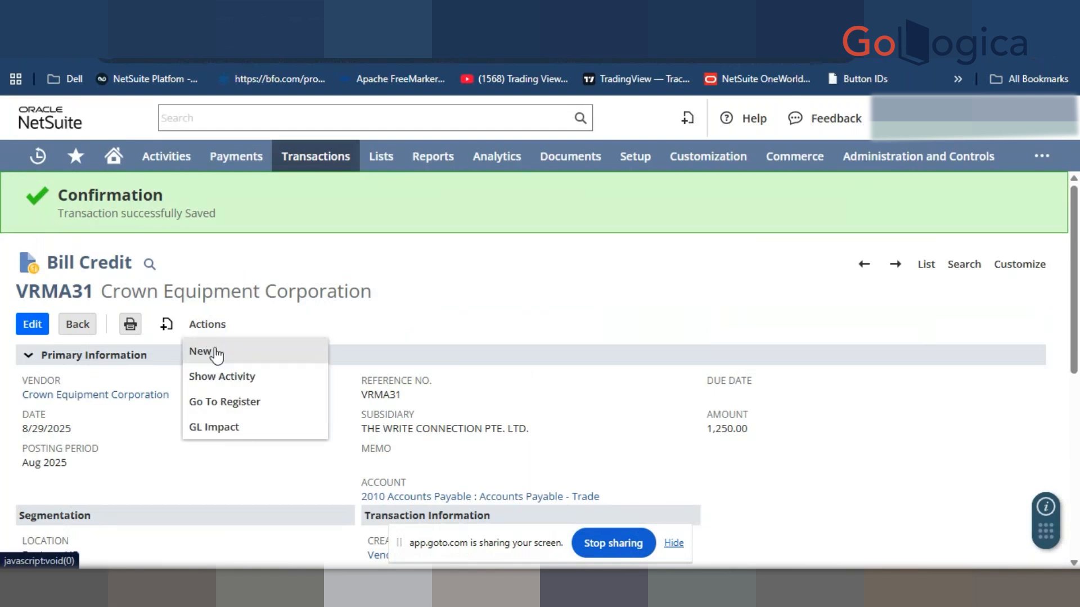
pyautogui.click(235, 429)
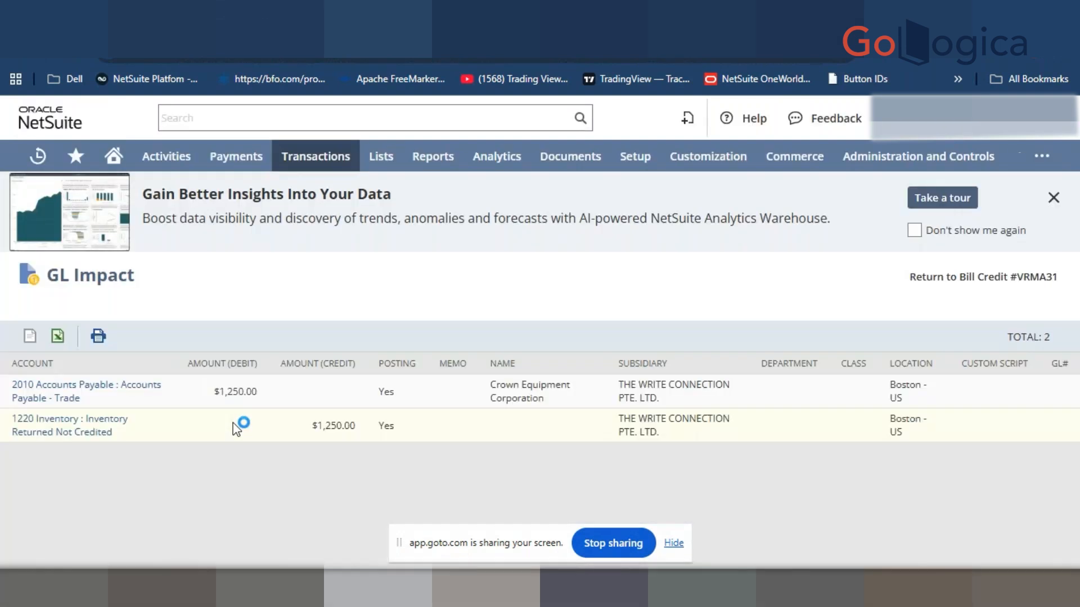
pyautogui.moveTo(400, 392); pyautogui.dragTo(381, 427)
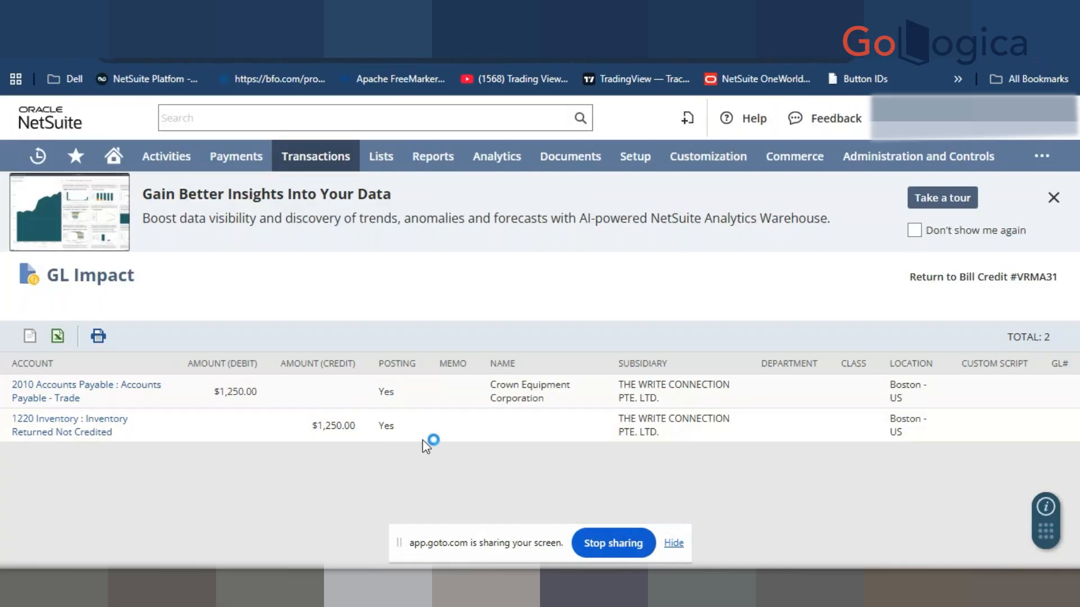
pyautogui.click(1054, 198)
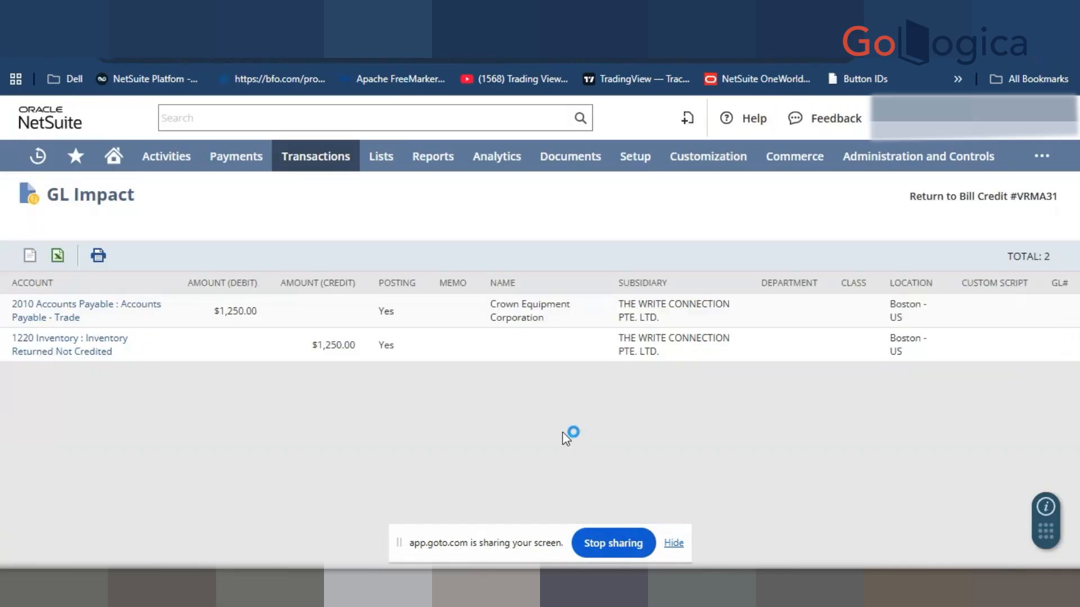